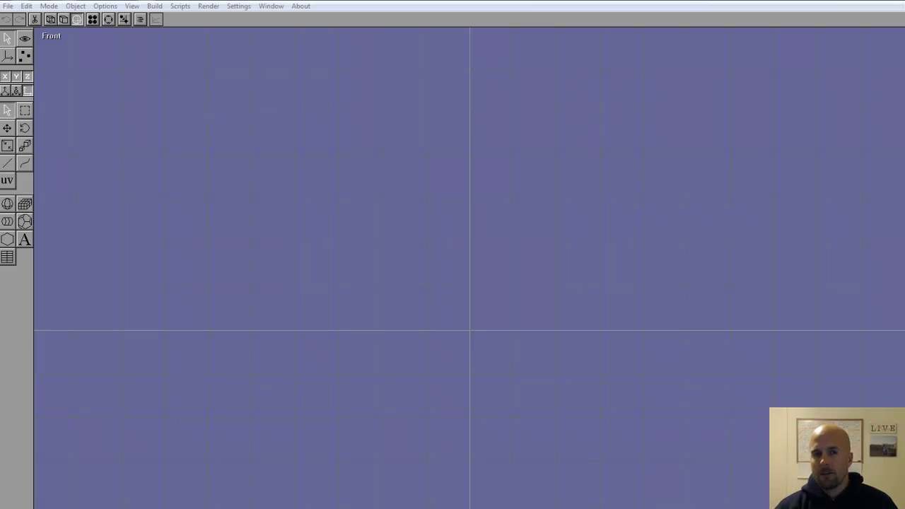
Draw a cube at the scene centre, then return to the Front view with arcball off.
left_click(25, 204)
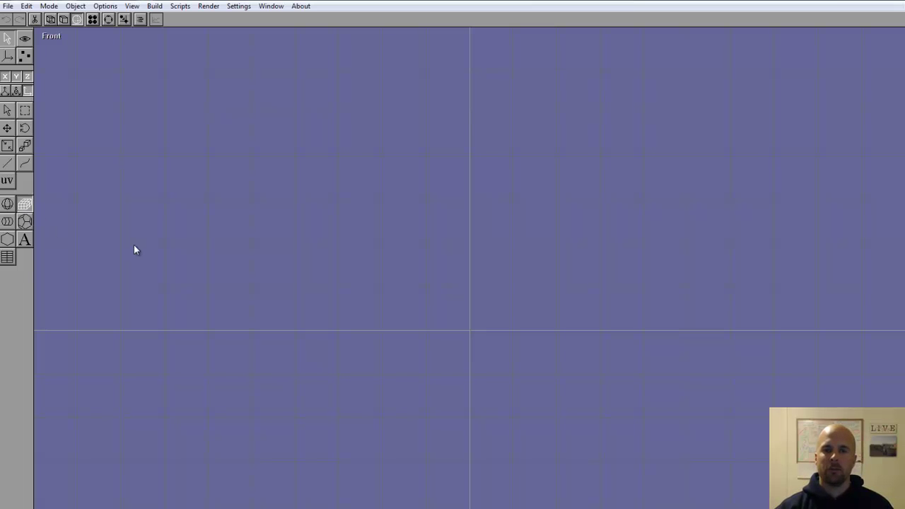
left_click(27, 205)
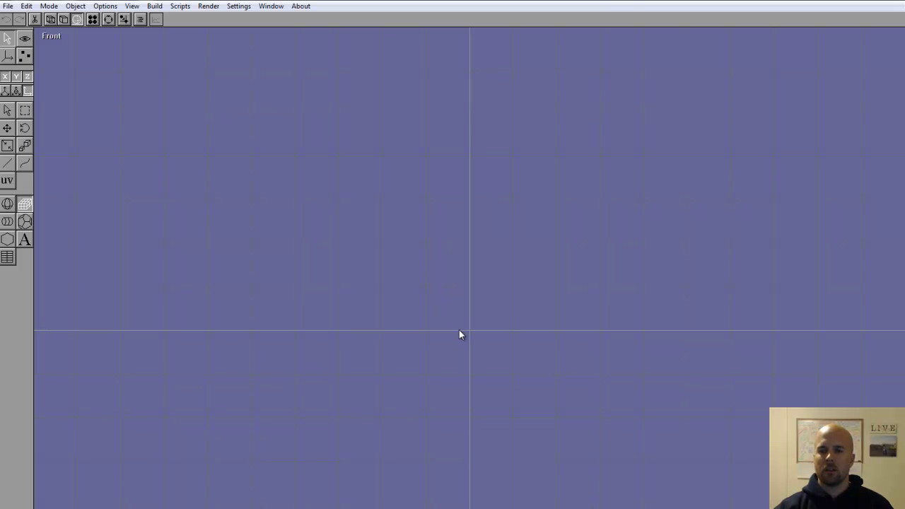
left_click_drag(460, 332, 399, 266)
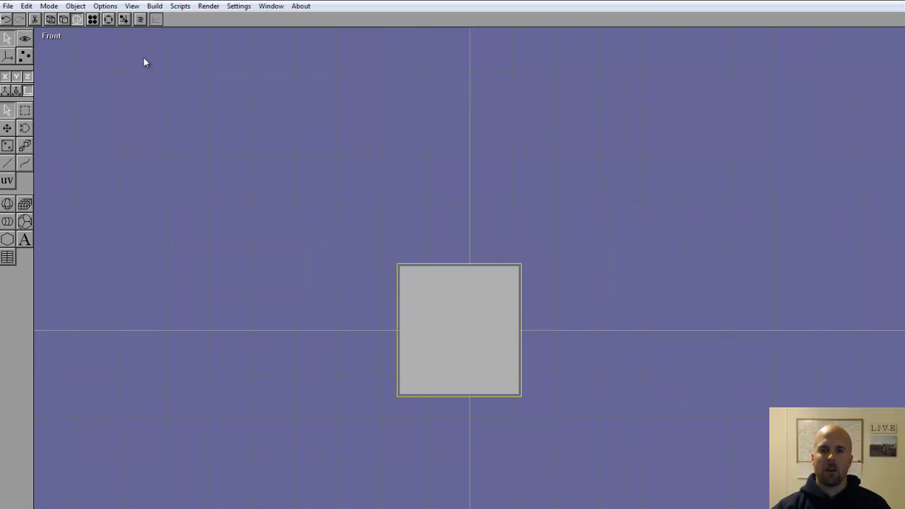
right_click_drag(438, 290, 438, 322)
left_click(53, 36)
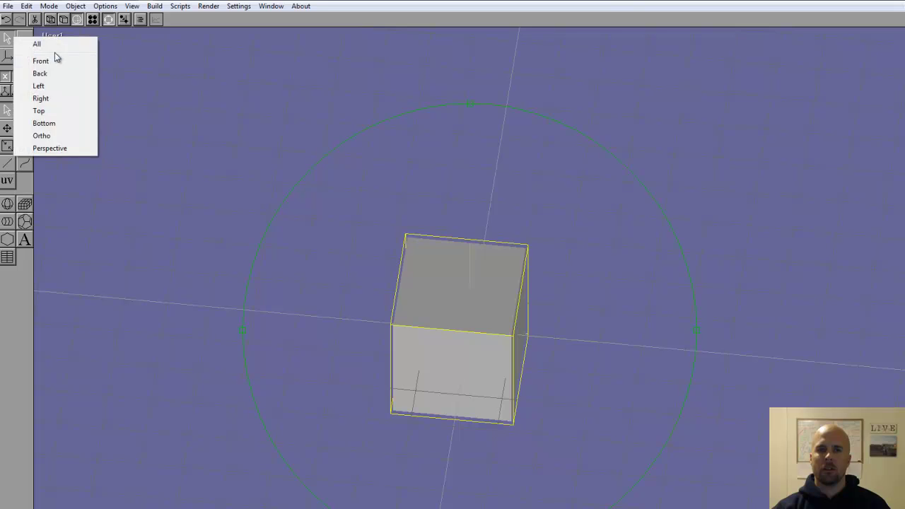
left_click(53, 61)
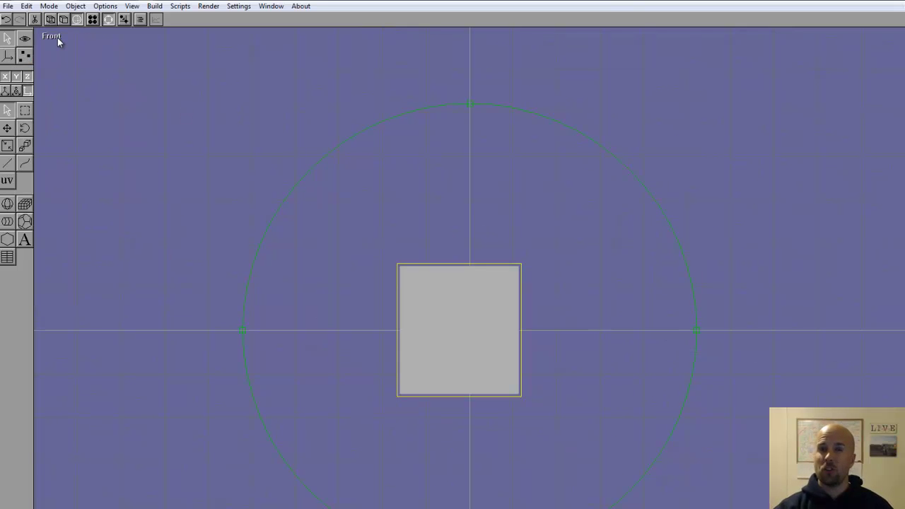
left_click(108, 20)
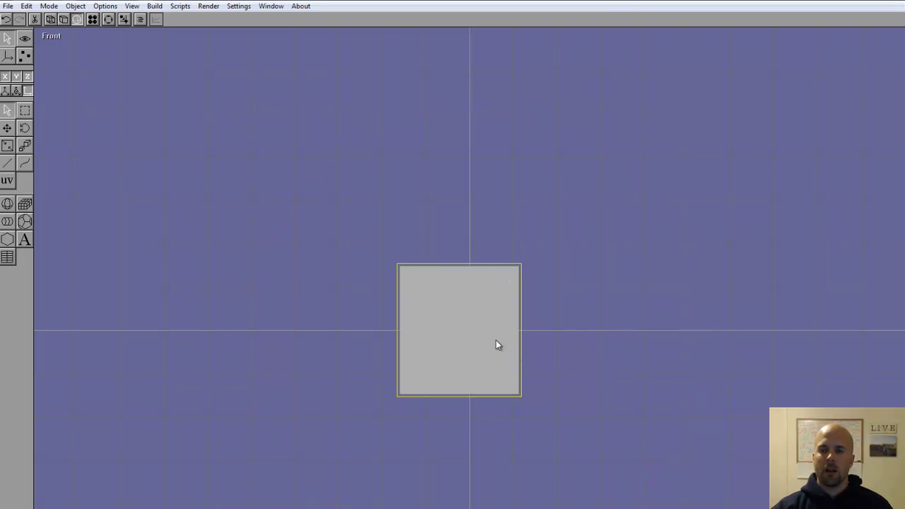
In the Cube Editor, set X and Y divisions to 4 and size to 40, 40, 10.
double_click(445, 319)
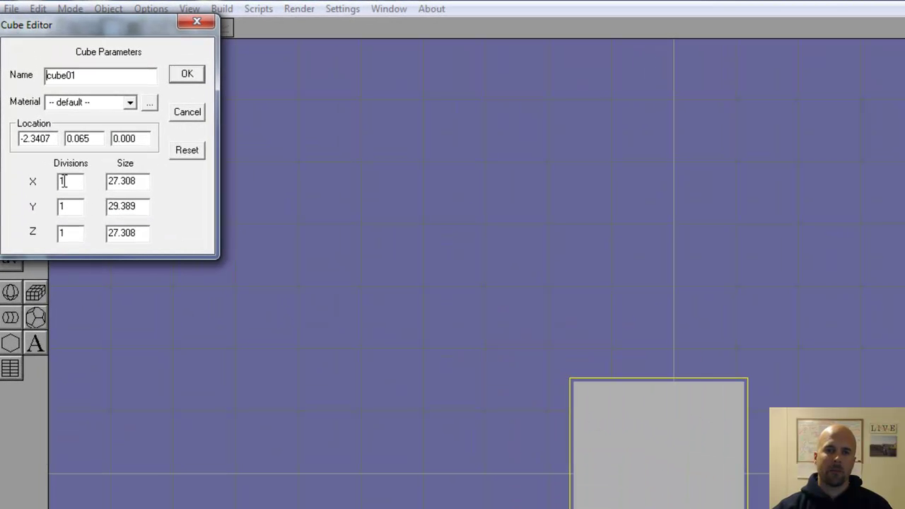
double_click(75, 181)
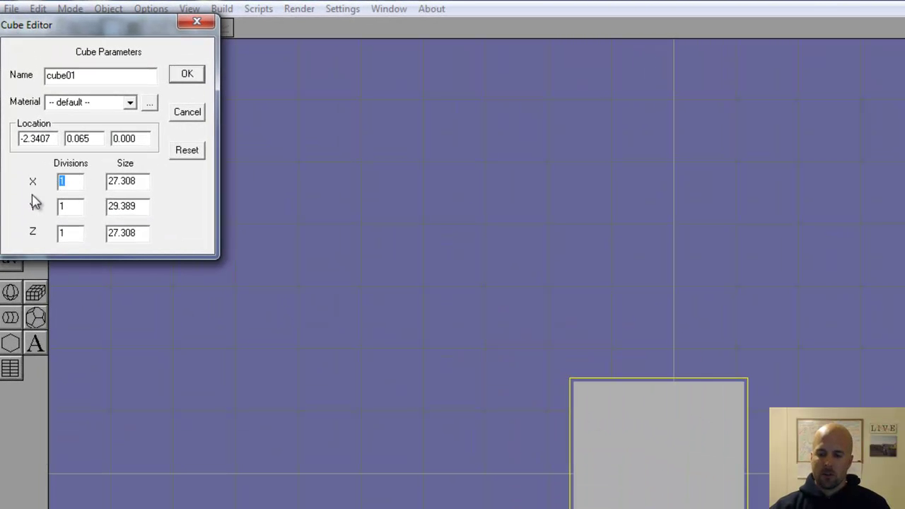
type("4")
key("Tab")
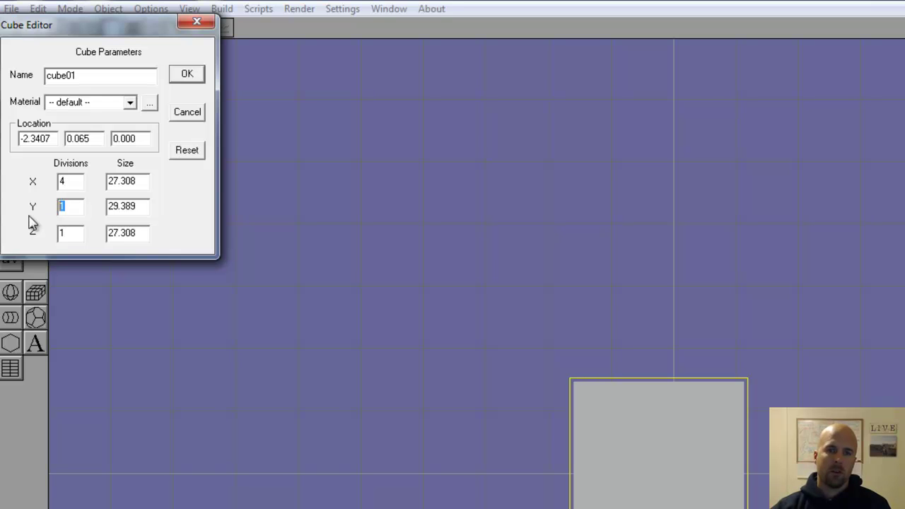
type("4")
left_click_drag(147, 181, 94, 190)
type("40")
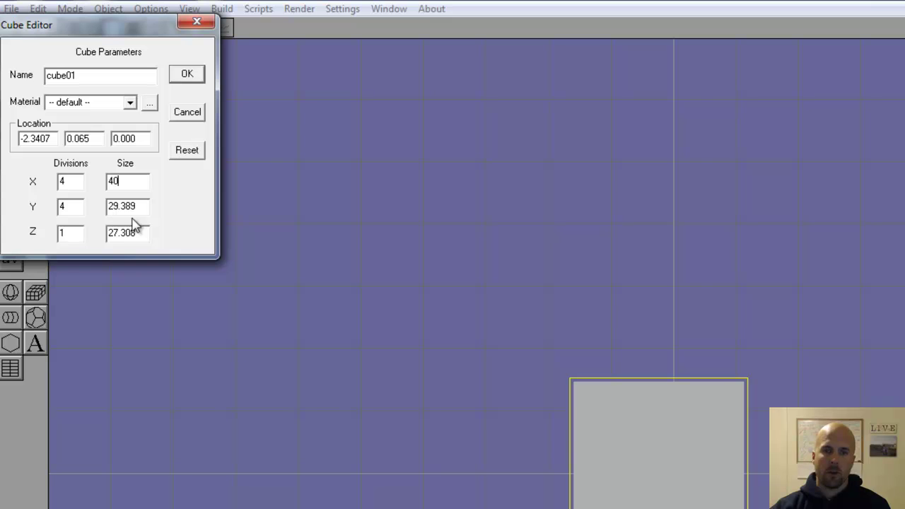
left_click_drag(145, 206, 46, 219)
type("40")
left_click_drag(144, 234, 81, 247)
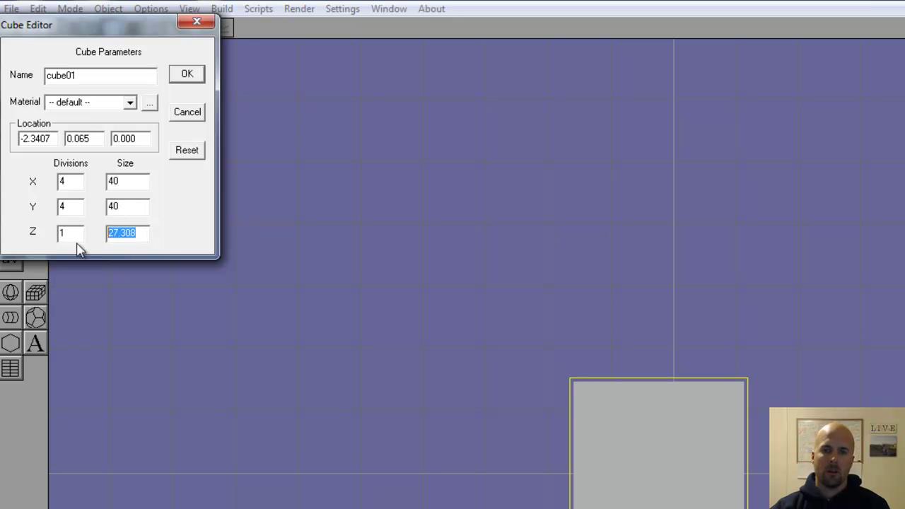
type("10")
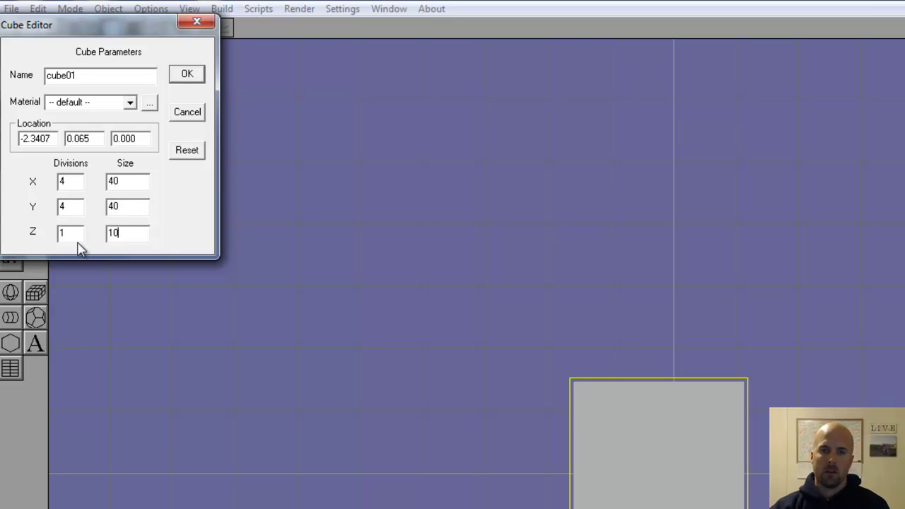
left_click(187, 75)
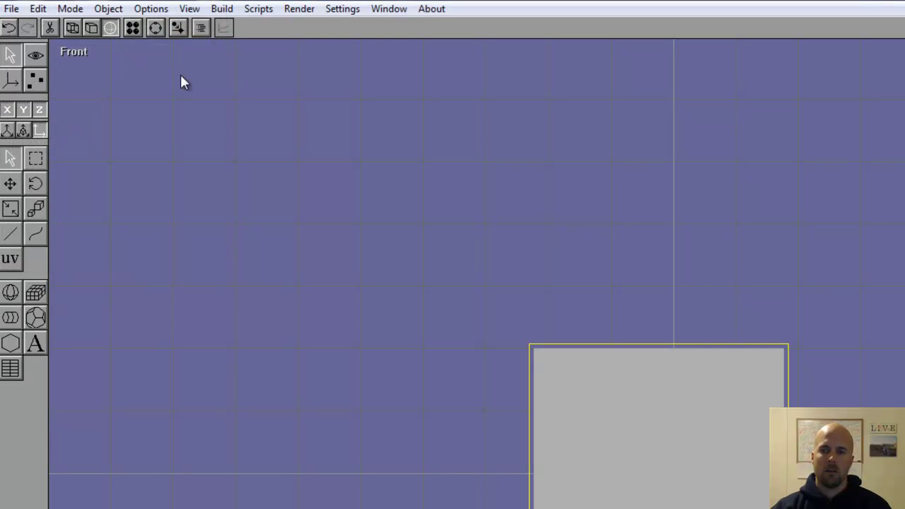
Orbit to check the panel's thickness, then return to the Front view.
left_click(92, 33)
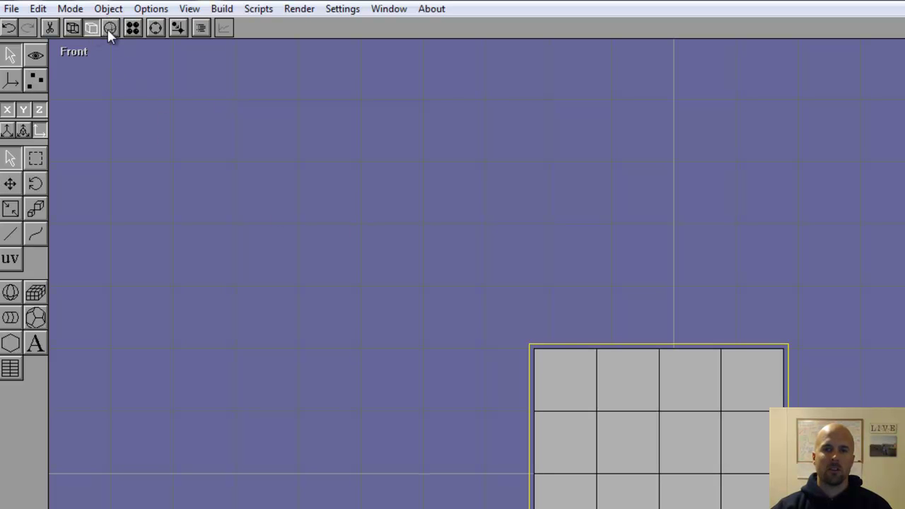
right_click_drag(667, 424, 731, 451)
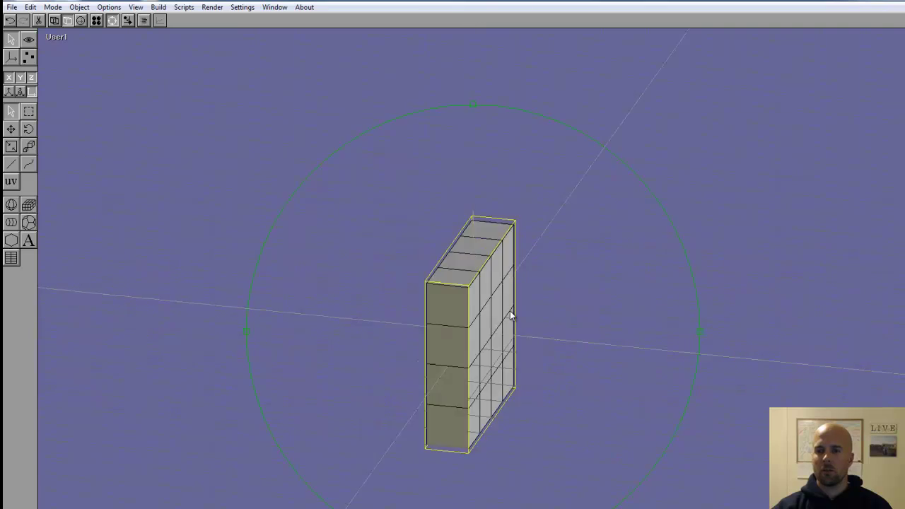
right_click_drag(512, 316, 470, 291)
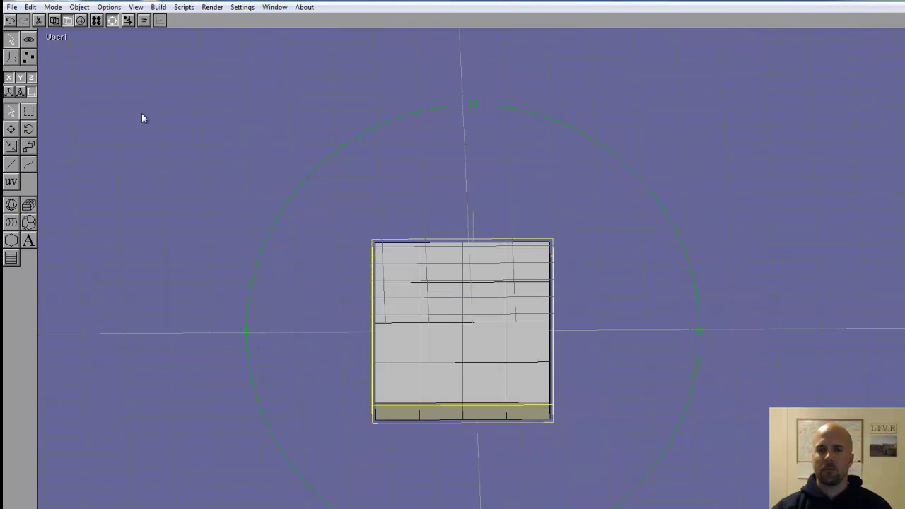
left_click(59, 39)
left_click(55, 61)
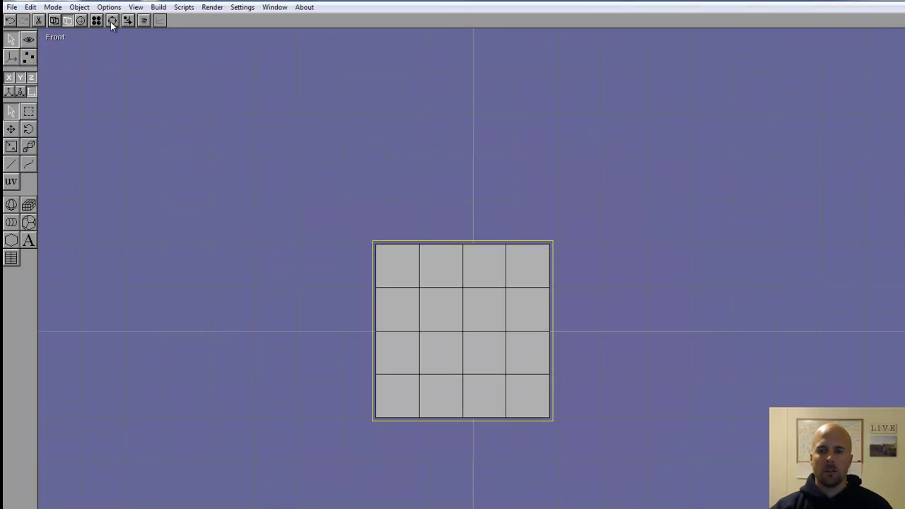
Convert the cube to a mesh and marquee-select its nine interior vertices in Point Edit mode.
left_click(158, 7)
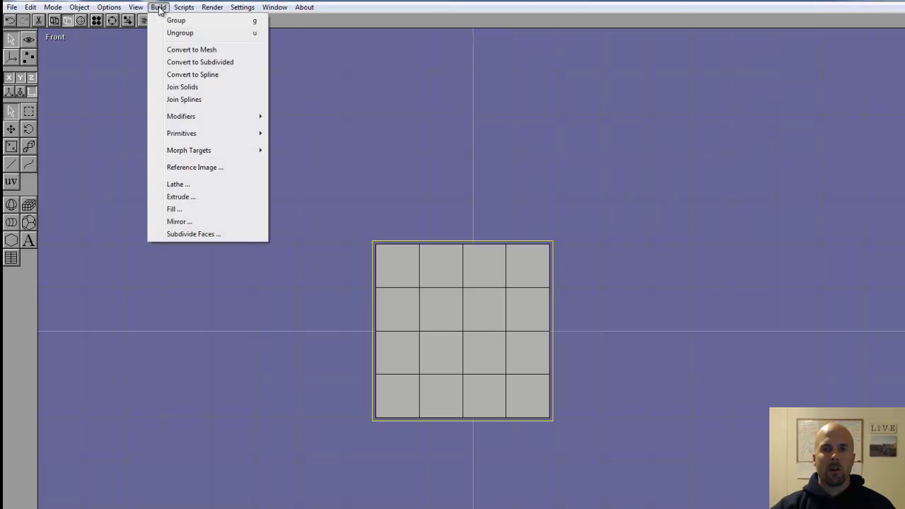
left_click(186, 50)
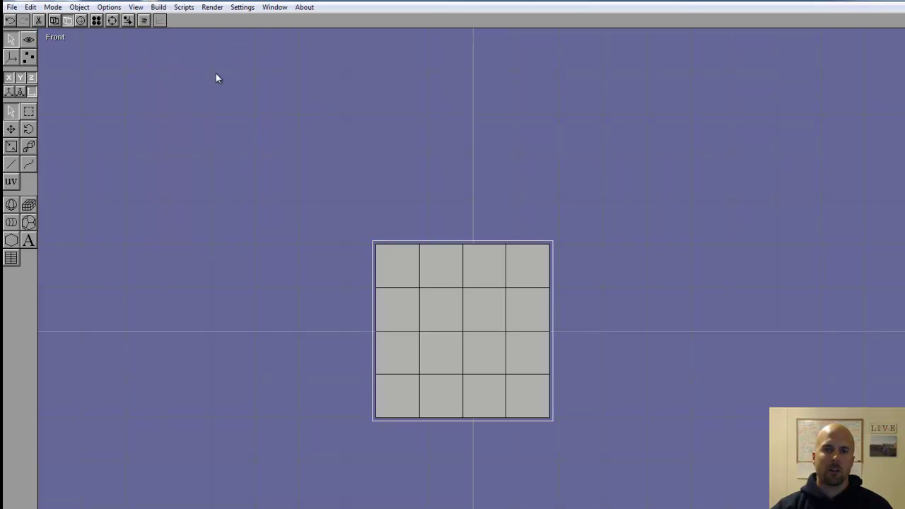
left_click(55, 19)
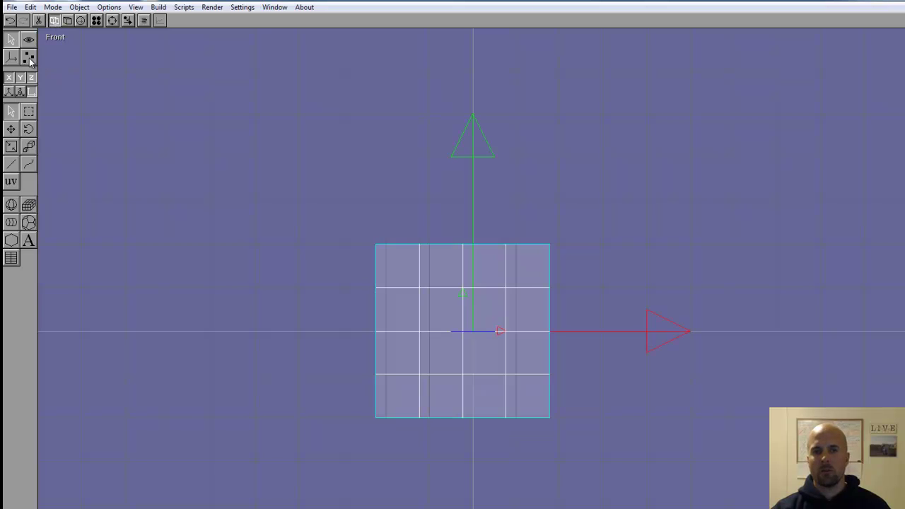
left_click(28, 58)
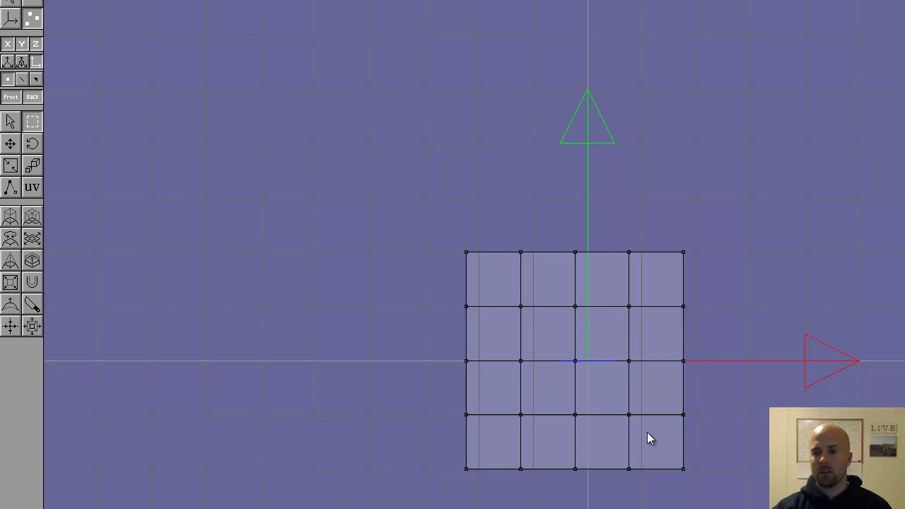
left_click_drag(646, 432, 505, 295)
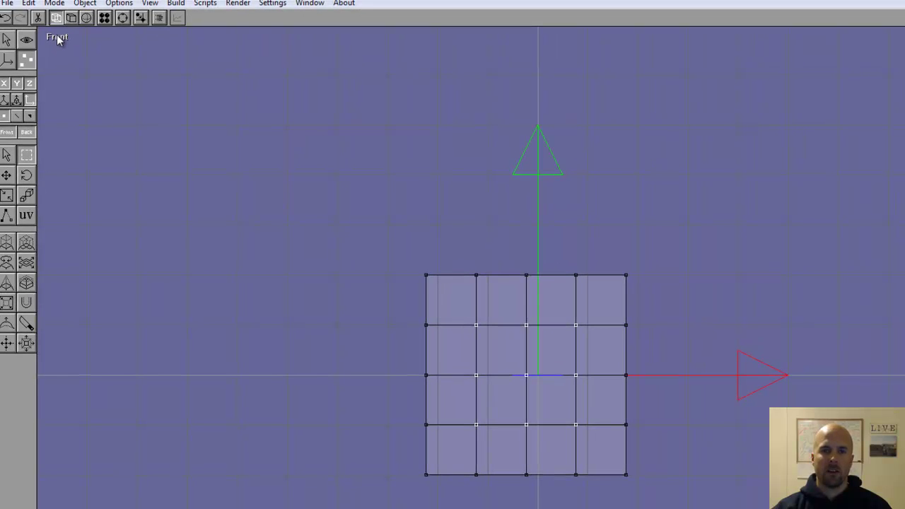
View the mesh from the Left side, then switch back to the Front view.
left_click(58, 39)
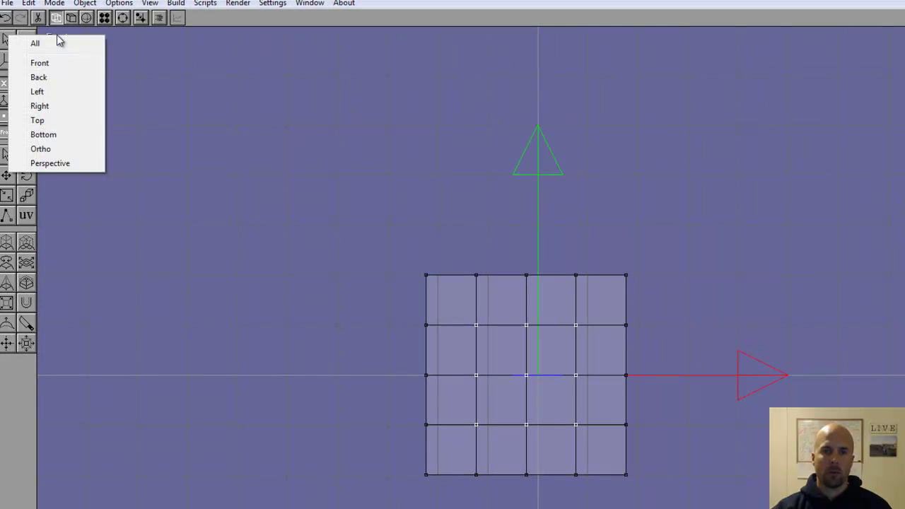
left_click(37, 92)
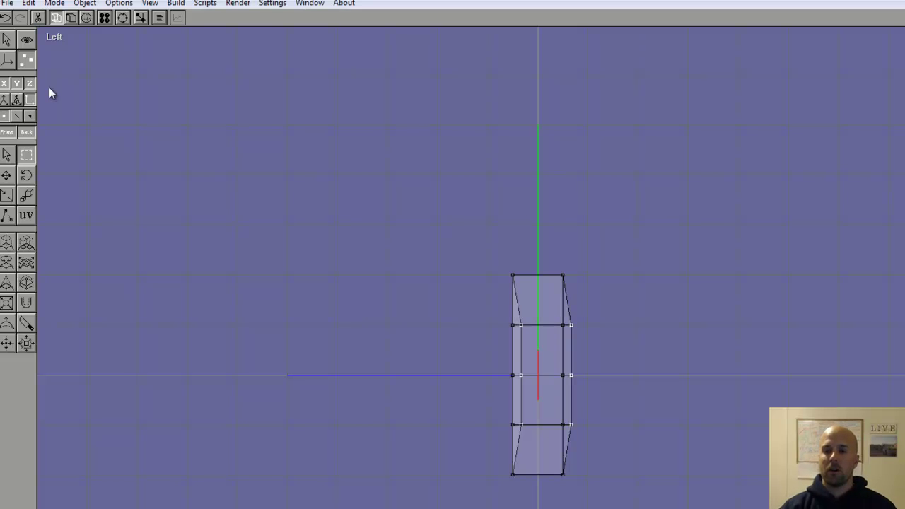
left_click(54, 38)
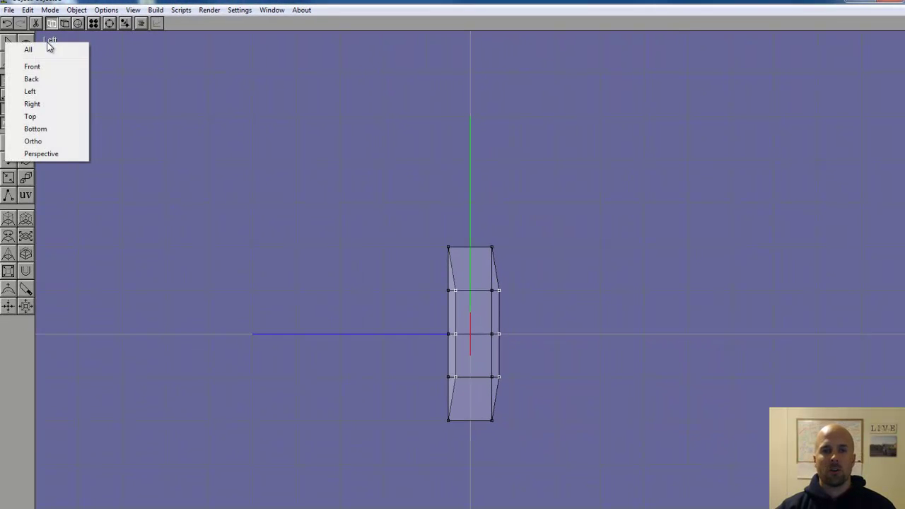
left_click(32, 66)
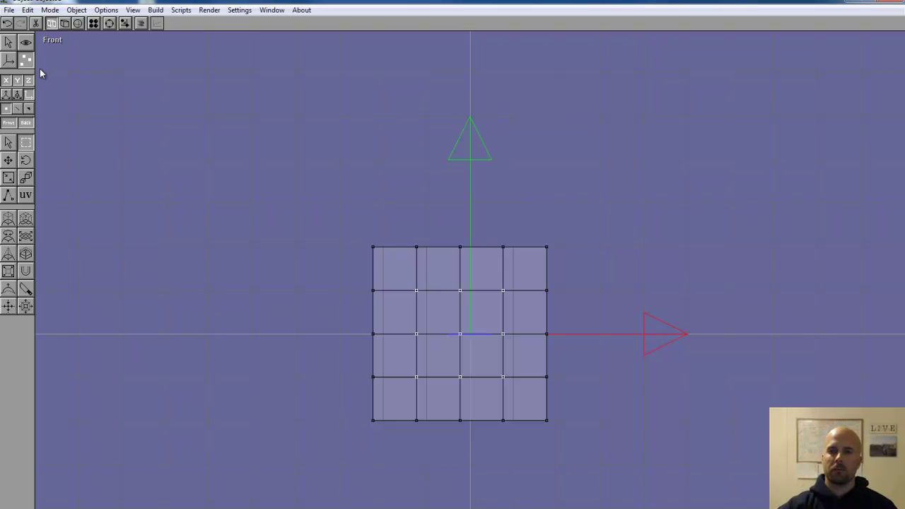
Turn on solid shading, orbit to inspect the mesh, and return to the Front view.
left_click(65, 23)
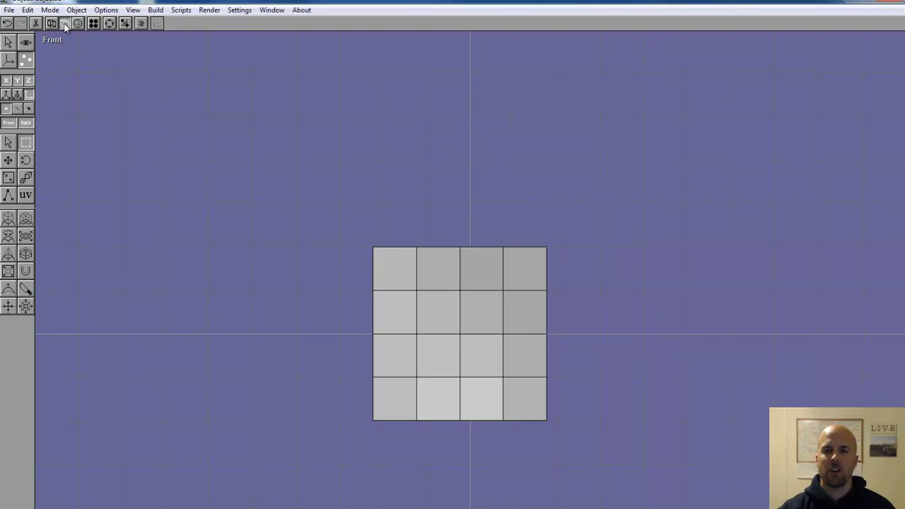
left_click(110, 24)
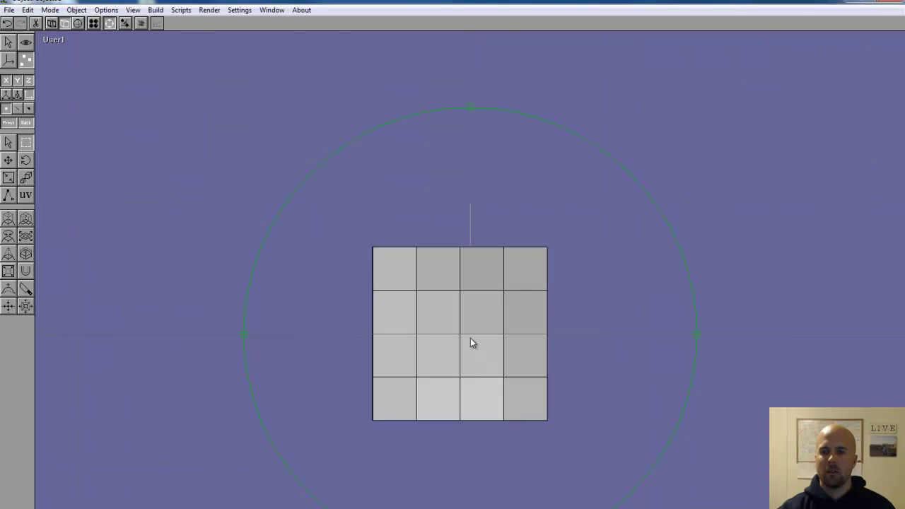
left_click_drag(470, 338, 415, 323)
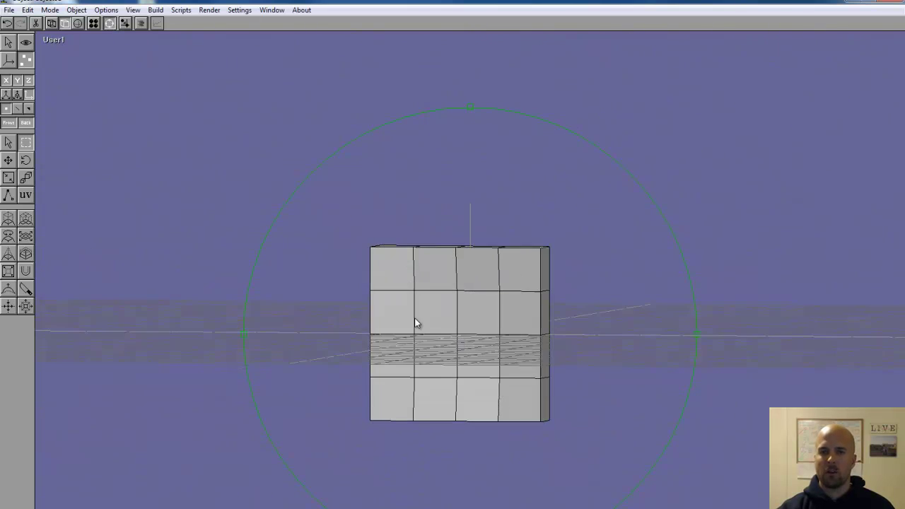
left_click(53, 39)
left_click(52, 63)
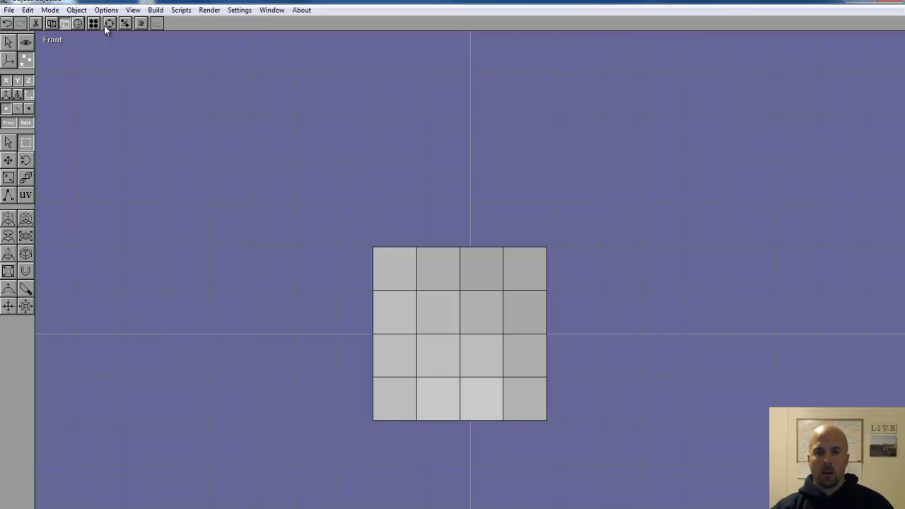
Reselect the grid mesh in Point Edit mode so its vertices and move gizmo appear.
left_click(53, 23)
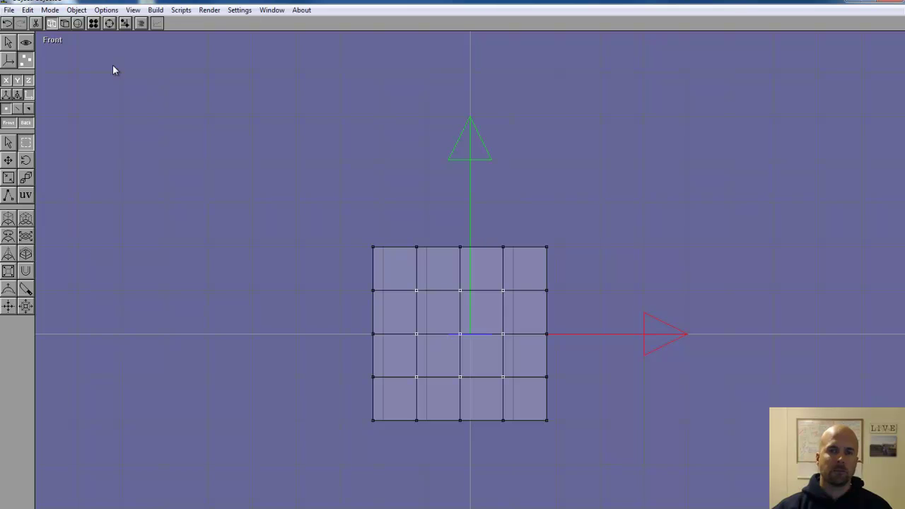
left_click(65, 24)
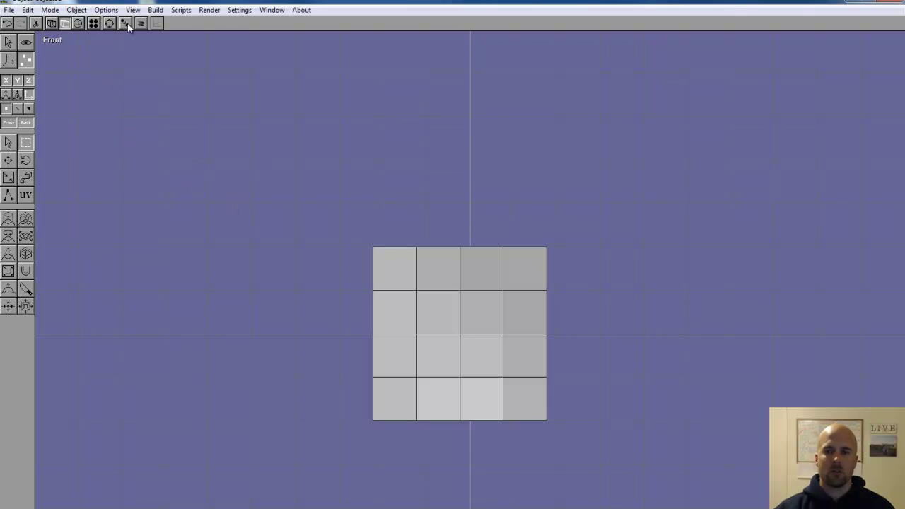
left_click(489, 311)
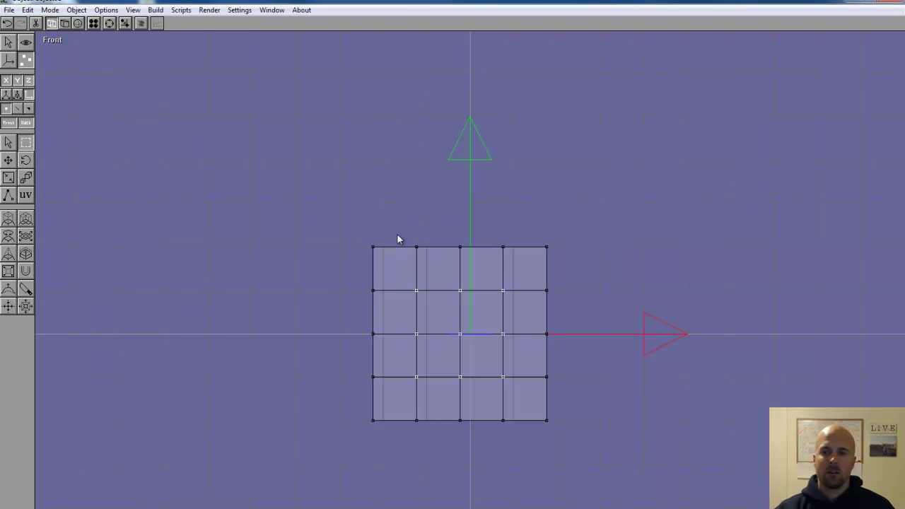
Lower the top-left and top-right corner vertices to round the palm's top edge.
left_click_drag(362, 239, 429, 270)
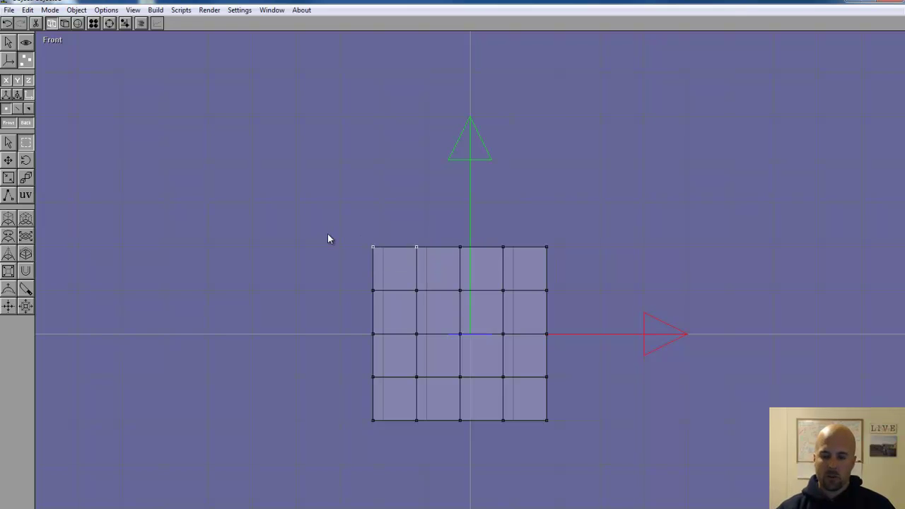
key("Down")
key("Down")
key("Down")
key("Down")
key("Down")
key("Down")
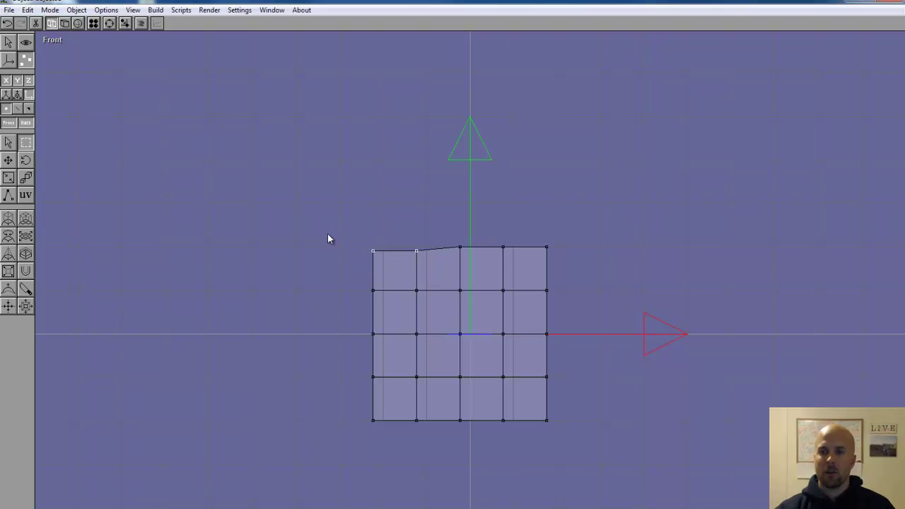
left_click_drag(363, 241, 385, 277)
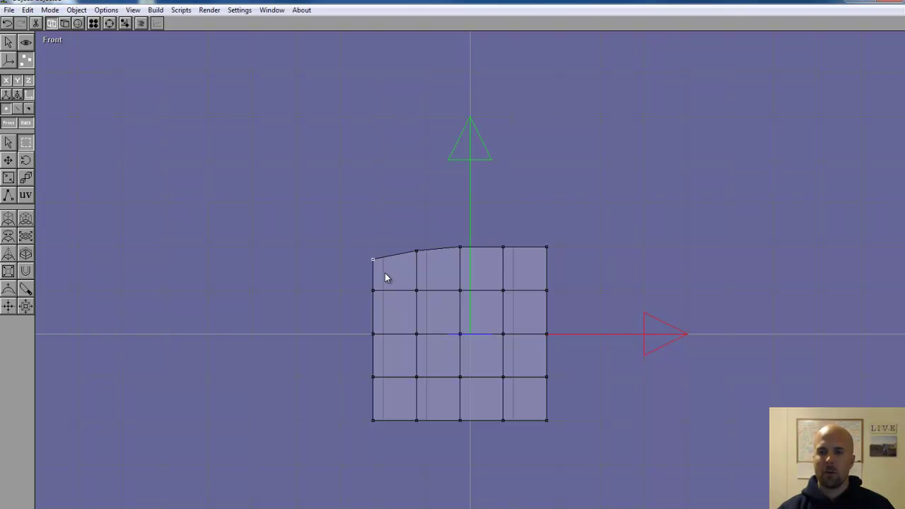
left_click_drag(518, 225, 565, 268)
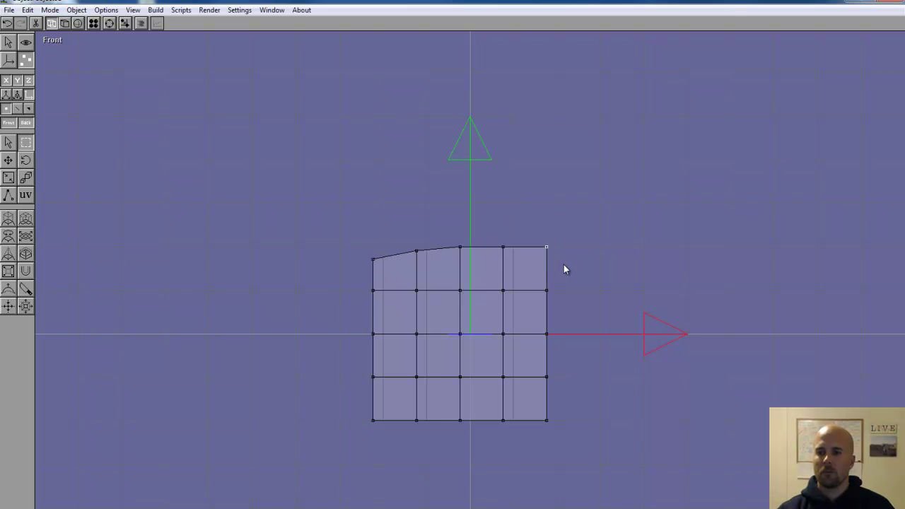
key("Down")
key("Down")
key("Down")
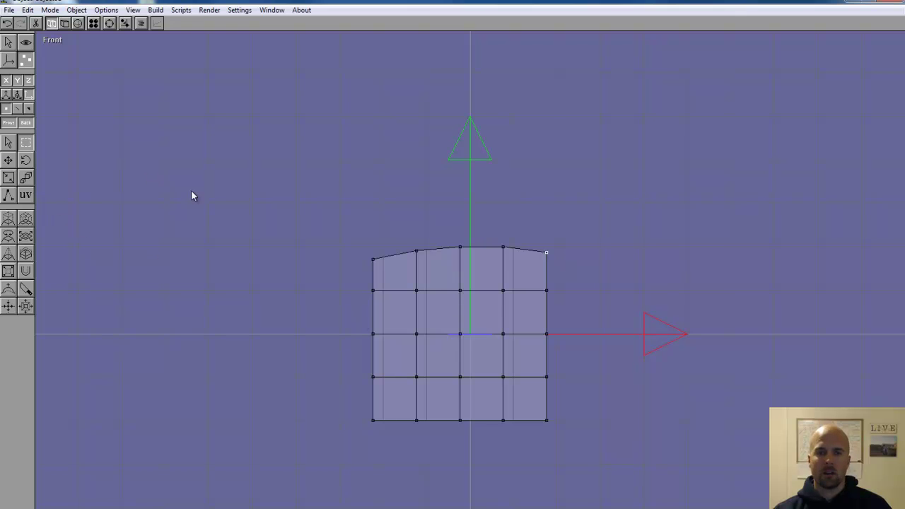
Nudge the left columns and the right column of vertices inward to narrow the palm.
left_click_drag(346, 238, 397, 452)
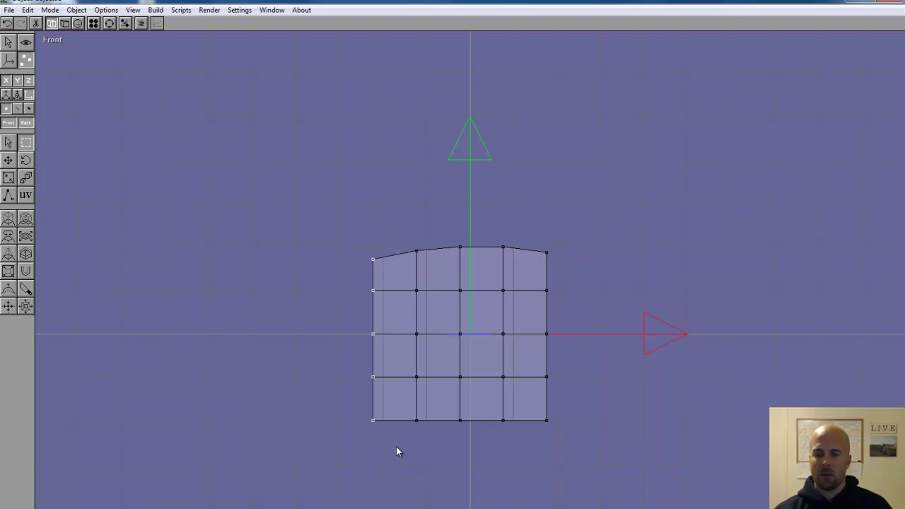
key("Right")
key("Right")
key("Right")
key("Right")
key("Right")
key("Right")
key("Right")
key("Right")
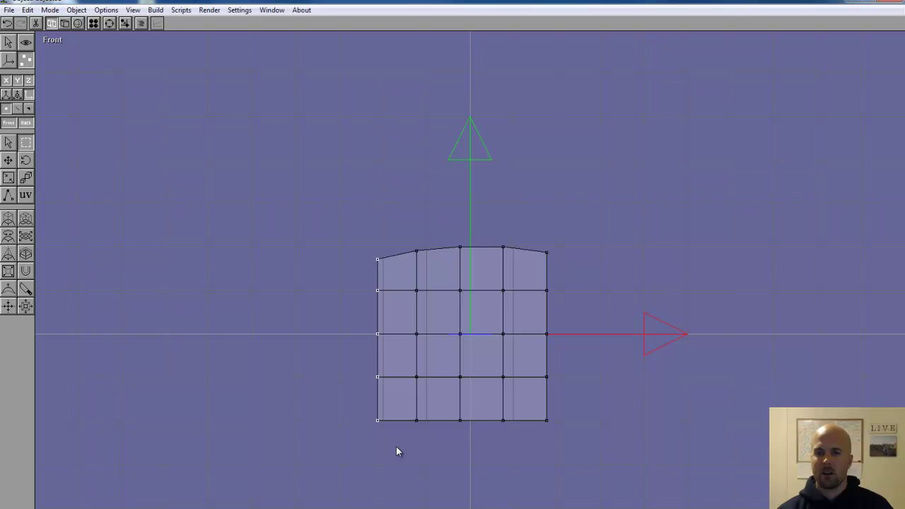
key("Right")
key("Right")
key("Right")
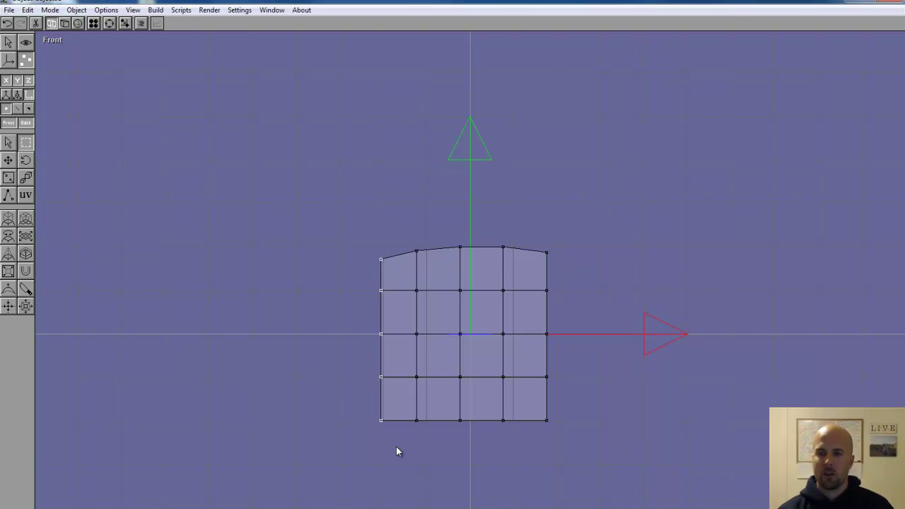
left_click_drag(314, 226, 427, 428)
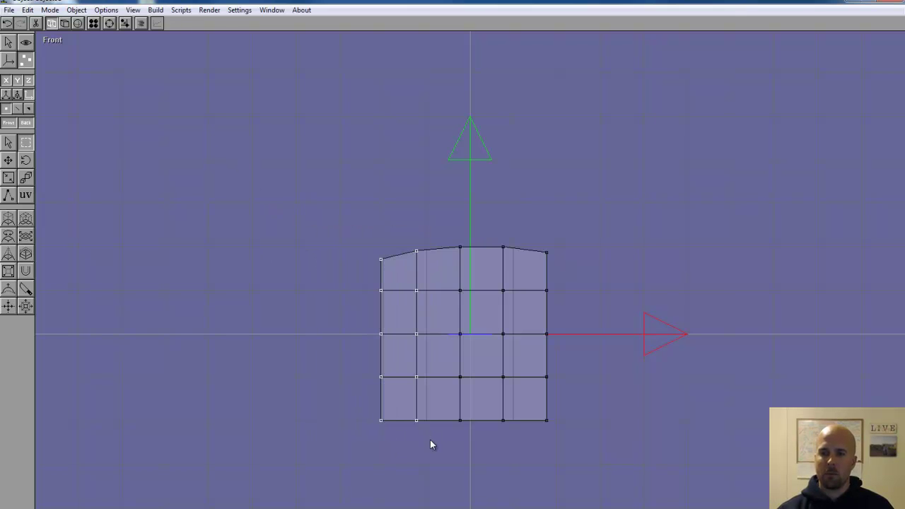
key("Right")
key("Right")
key("Right")
key("Right")
key("Right")
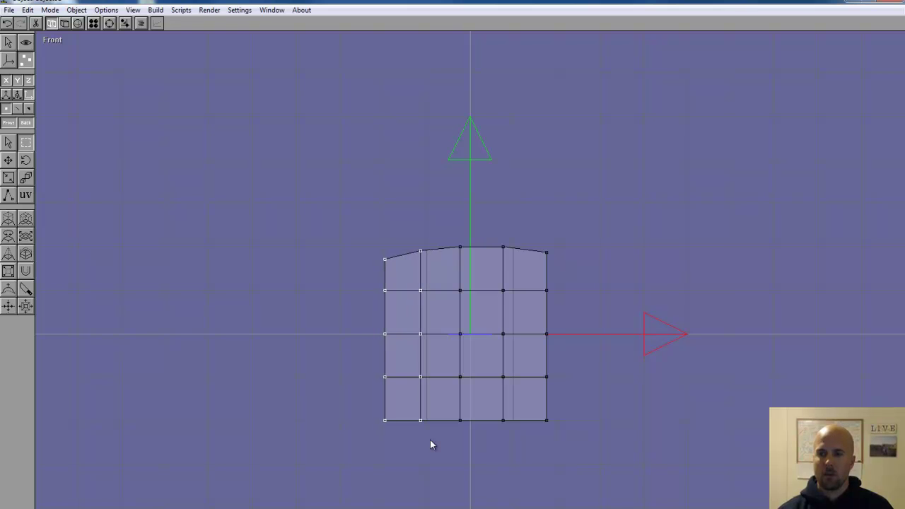
left_click_drag(649, 461, 526, 241)
key("Left")
key("Left")
key("Left")
key("Left")
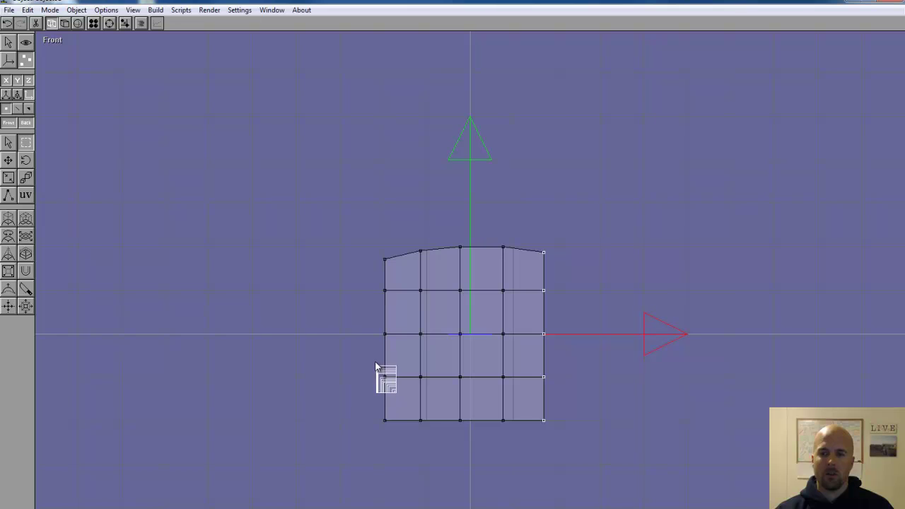
Bow the middle of both side edges outward and tuck the bottom-left corner inward.
left_click_drag(375, 367, 368, 285)
key("Left")
key("Left")
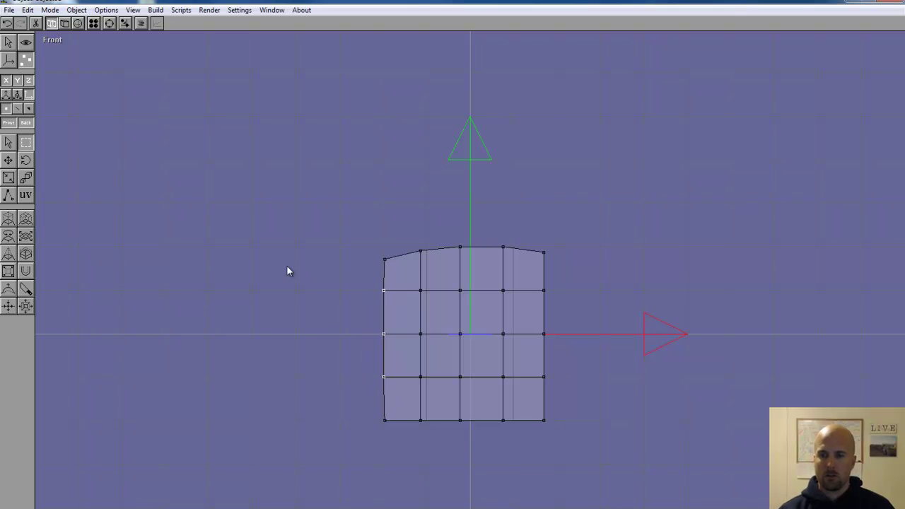
key("Left")
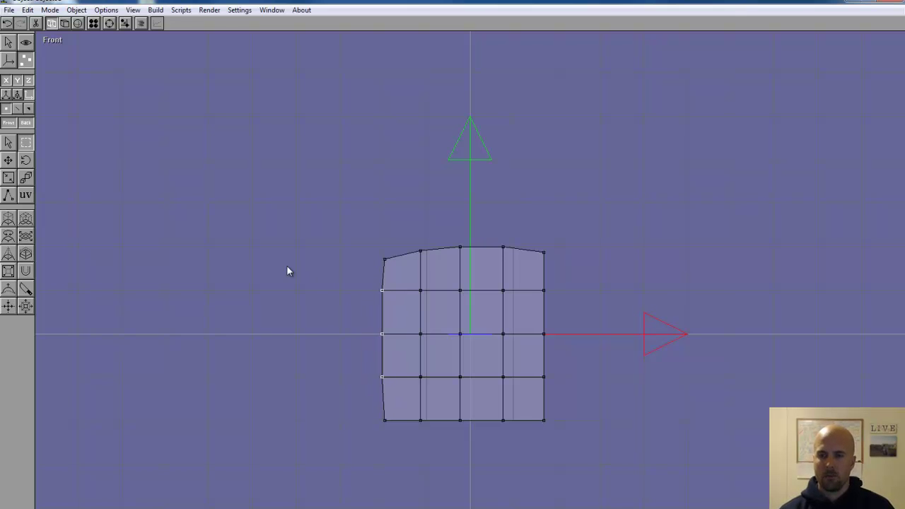
left_click_drag(575, 396, 516, 286)
key("Right")
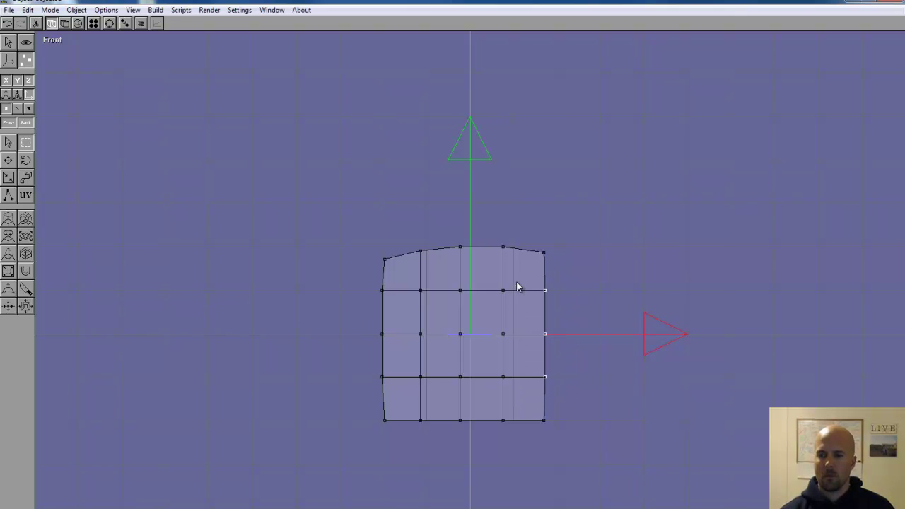
left_click_drag(553, 429, 532, 415)
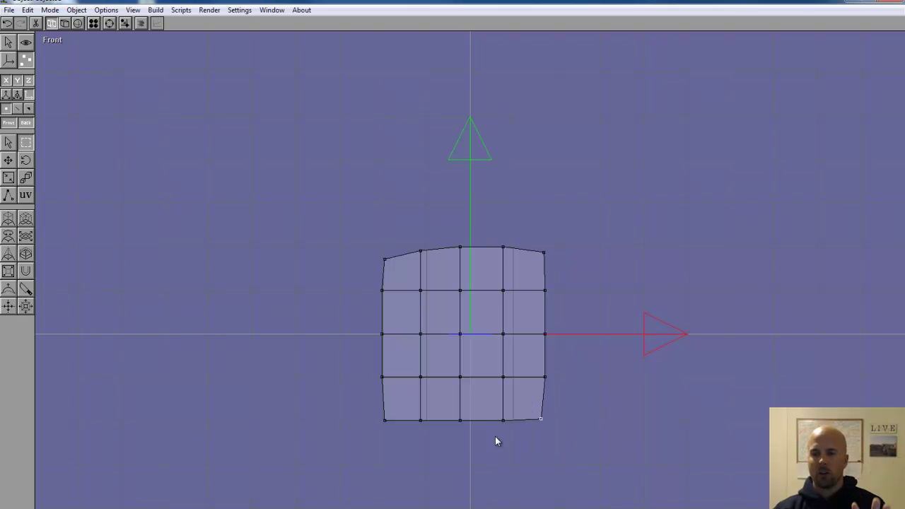
left_click(381, 417)
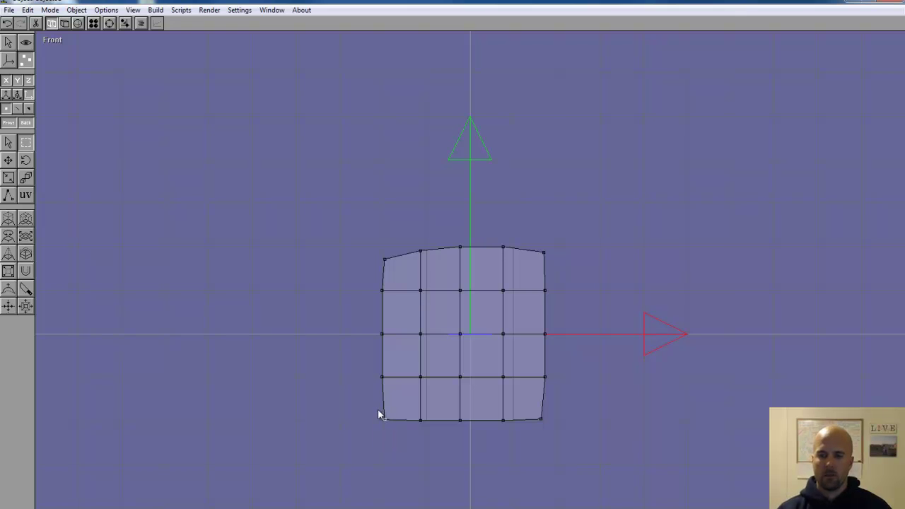
key("Right")
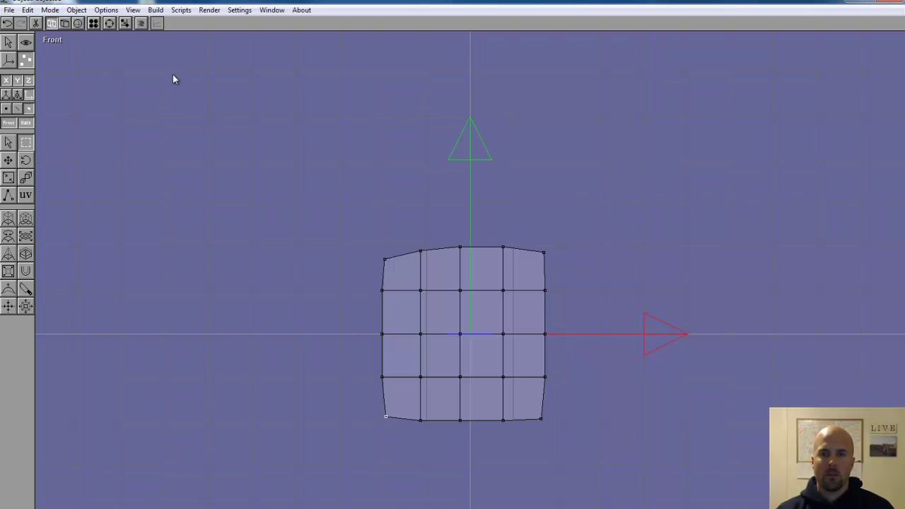
Select the palm's top row of faces in face mode and check it from an orbited view.
left_click(64, 24)
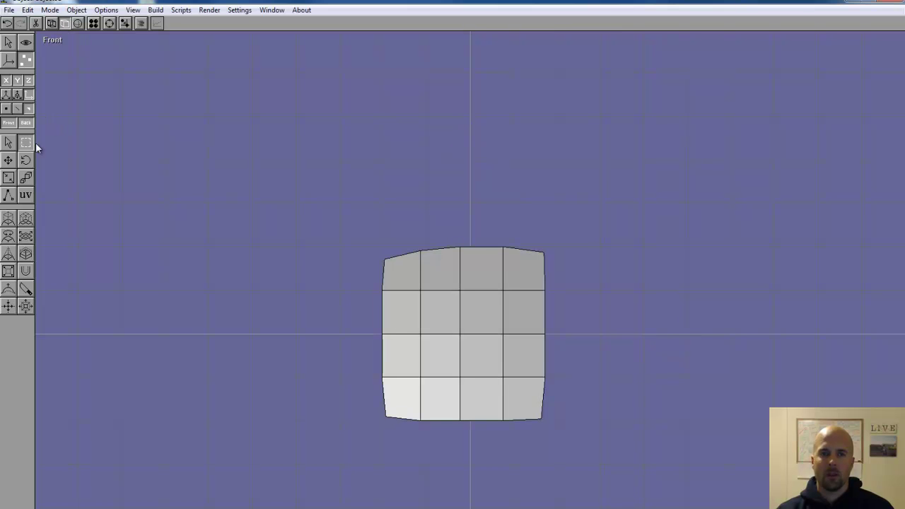
left_click_drag(352, 226, 566, 274)
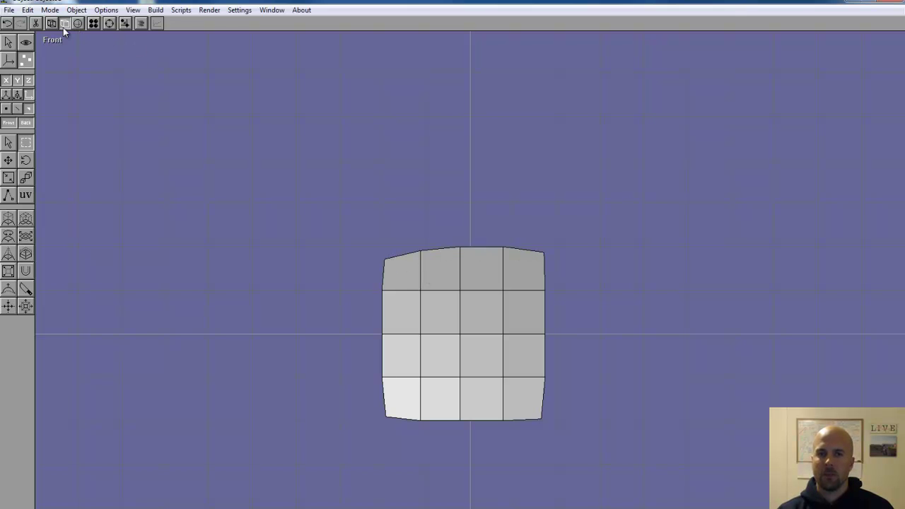
left_click(109, 23)
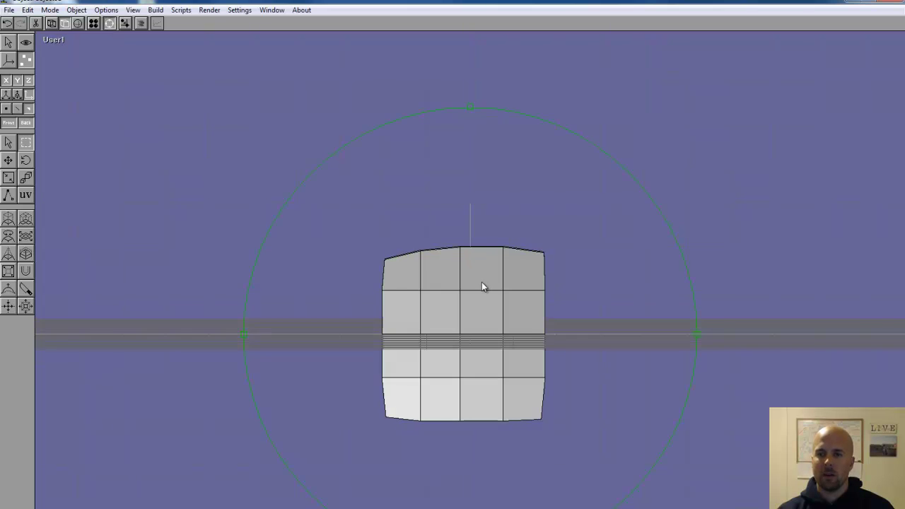
left_click_drag(482, 282, 486, 308)
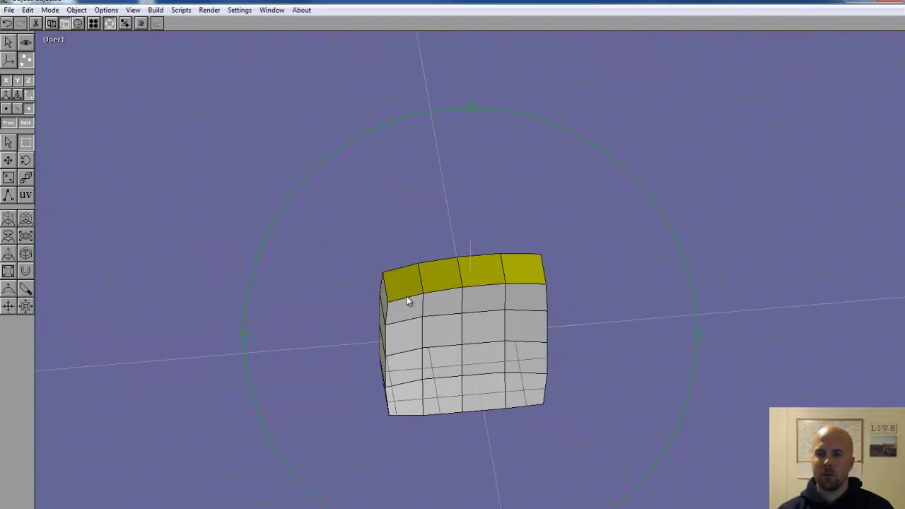
left_click(53, 40)
left_click(49, 65)
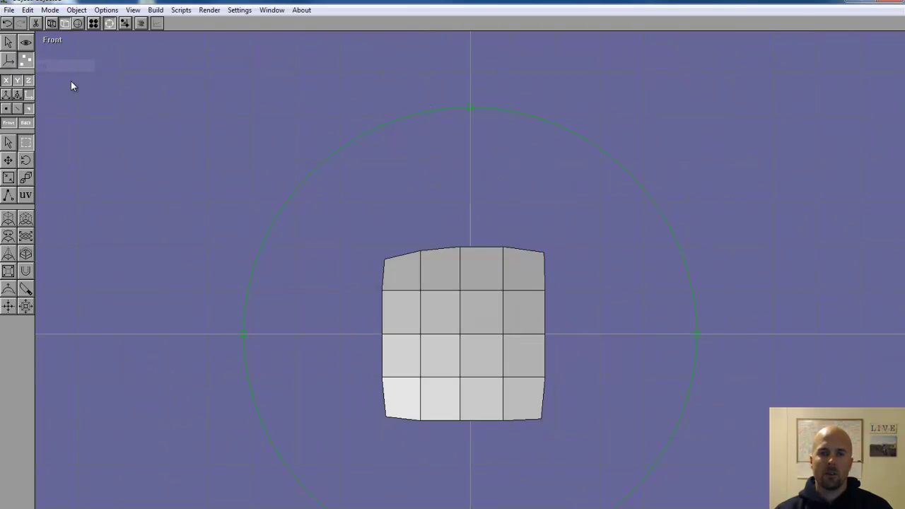
left_click(109, 24)
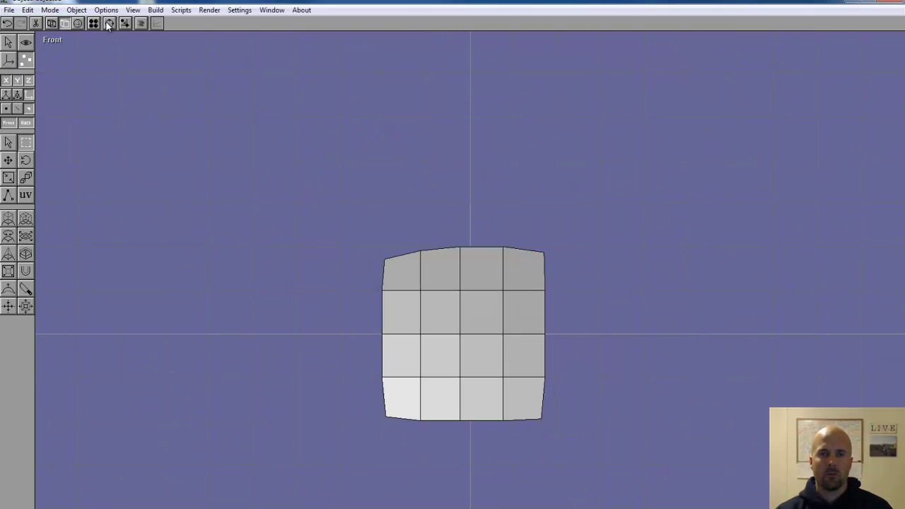
Extrude the four top faces individually, three times, into segmented fingers.
left_click(9, 219)
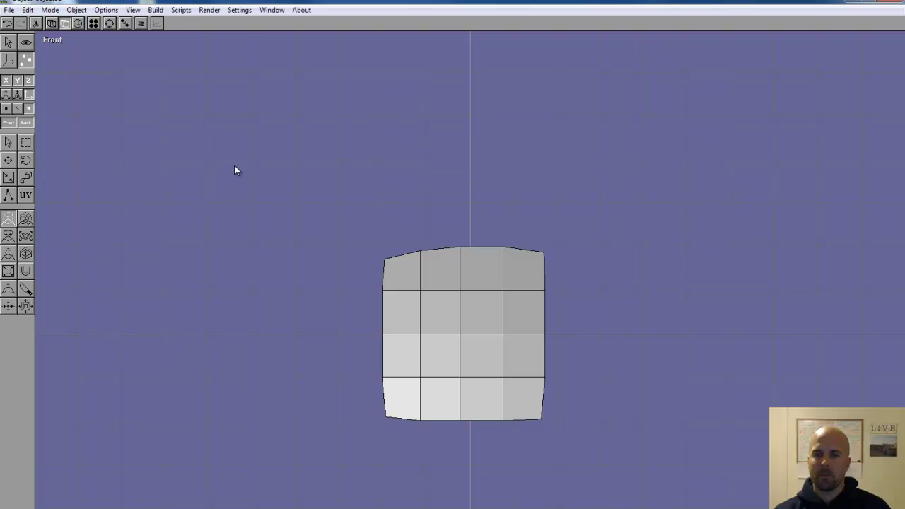
key("e")
key("e")
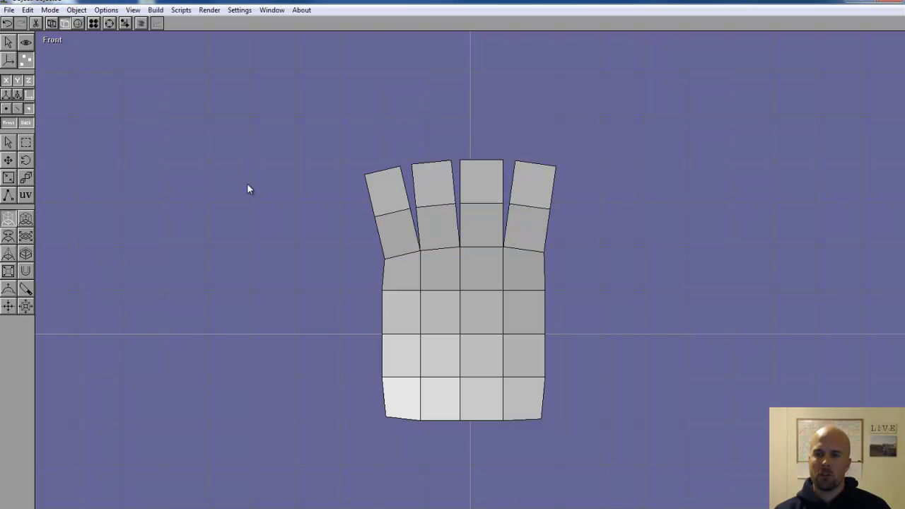
key("e")
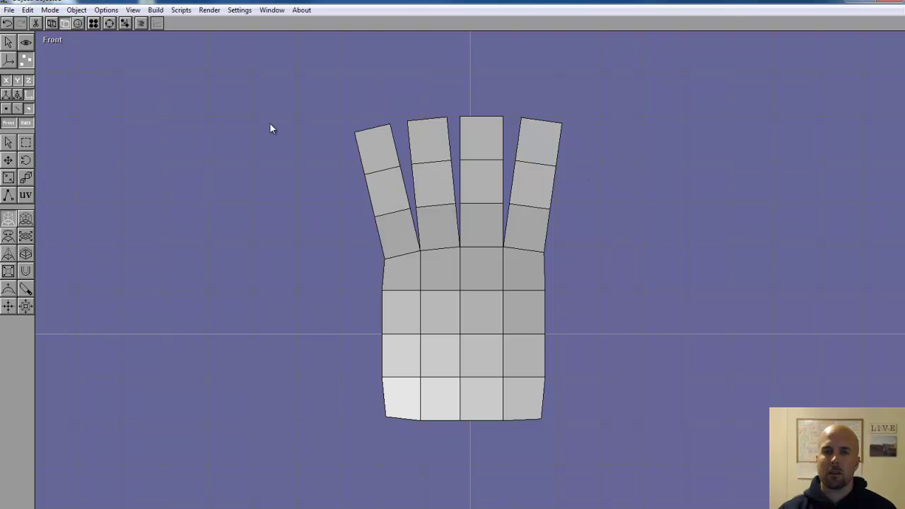
Raise the middle finger's tip vertices three nudges to lengthen it.
left_click(52, 23)
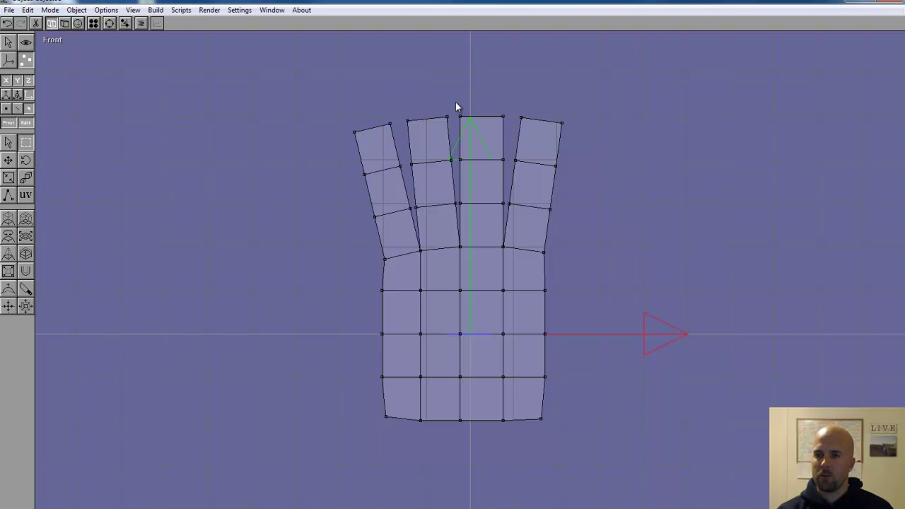
left_click_drag(455, 102, 507, 206)
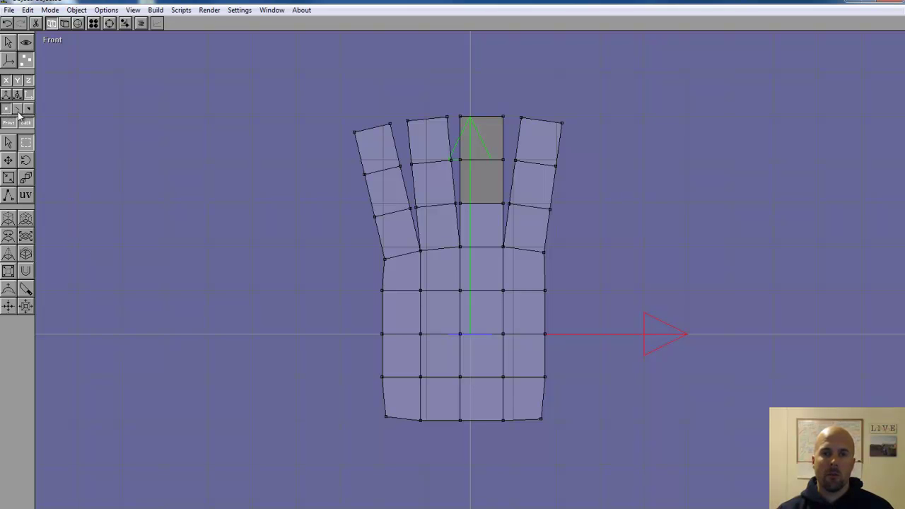
left_click_drag(454, 95, 505, 182)
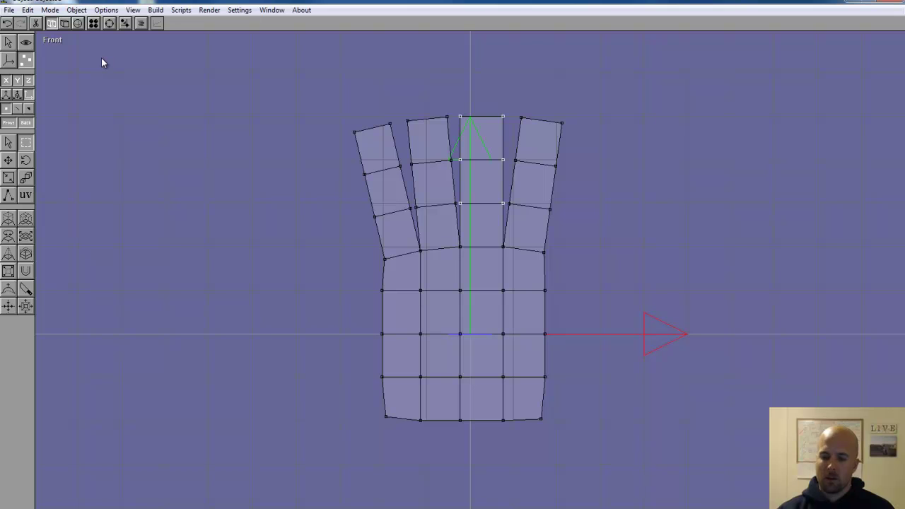
key("Up")
key("Up")
key("Up")
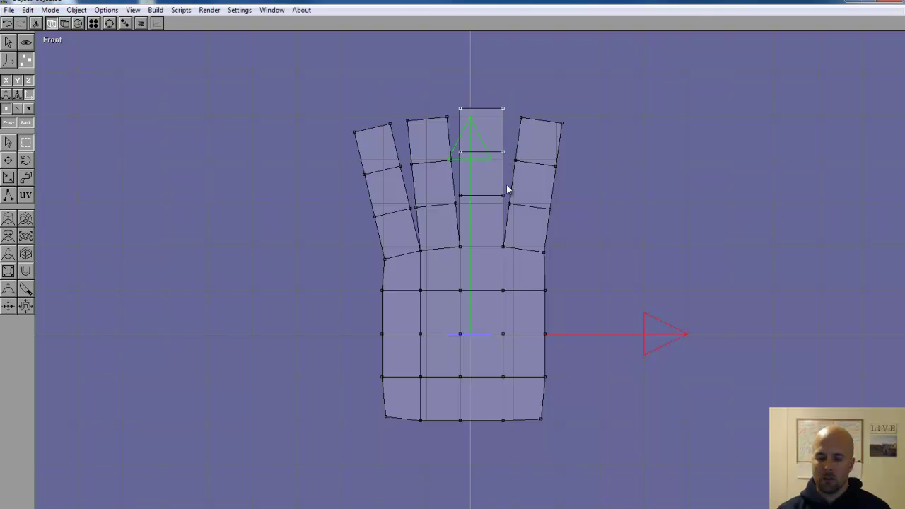
key("Up")
key("Up")
key("Up")
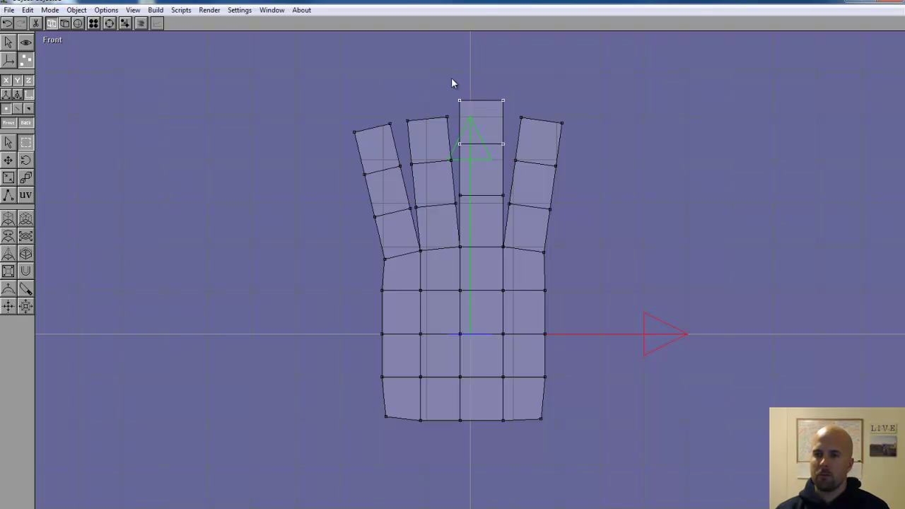
key("Up")
key("Up")
key("Up")
key("Up")
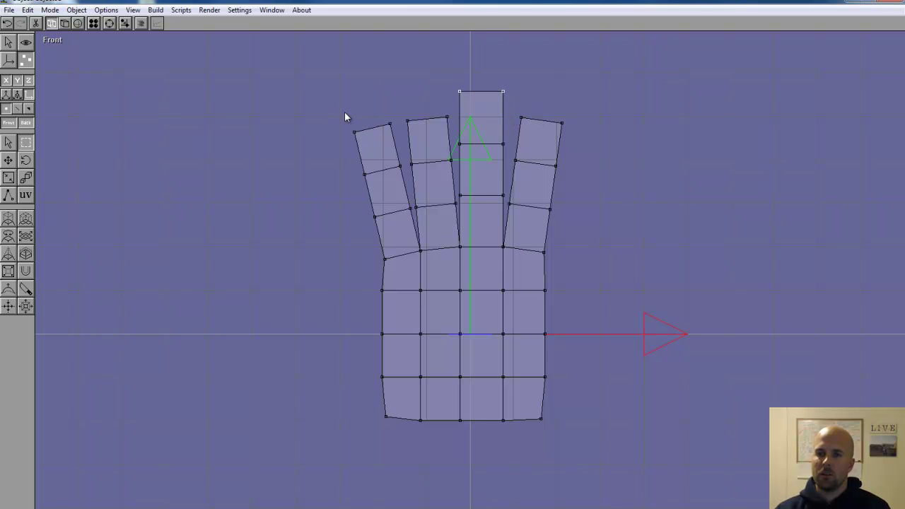
Lower the leftmost finger's tip vertices to shorten it.
left_click_drag(338, 110, 396, 188)
mouse_move(379, 234)
left_mouse_down("shift")
mouse_move(416, 223)
mouse_move(384, 235)
left_mouse_up("shift")
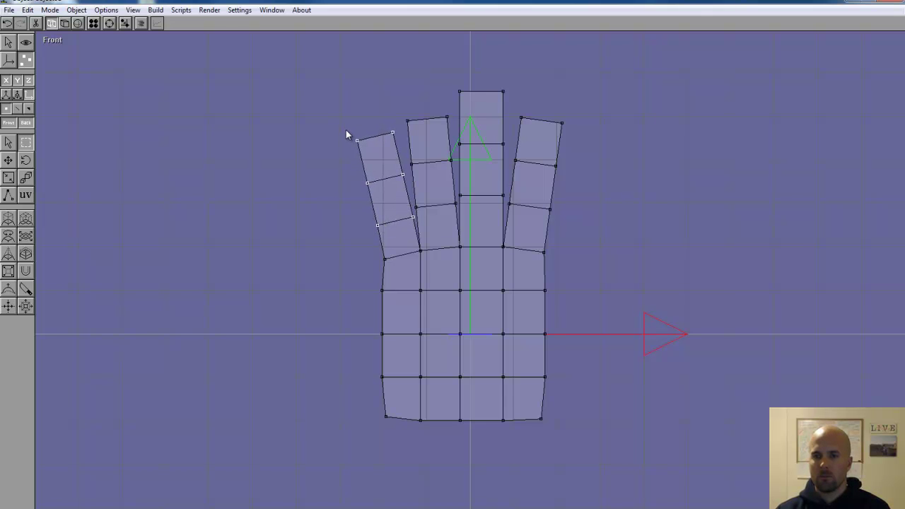
left_click_drag(374, 157, 408, 188)
left_click_drag(360, 168, 362, 172)
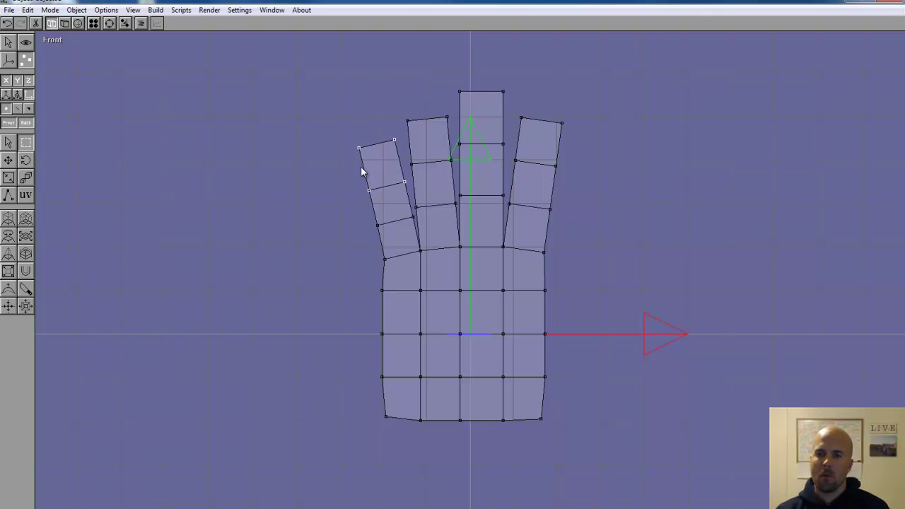
left_click(347, 132)
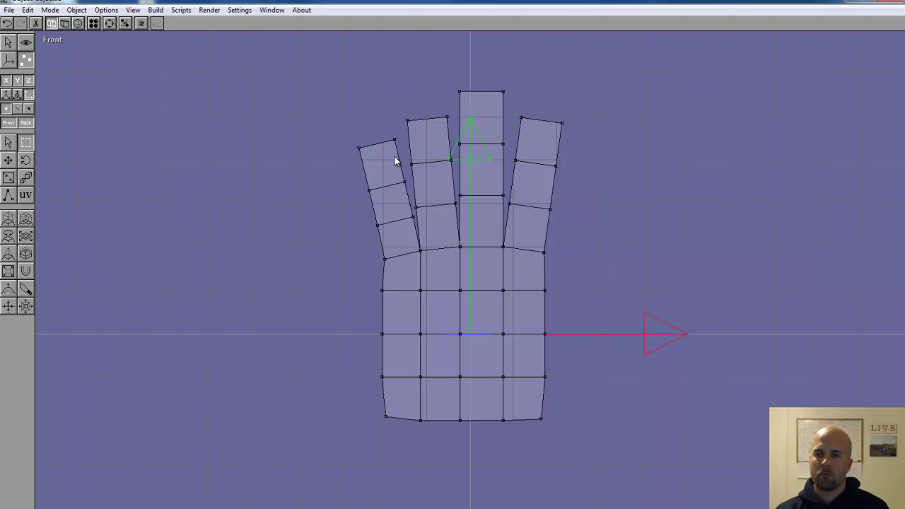
left_click_drag(348, 135, 398, 163)
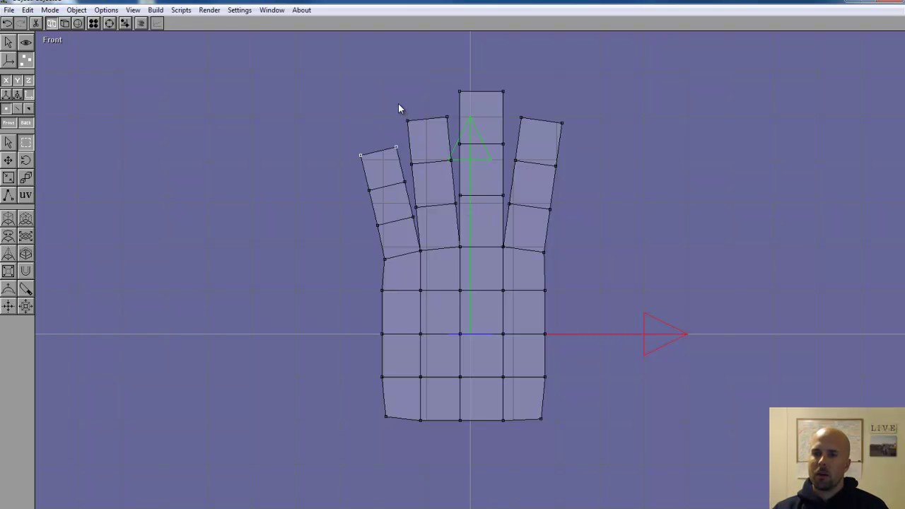
Drag the second finger's tip up slightly and lower the knuckle points at the finger bases.
left_click_drag(398, 103, 449, 134)
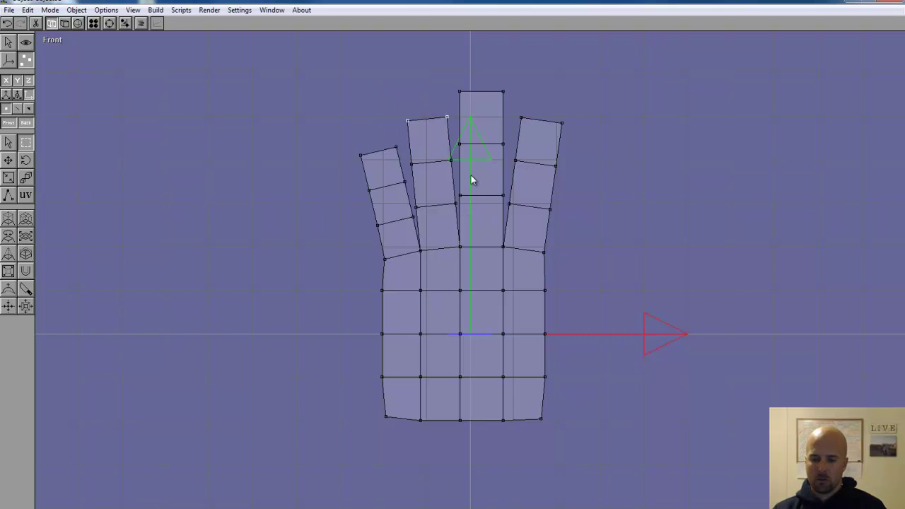
left_click_drag(471, 175, 465, 173)
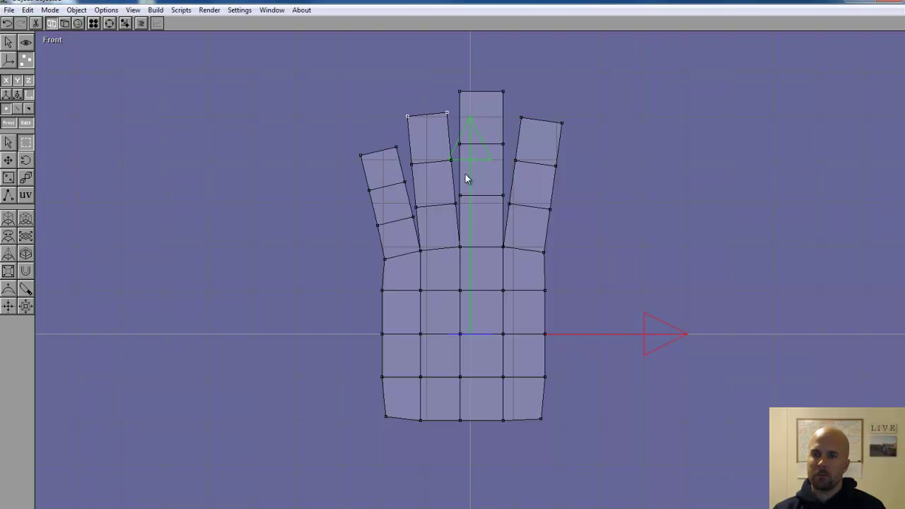
left_click_drag(406, 145, 455, 180)
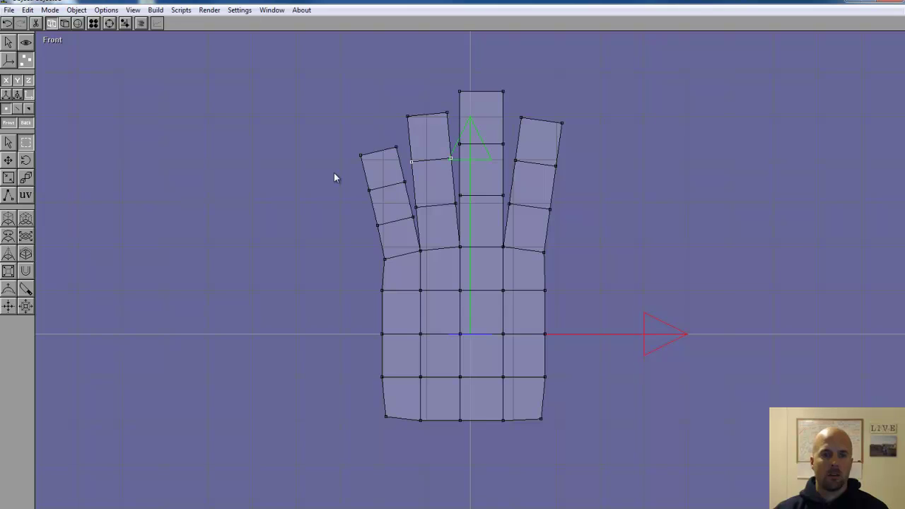
left_click(420, 251)
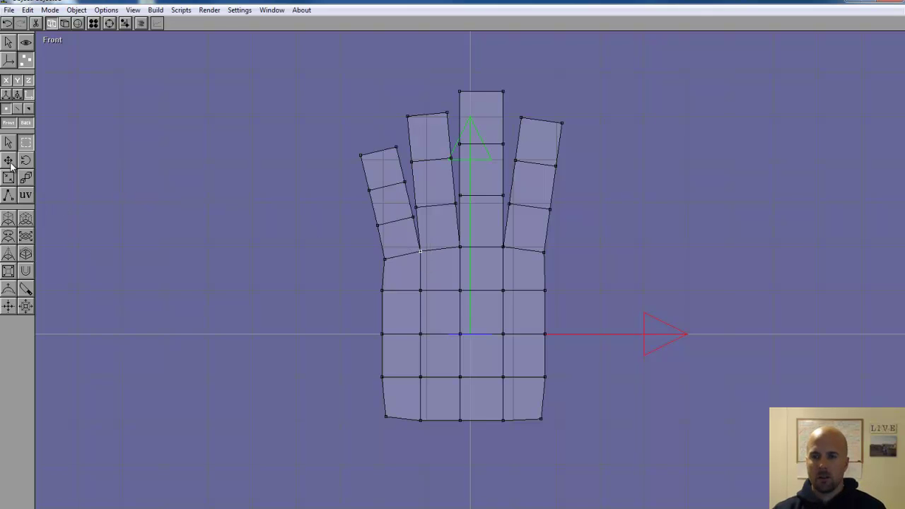
key("Down")
key("Down")
key("Down")
key("Down")
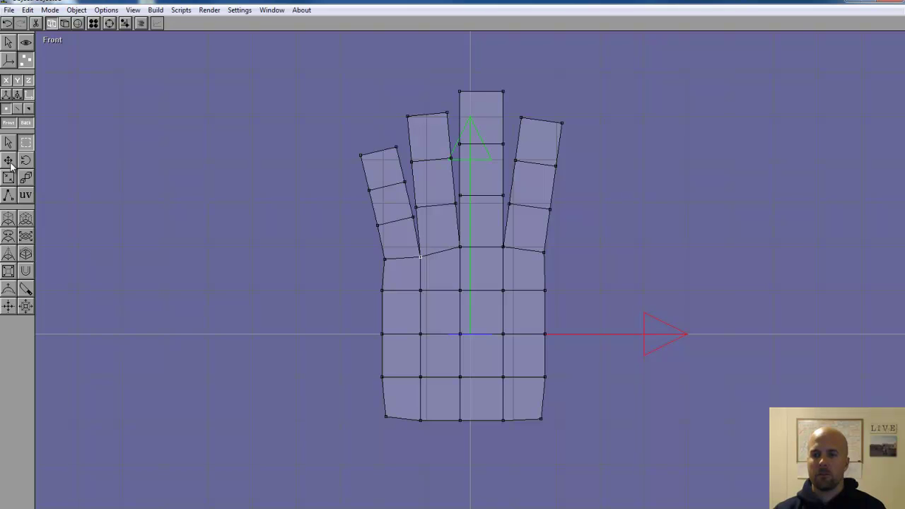
left_click(503, 248)
Lower the right knuckle and lower right-edge vertex, and raise the middle right-edge vertex.
key("Down")
key("Down")
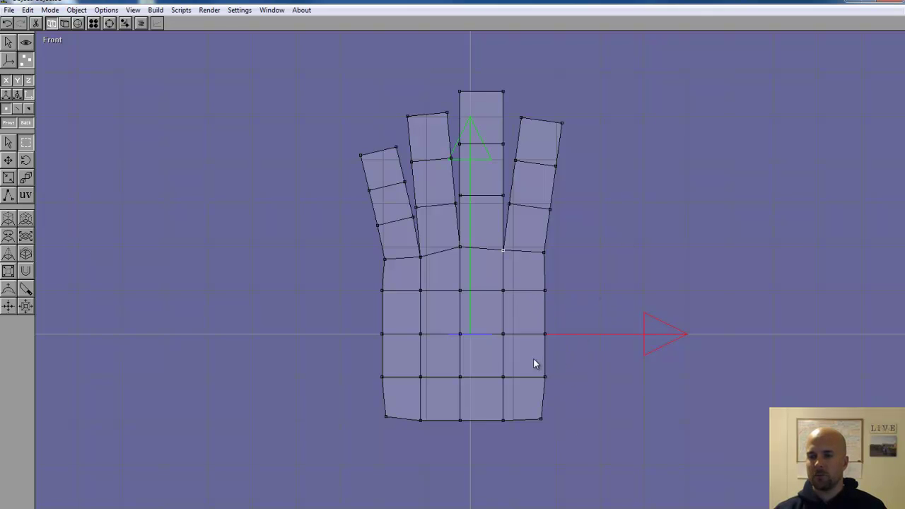
left_click(544, 377)
key("Down")
key("Down")
key("Down")
key("Down")
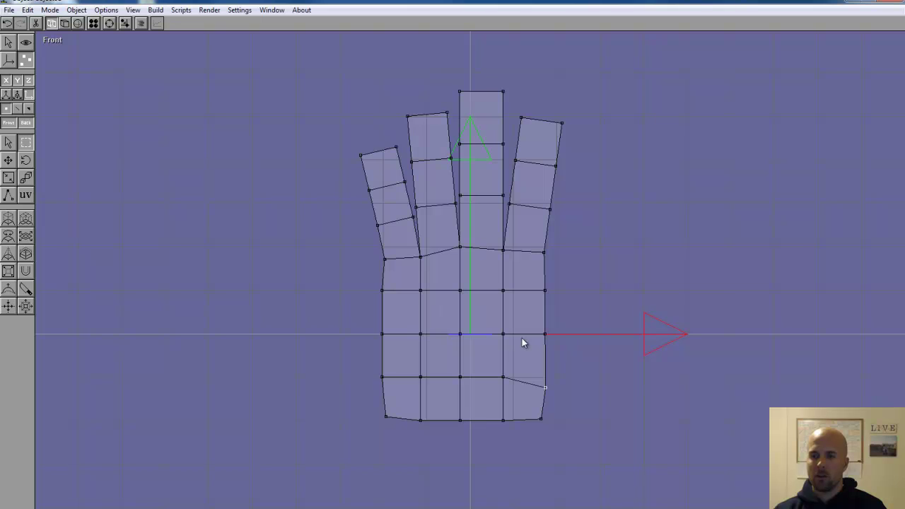
left_click(545, 334)
left_click(9, 160)
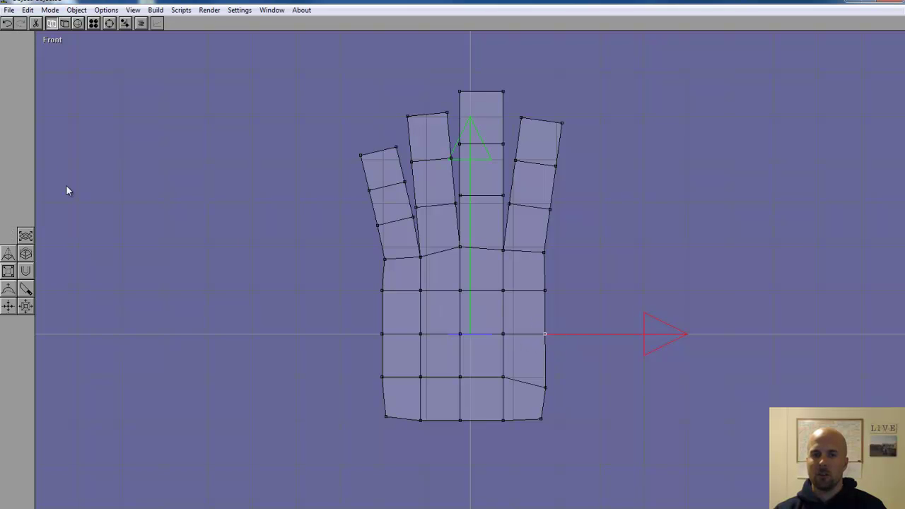
left_click_drag(531, 322, 531, 307)
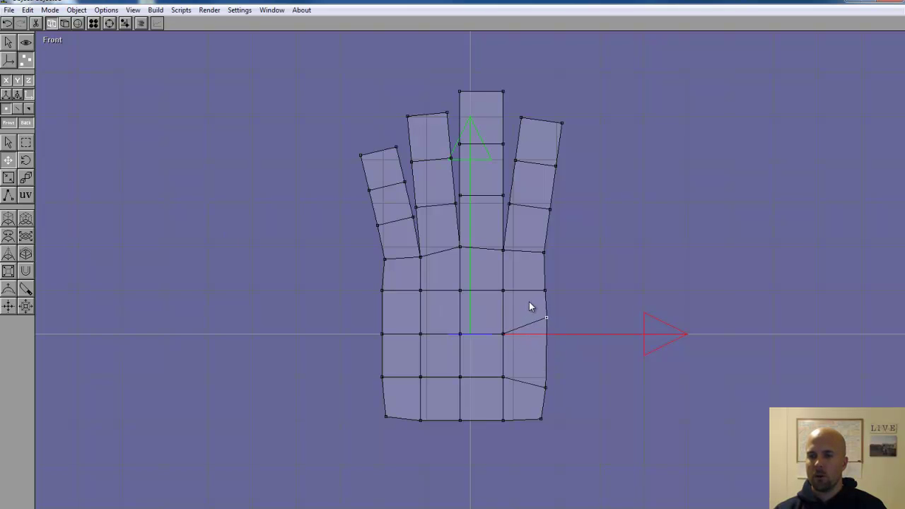
Push the palm's bottom-right corner and the raised right-edge vertex outward with the Move tool.
left_click(31, 151)
left_click_drag(546, 393, 535, 380)
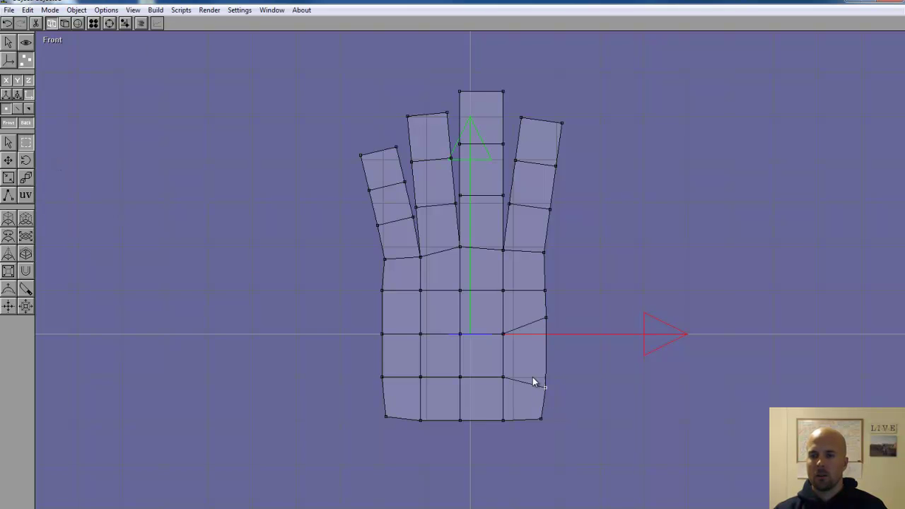
left_click(10, 161)
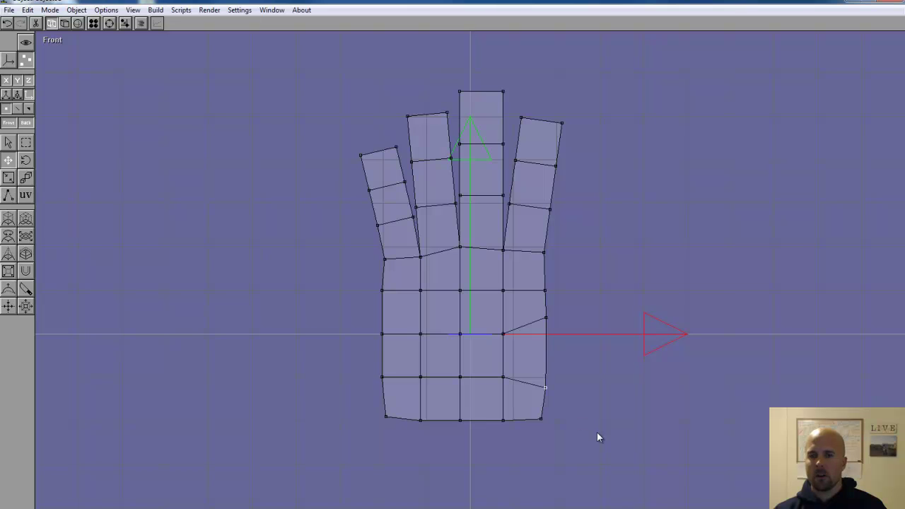
left_click_drag(544, 392, 553, 401)
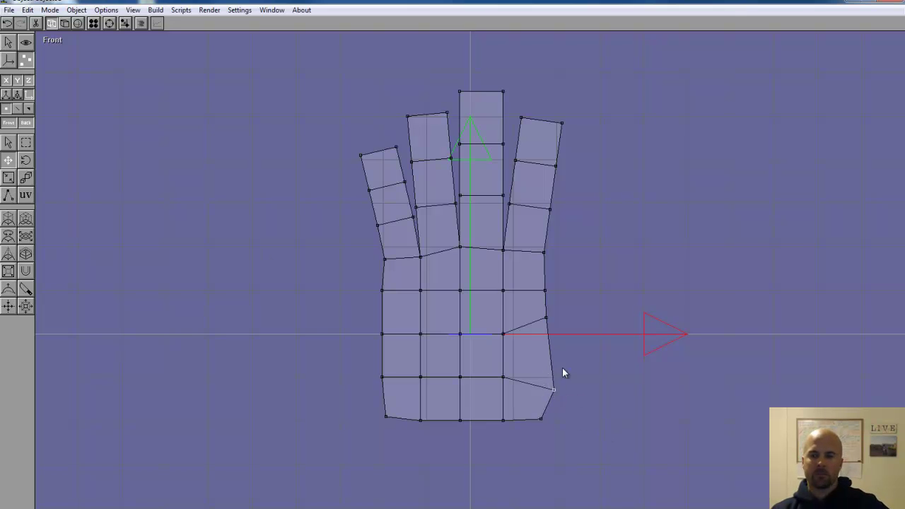
left_click(31, 143)
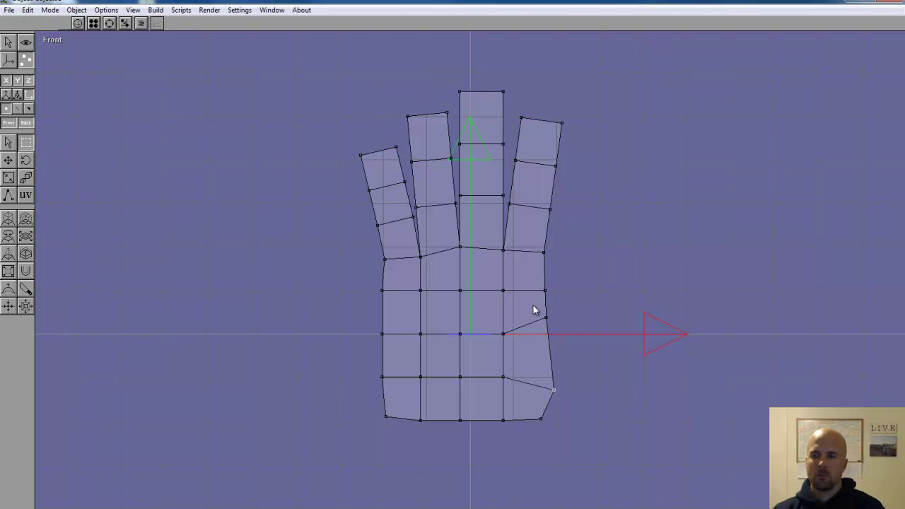
left_click(544, 321)
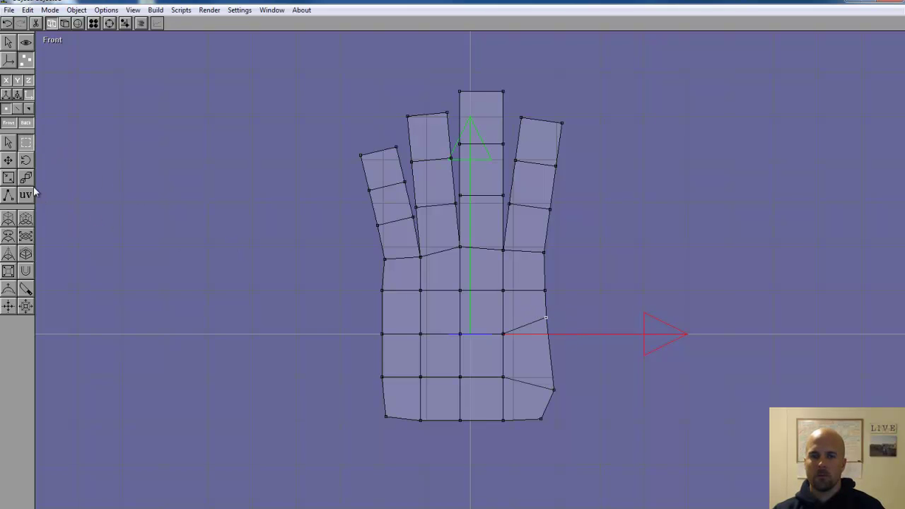
left_click(8, 160)
left_click_drag(539, 327, 544, 325)
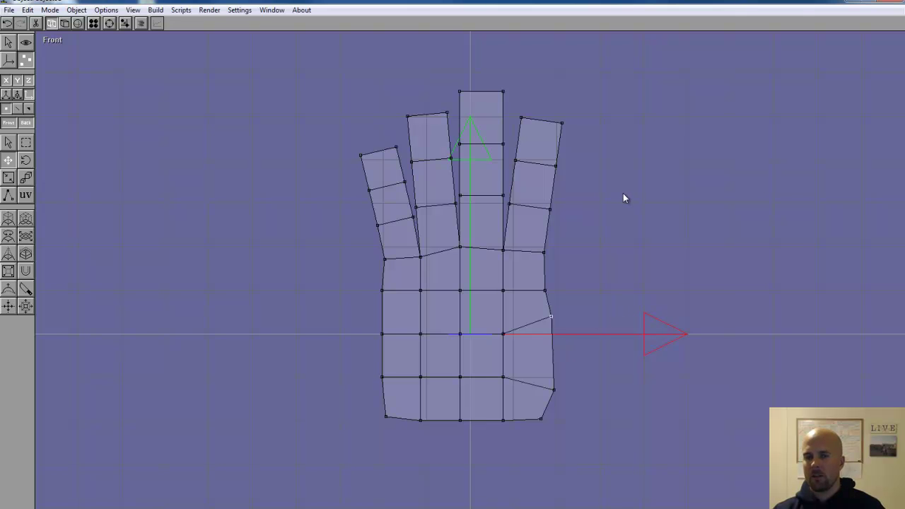
Tilt the view and switch to solid shading to inspect the hand in 3D.
left_click(110, 23)
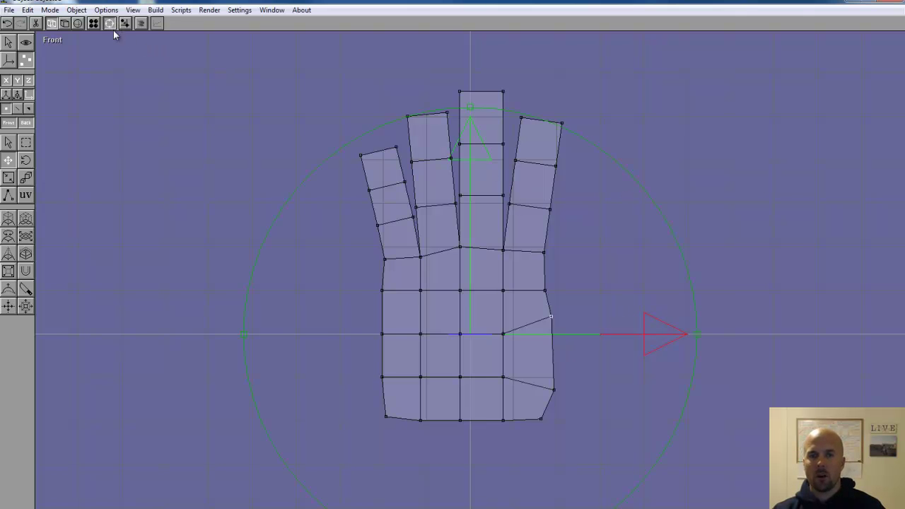
right_click_drag(444, 291, 441, 293)
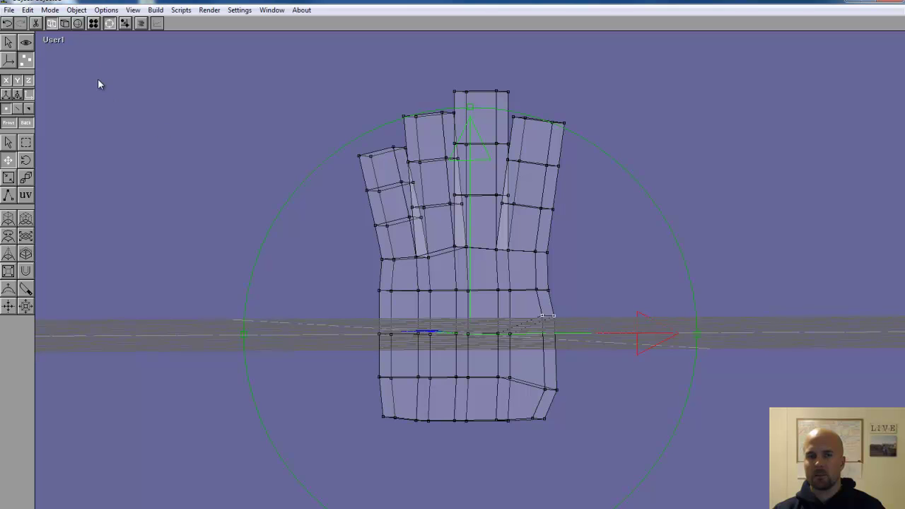
left_click(65, 23)
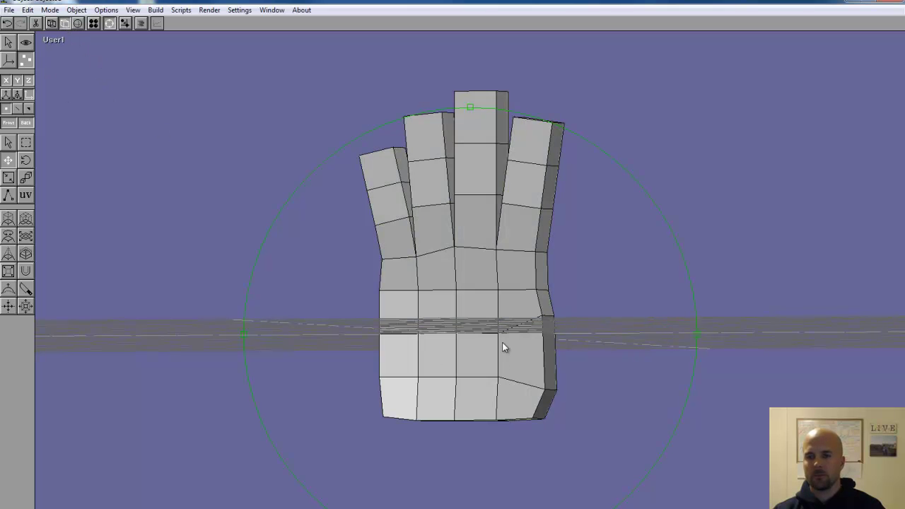
left_click(110, 24)
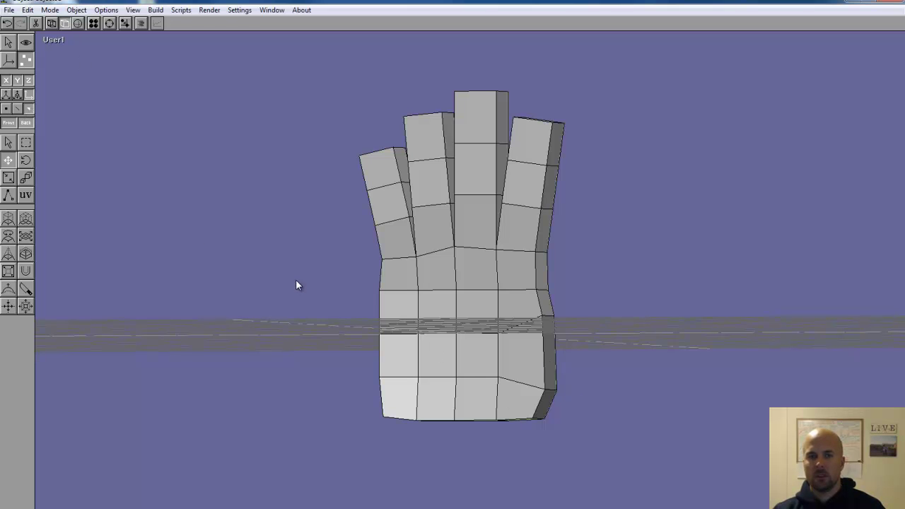
left_click(9, 145)
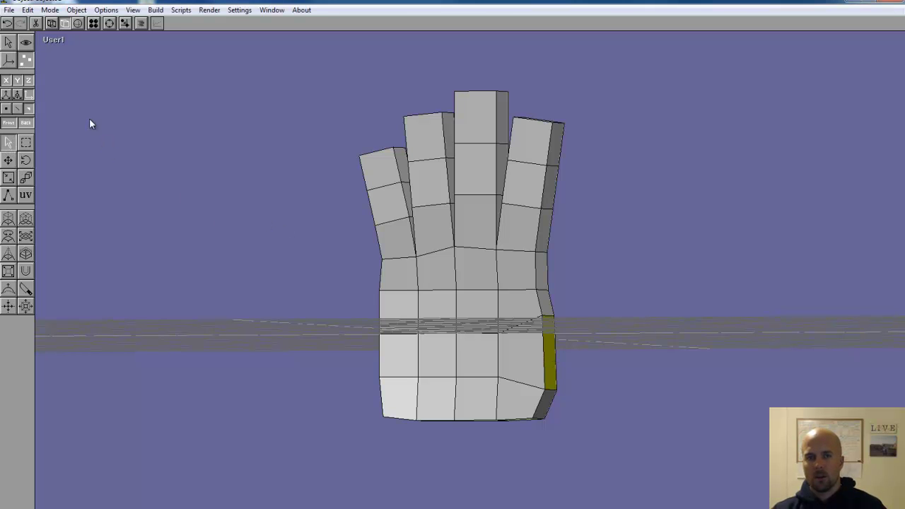
Extrude the palm's right-side face outward into thumb segments, then return to Front view.
left_click(109, 23)
left_click_drag(412, 229, 393, 230)
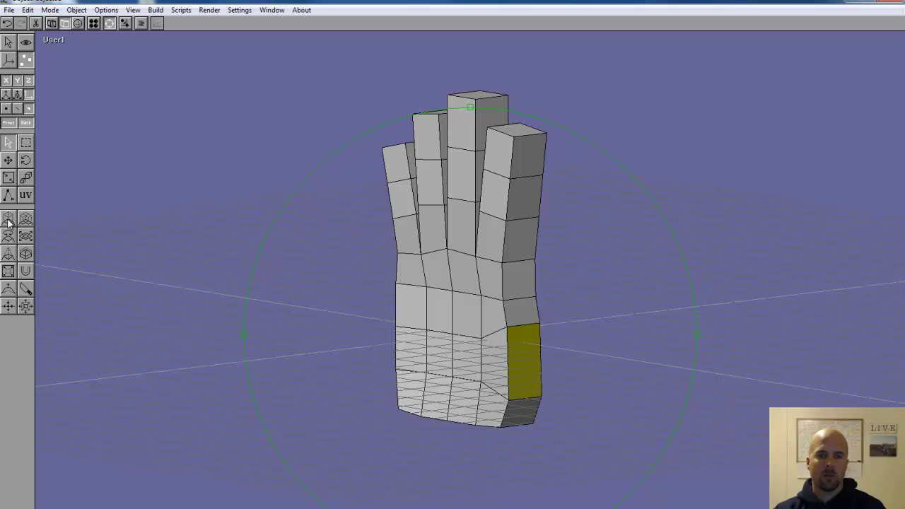
left_click(109, 23)
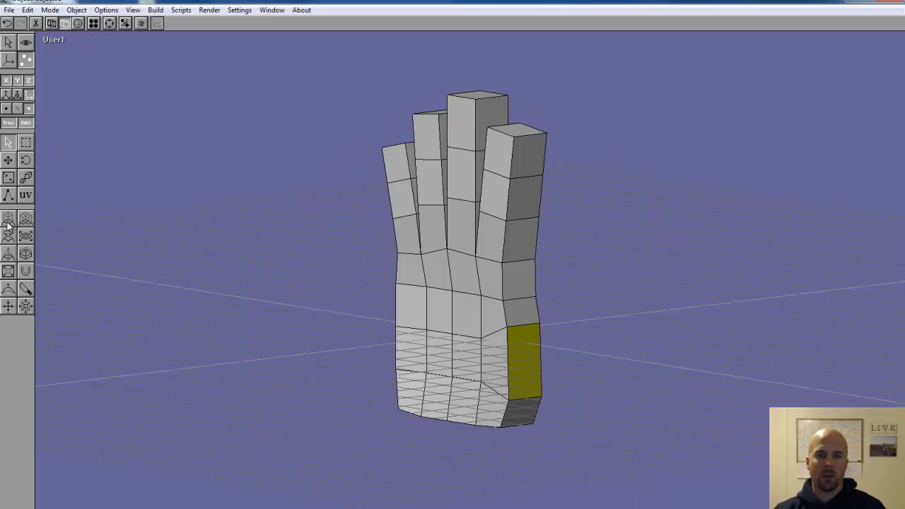
key("e")
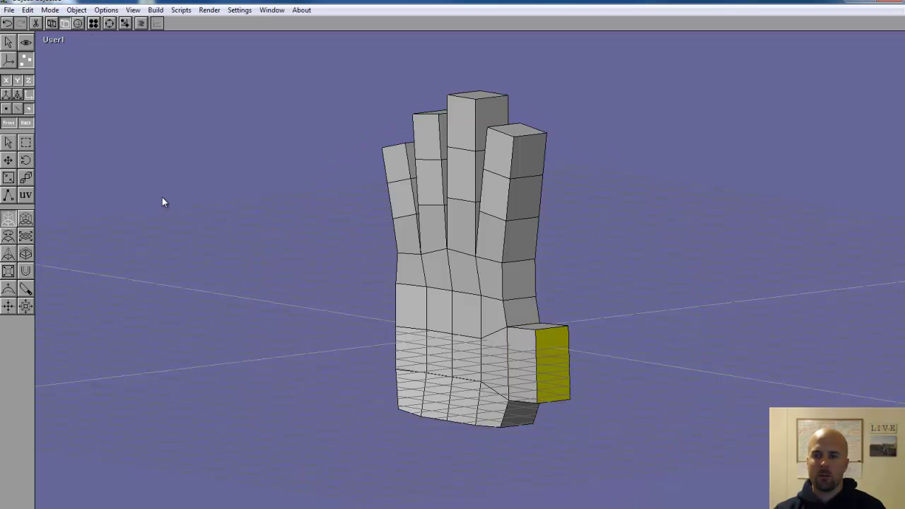
key("e")
key("e")
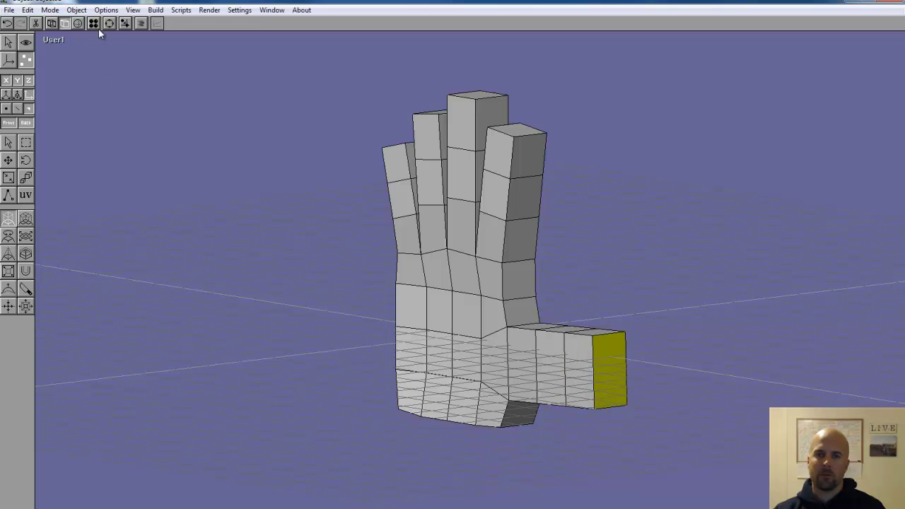
left_click(53, 41)
left_click(49, 64)
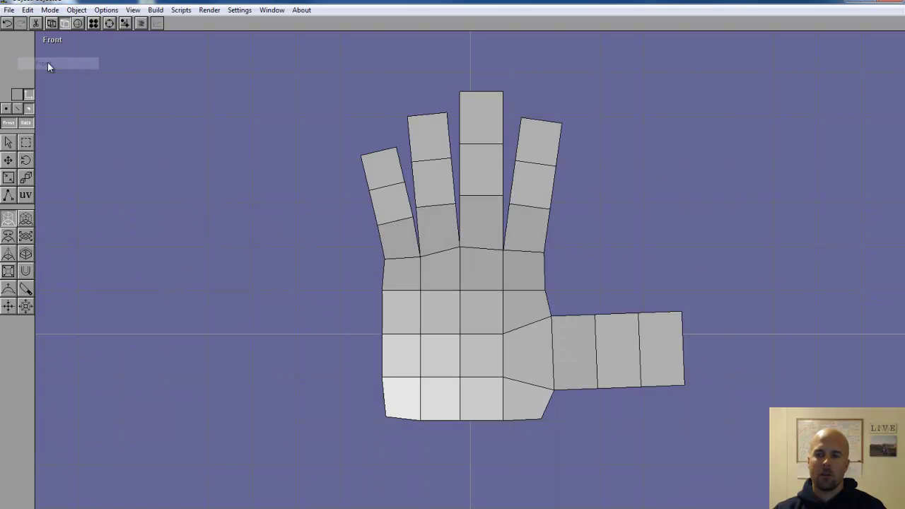
In wireframe, box-select the thumb's top vertices and move them up and left.
left_click(51, 23)
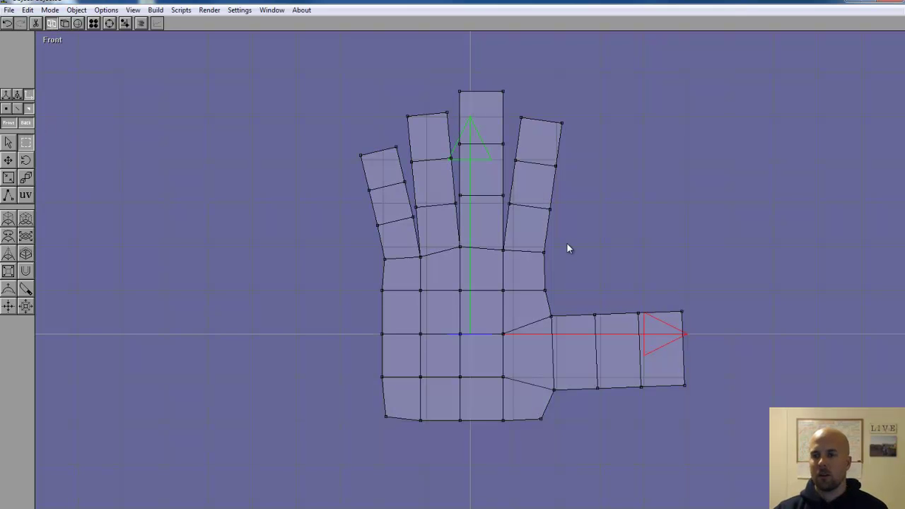
left_click_drag(581, 286, 696, 324)
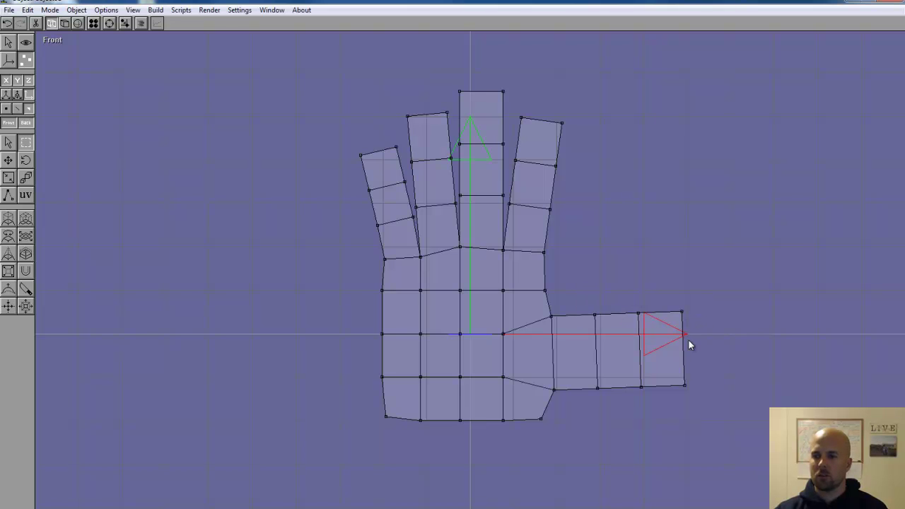
left_click(8, 110)
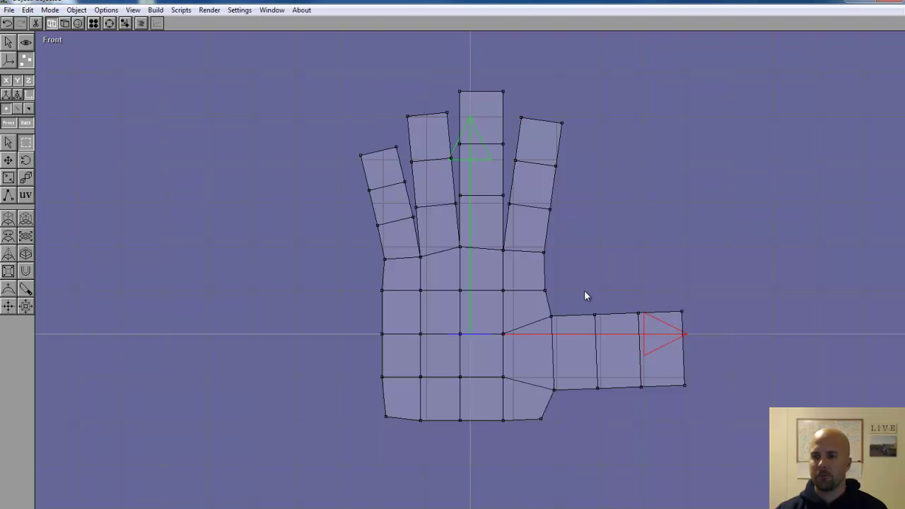
left_click_drag(584, 296, 694, 333)
left_click(7, 160)
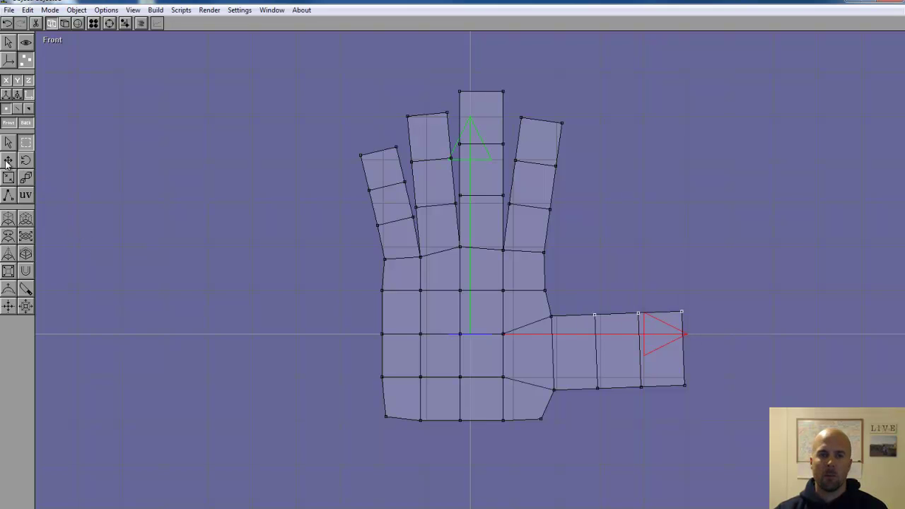
left_click_drag(632, 309, 606, 272)
left_click(25, 143)
left_click(8, 160)
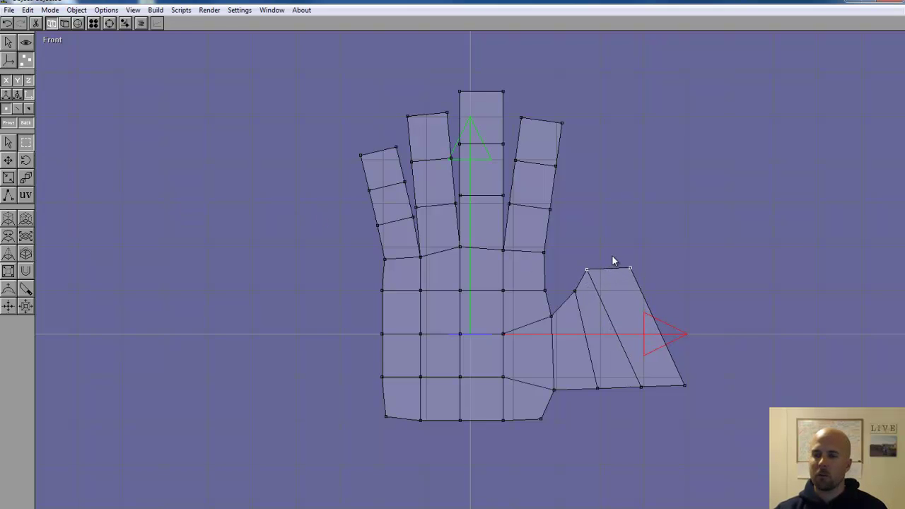
Pull the thumb's top-right and lower-right corner points up and inward to square the tip.
left_click(629, 268)
left_click(10, 161)
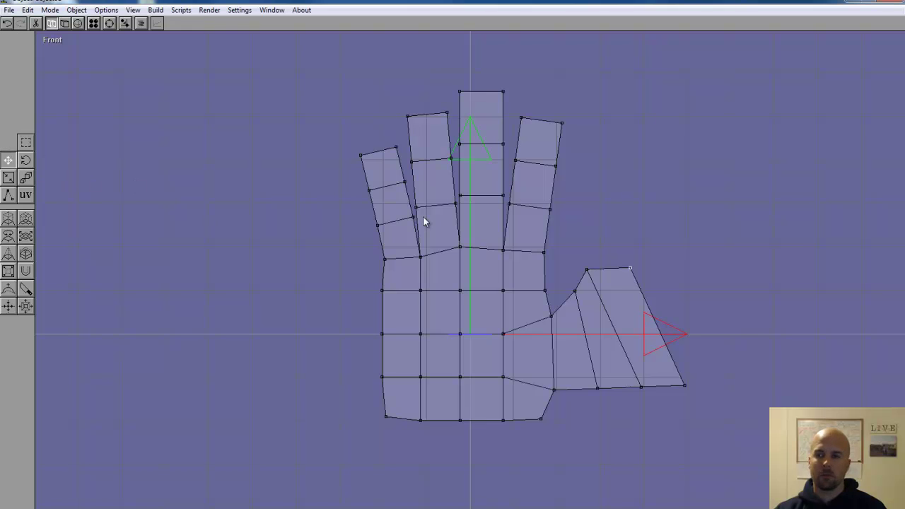
left_click_drag(661, 267, 617, 247)
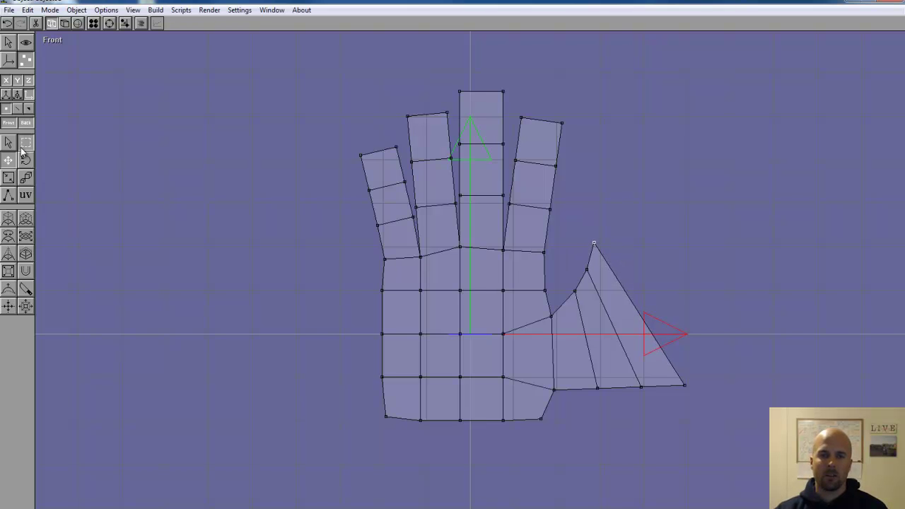
left_click_drag(663, 382, 694, 393)
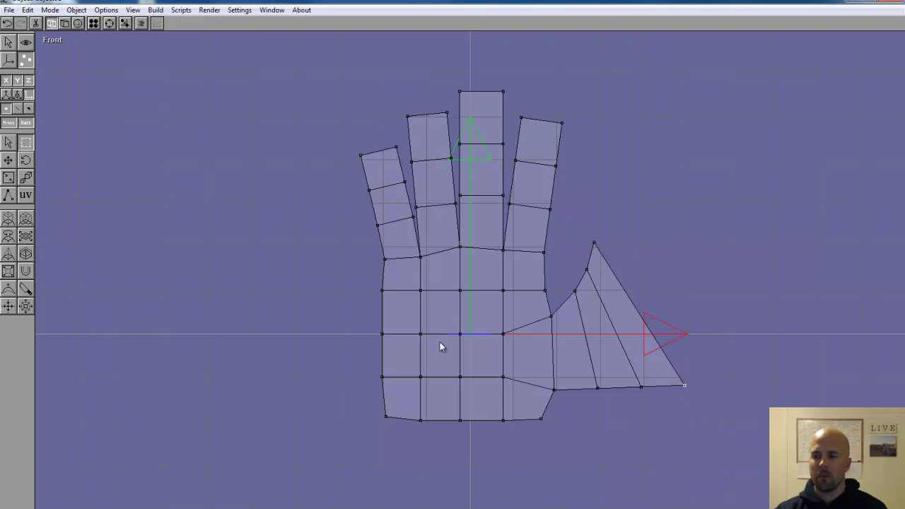
left_click(8, 162)
left_click_drag(648, 407, 609, 270)
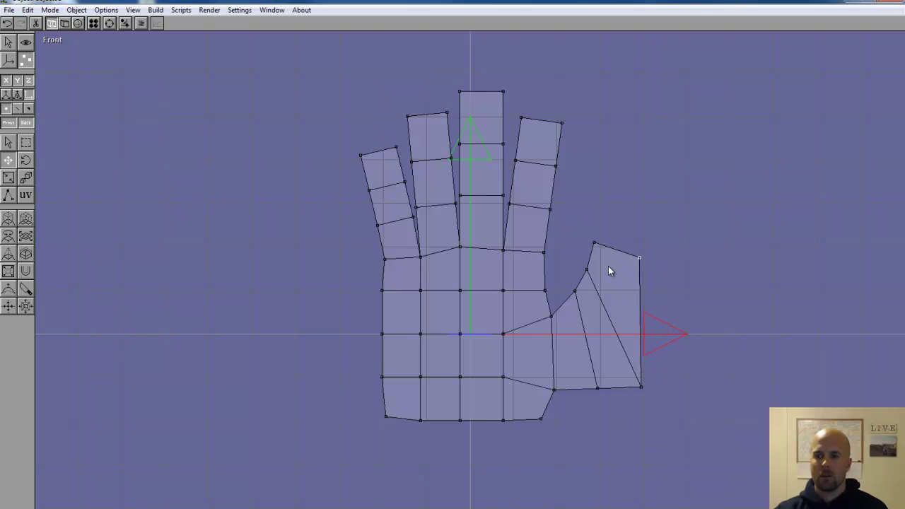
left_click(25, 143)
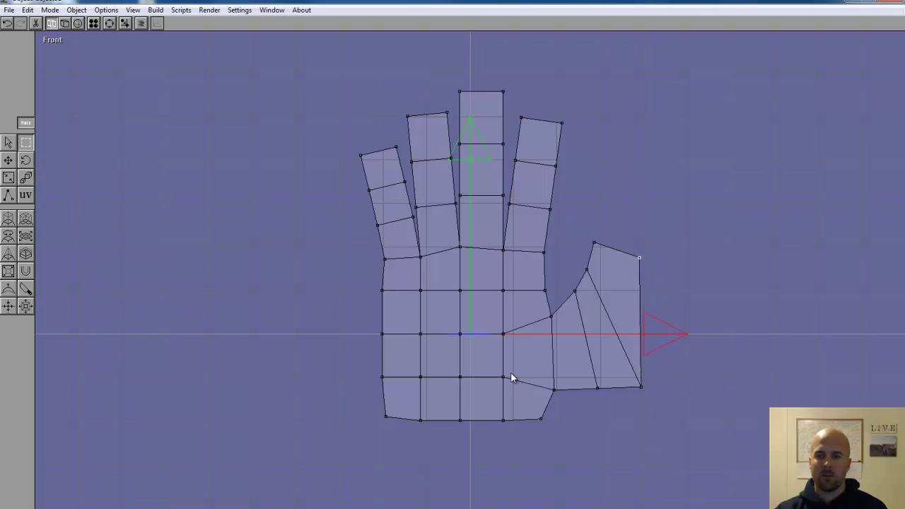
Raise the thumb's bottom vertex to taper it, then select the tip vertices for moving.
left_click_drag(619, 376, 623, 303)
left_click(9, 161)
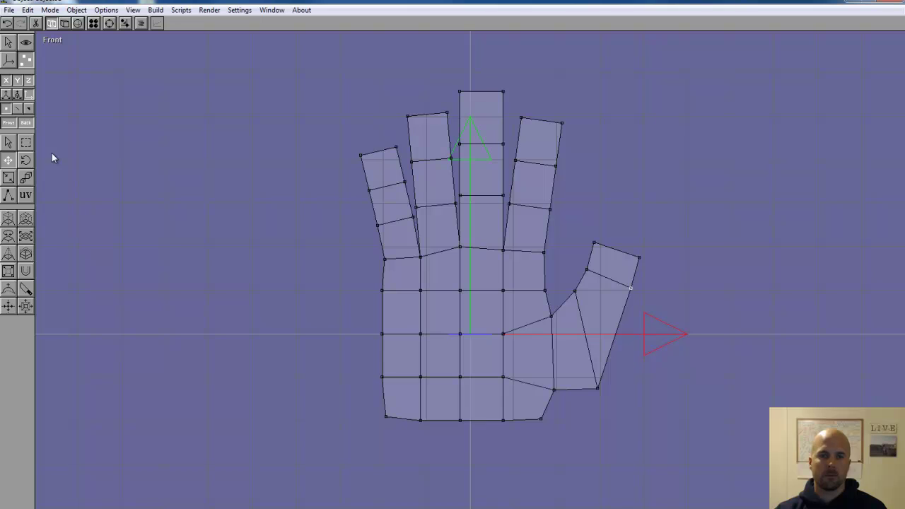
left_click(26, 143)
left_click_drag(607, 409, 580, 376)
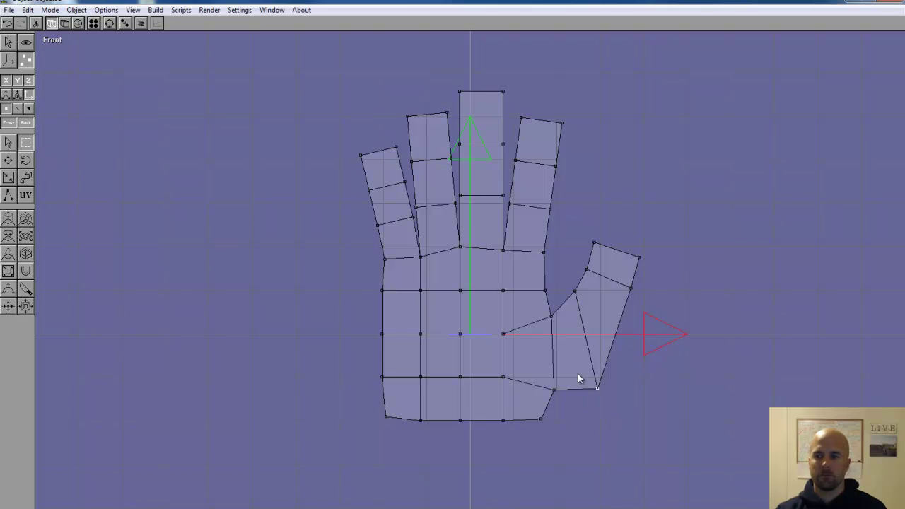
left_click(9, 161)
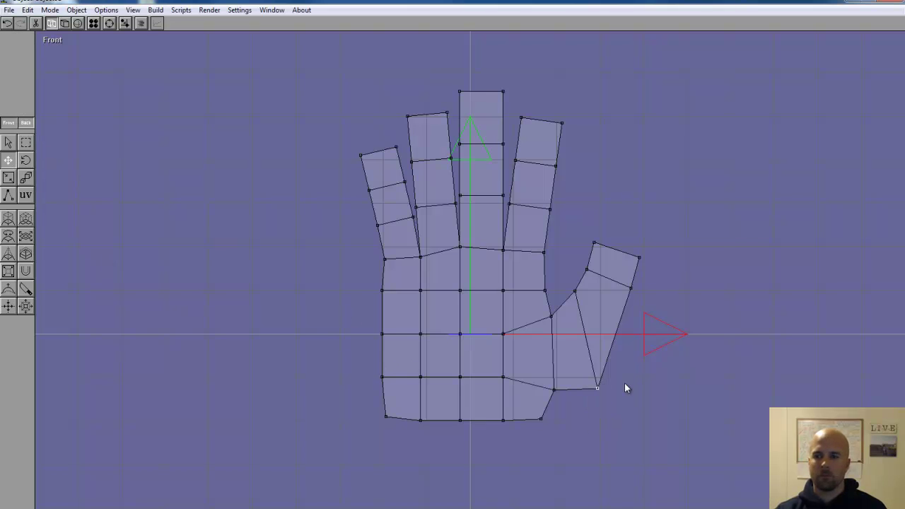
left_click_drag(605, 387, 602, 340)
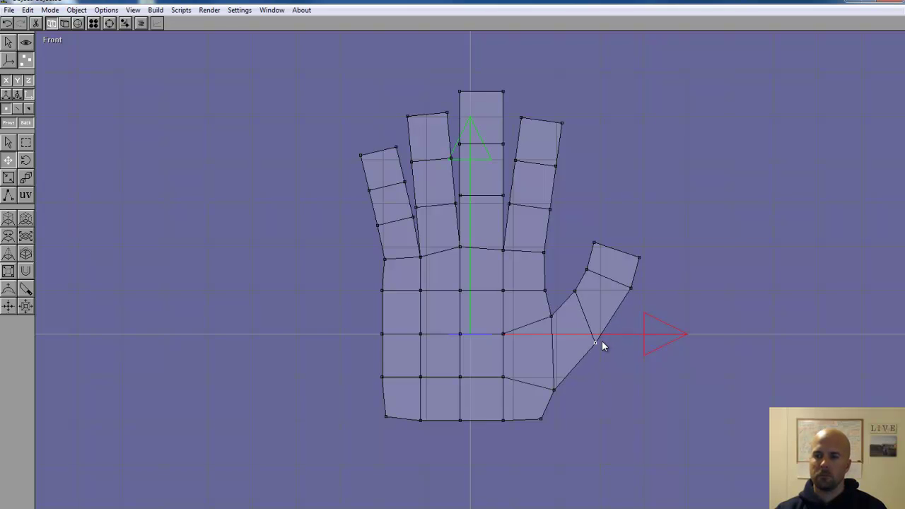
left_click(26, 143)
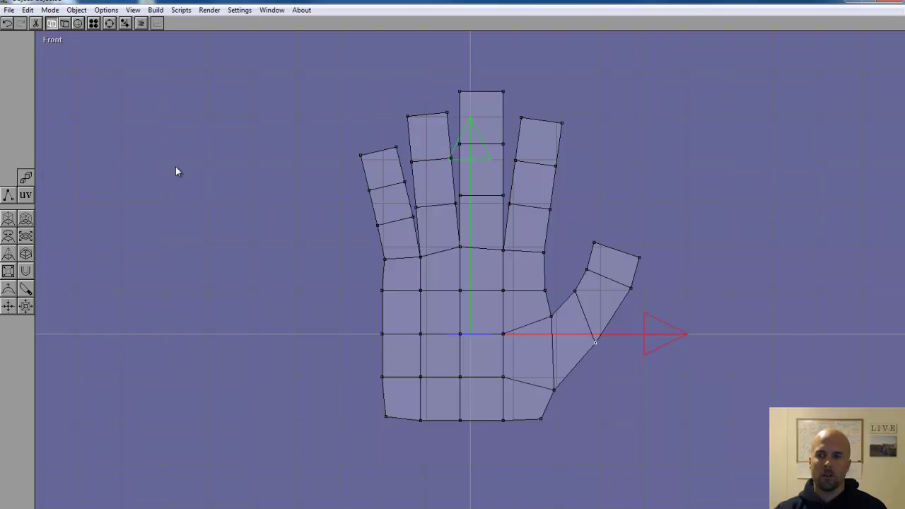
left_click_drag(657, 314, 606, 256)
left_click(9, 160)
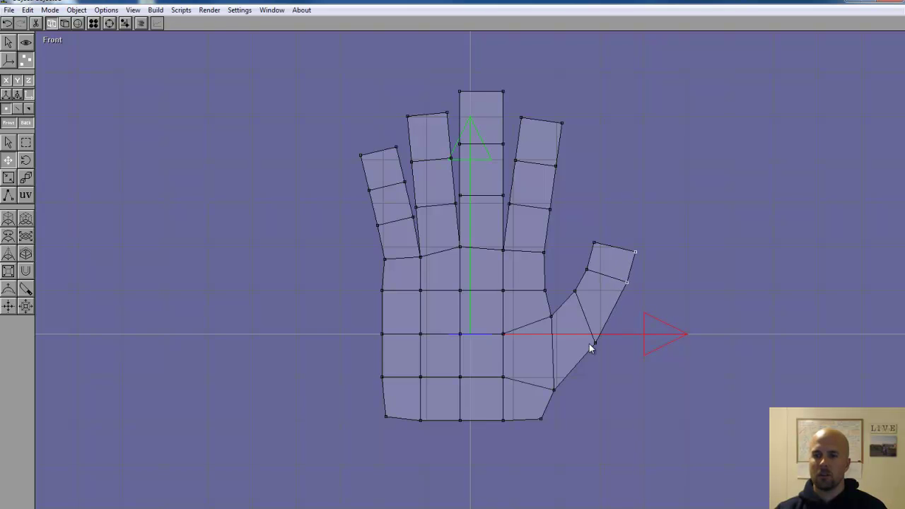
Show the hand shaded, orbit around it, then return to the Front view.
left_click(64, 23)
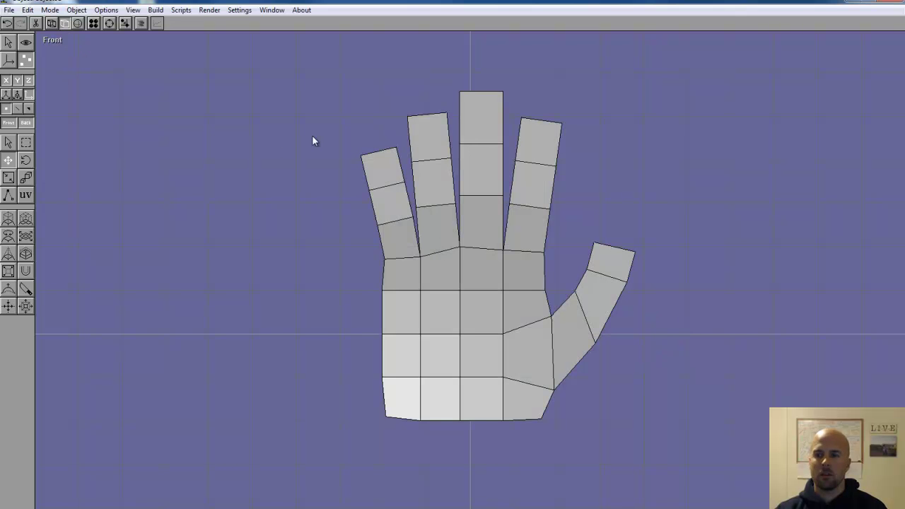
left_click(109, 24)
mouse_move(529, 223)
left_mouse_down()
mouse_move(485, 263)
mouse_move(452, 246)
mouse_move(509, 237)
mouse_move(521, 224)
mouse_move(552, 225)
mouse_move(544, 224)
left_mouse_up()
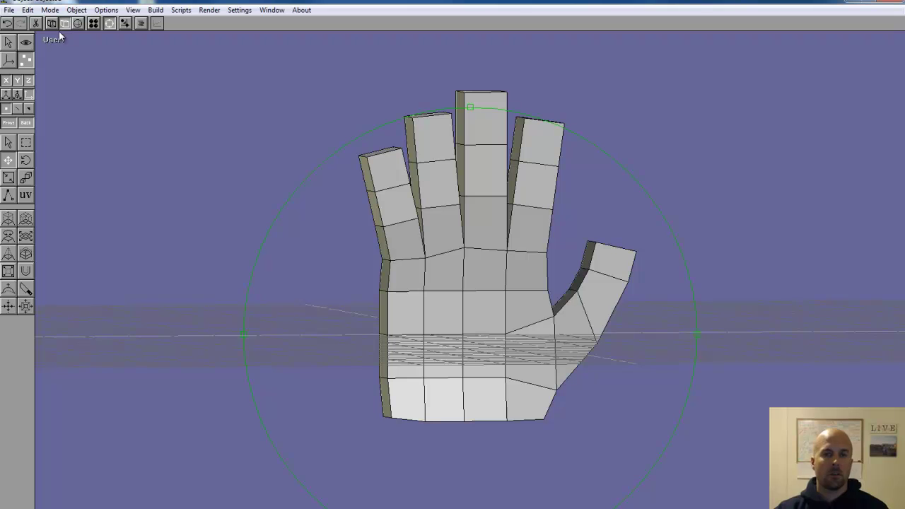
left_click(52, 40)
left_click(50, 63)
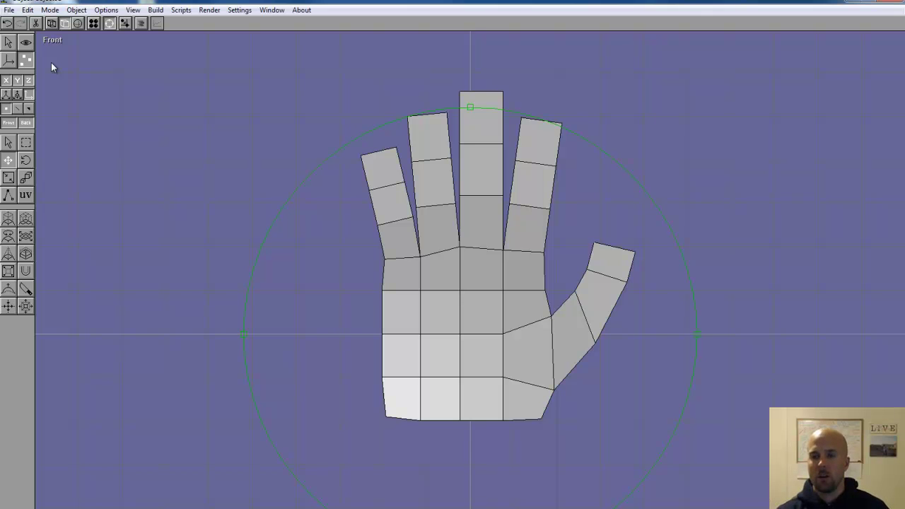
left_click(108, 24)
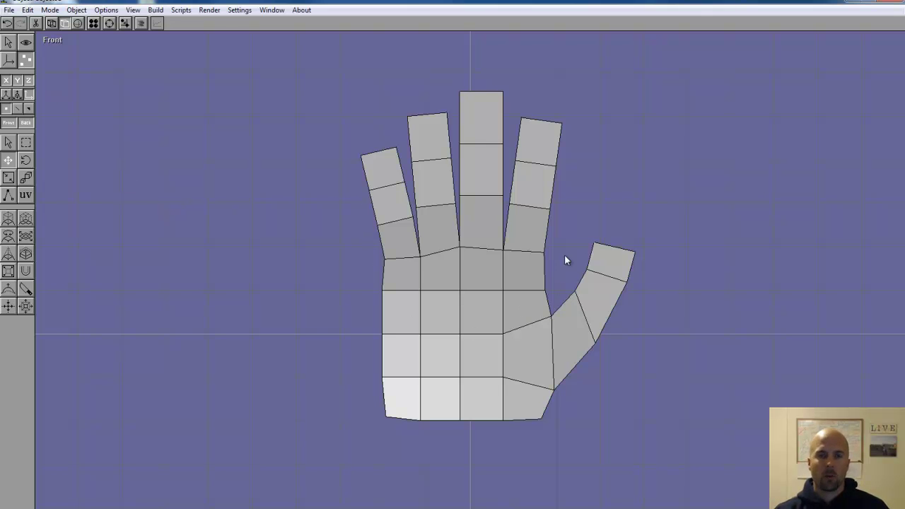
Select the hand in Object mode and set material01's colour to orange (RGB 218, 135, 68).
left_click(9, 43)
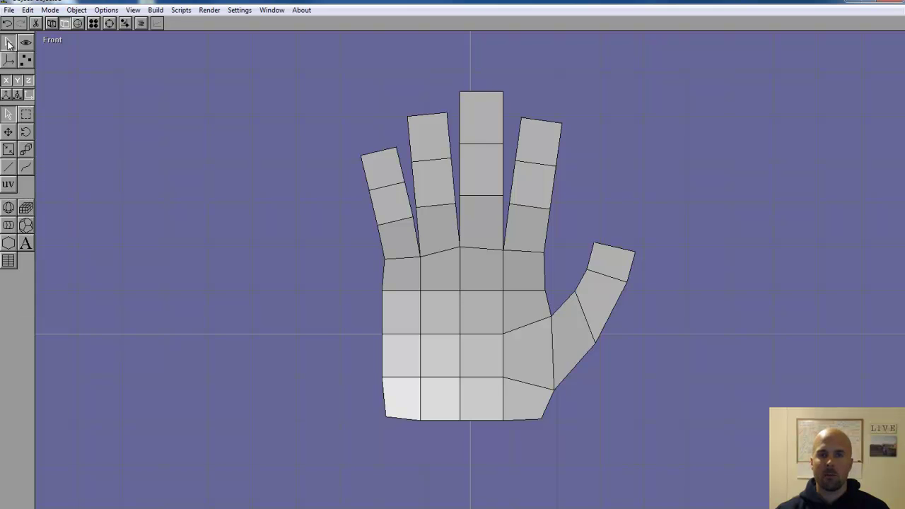
left_click(477, 290)
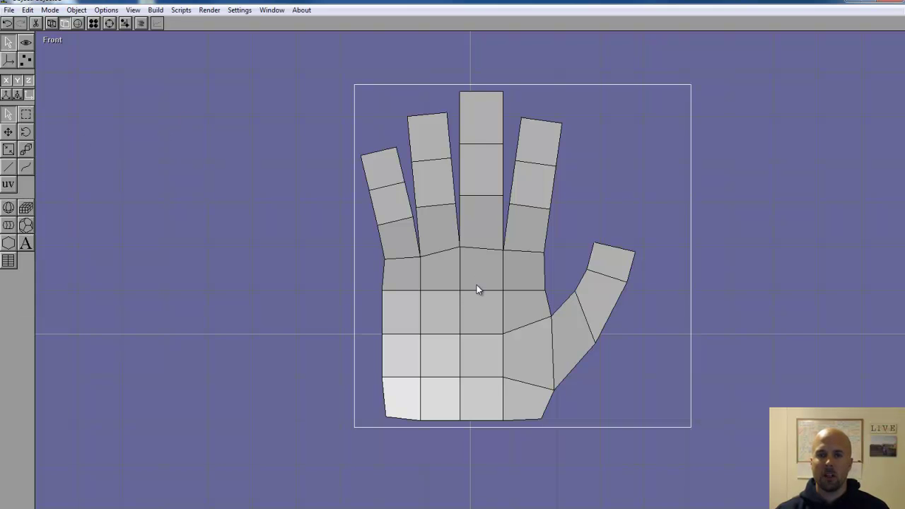
left_click(94, 23)
double_click(59, 77)
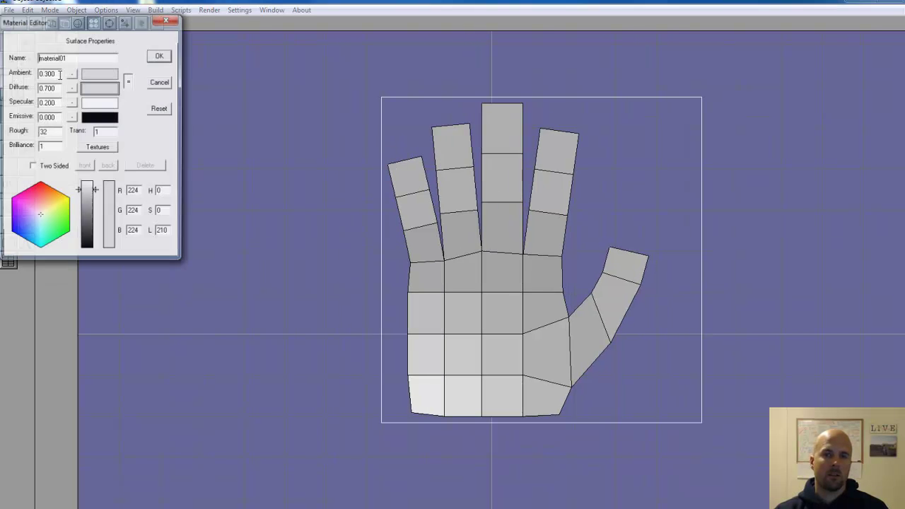
left_click(51, 202)
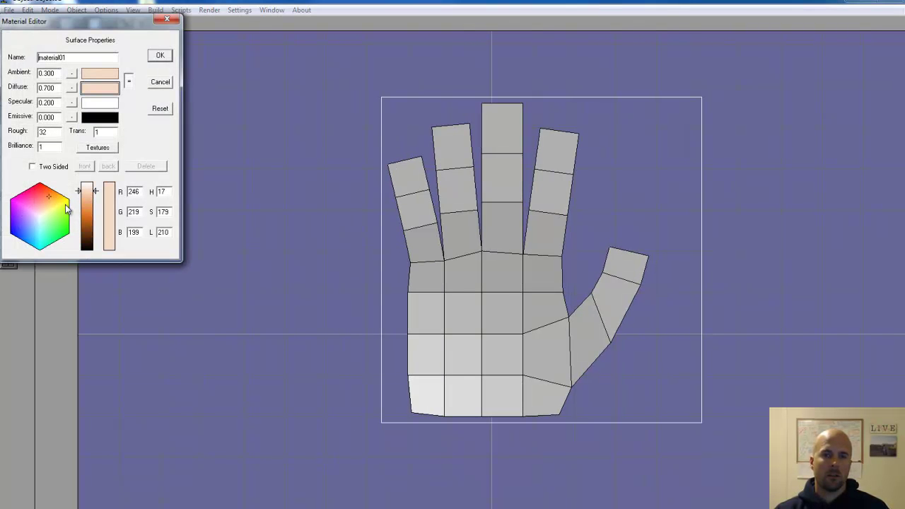
left_click(55, 196)
left_click(87, 218)
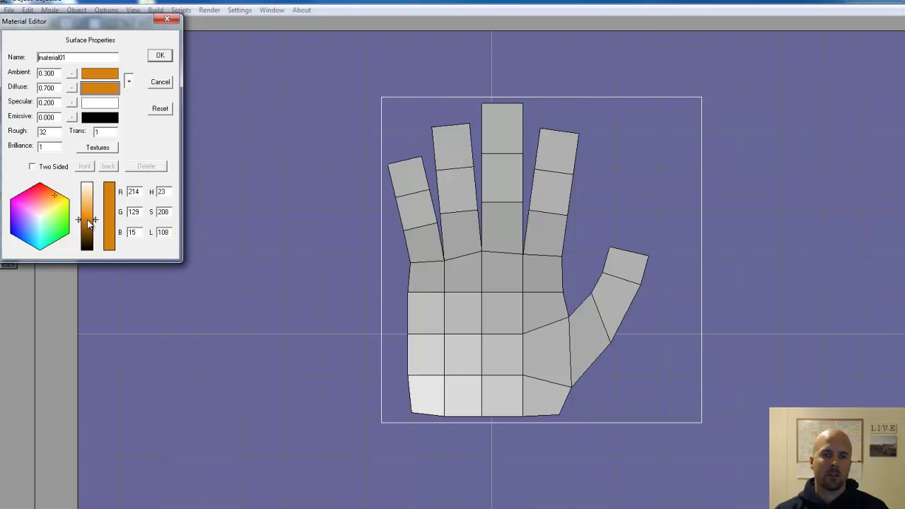
left_click(49, 198)
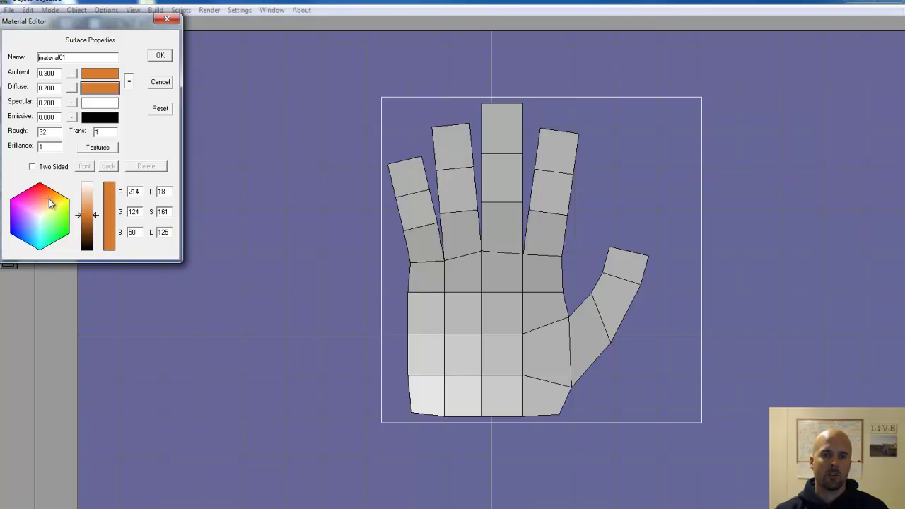
left_click(89, 211)
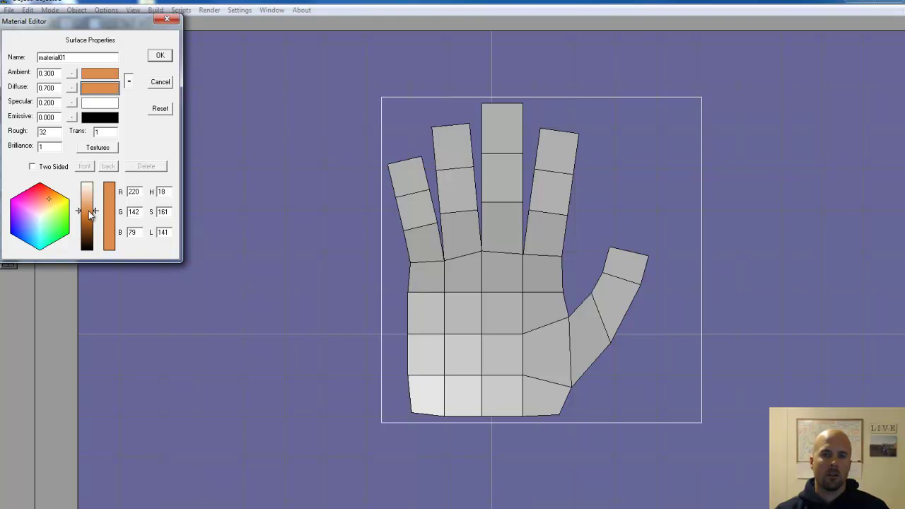
left_click(89, 212)
left_click(161, 58)
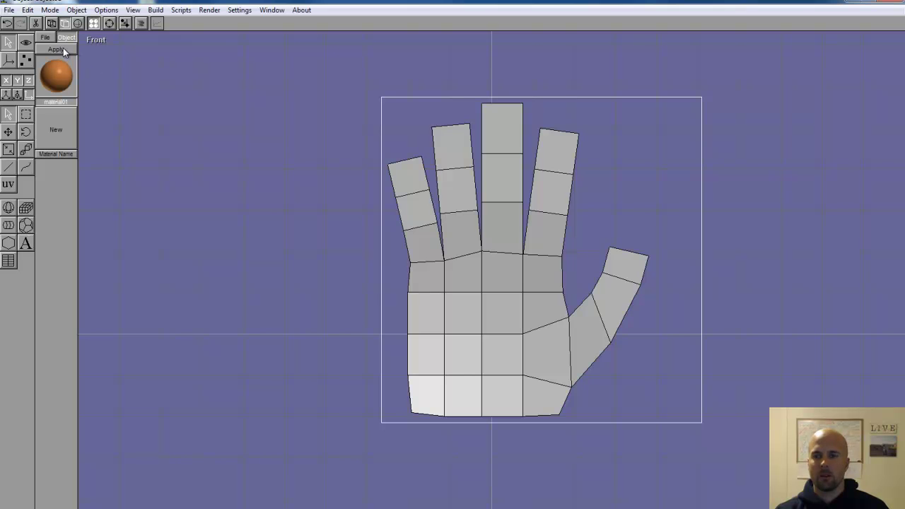
Apply orange material01 to the hand and orbit to view the result.
left_click(61, 50)
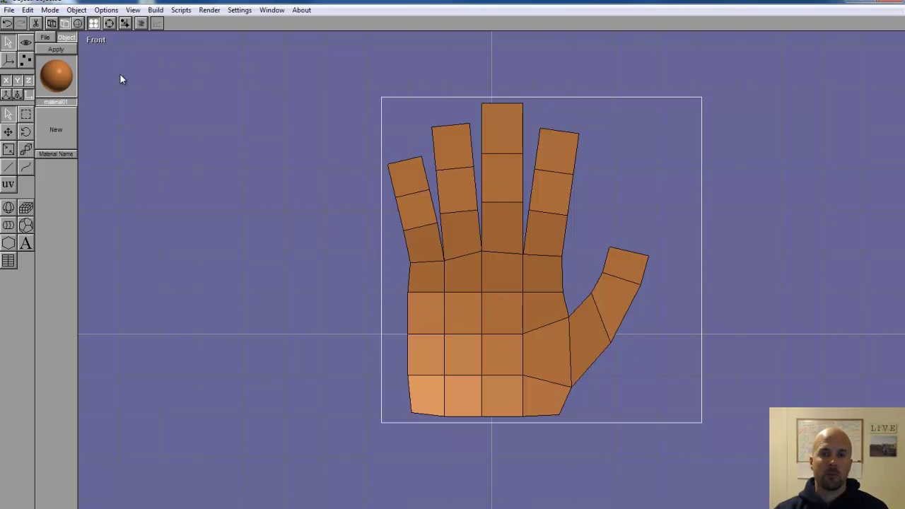
left_click(109, 23)
left_click_drag(529, 260, 495, 265)
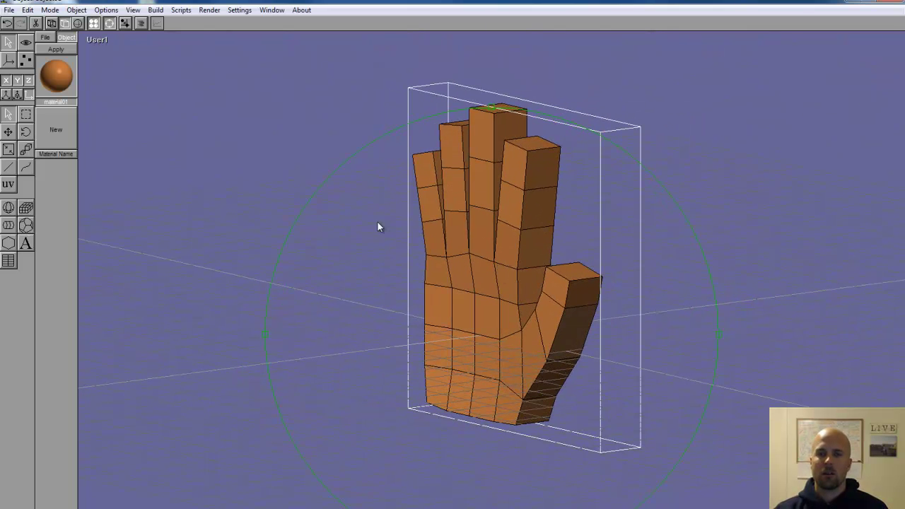
Switch to the Back view and select the fingertip faces in Point Edit mode.
left_click(110, 24)
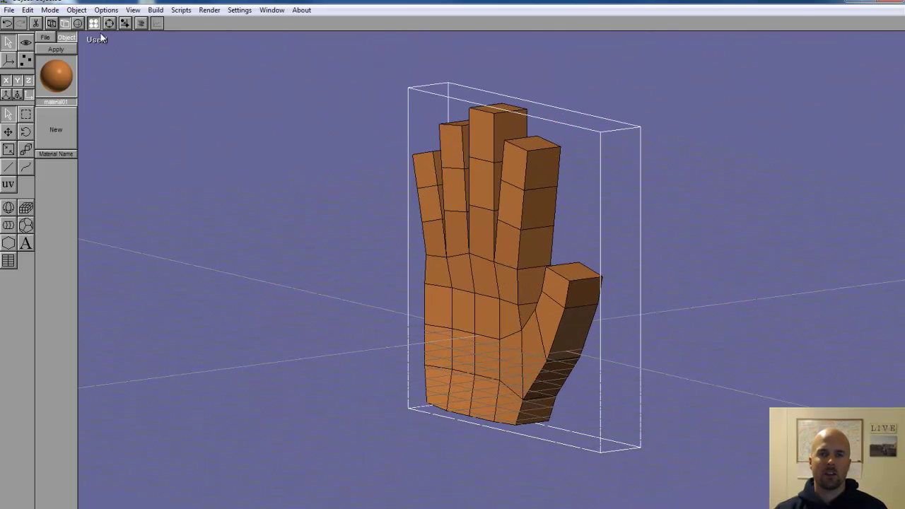
left_click(98, 40)
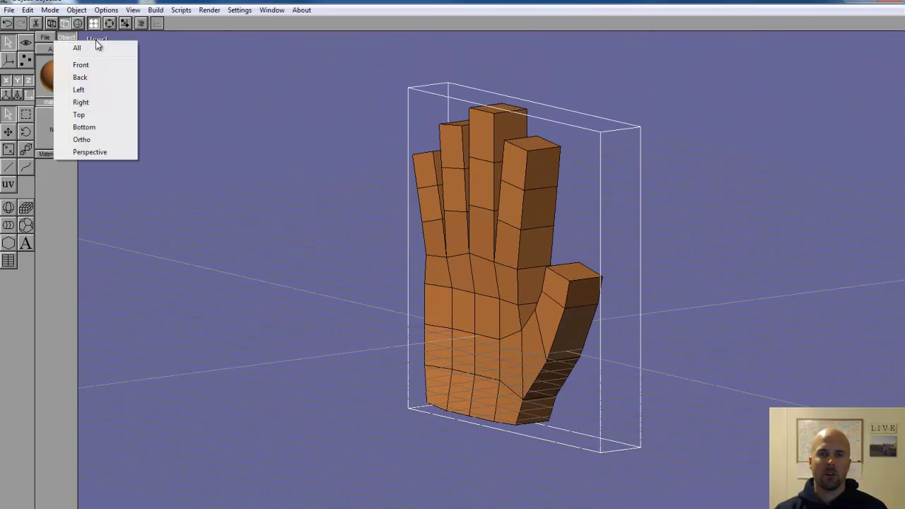
left_click(90, 78)
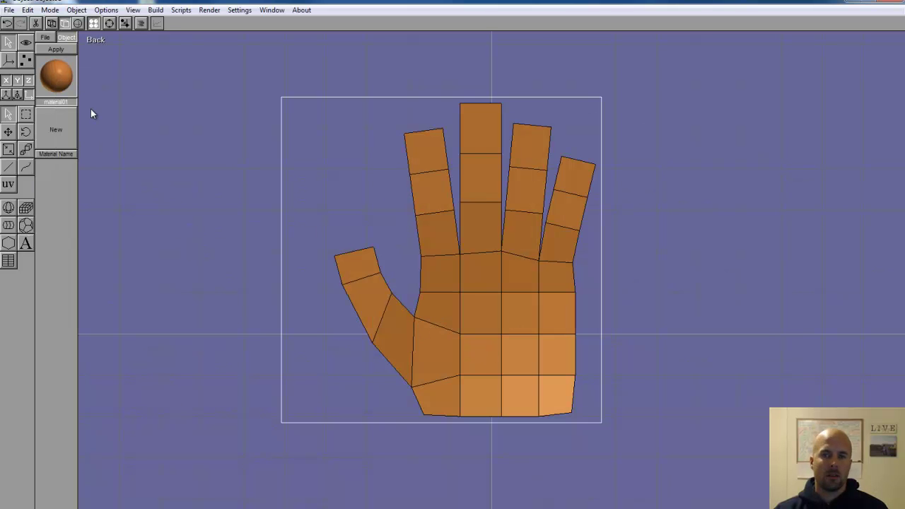
left_click(25, 61)
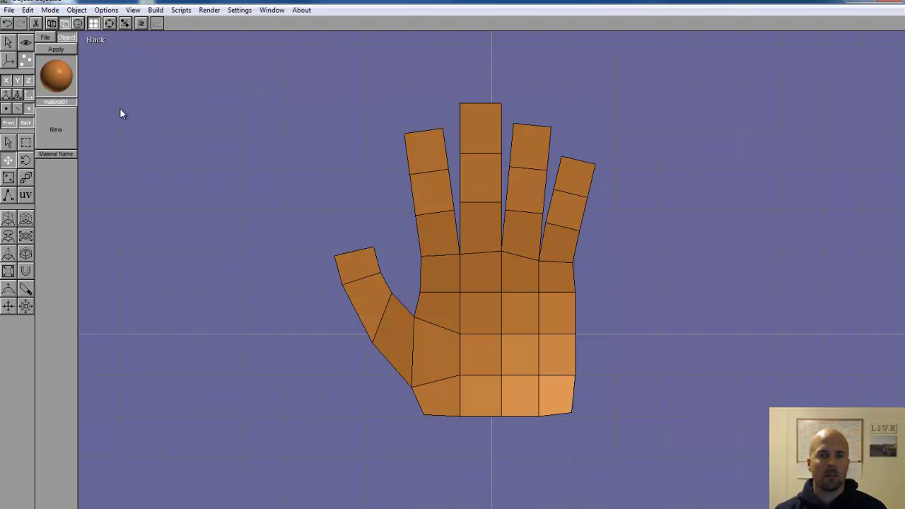
left_click(8, 143)
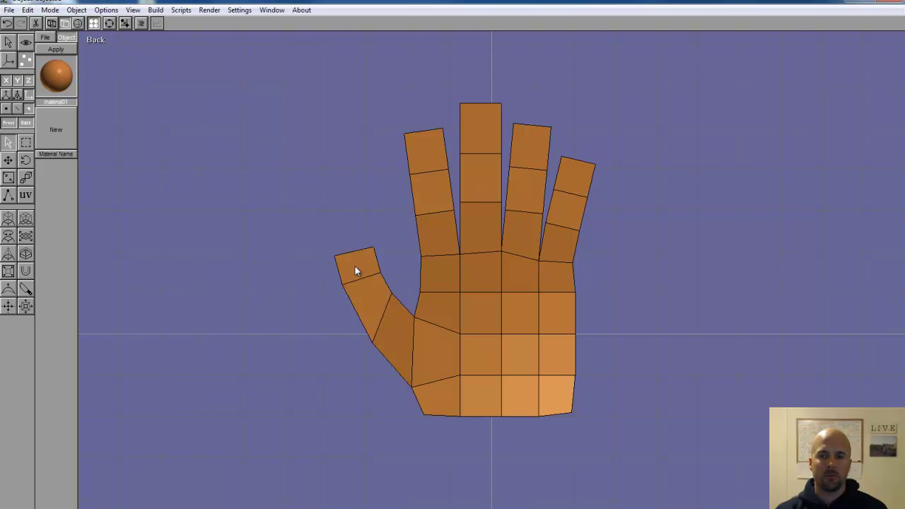
left_click(430, 150, "shift")
left_click(467, 137, "shift")
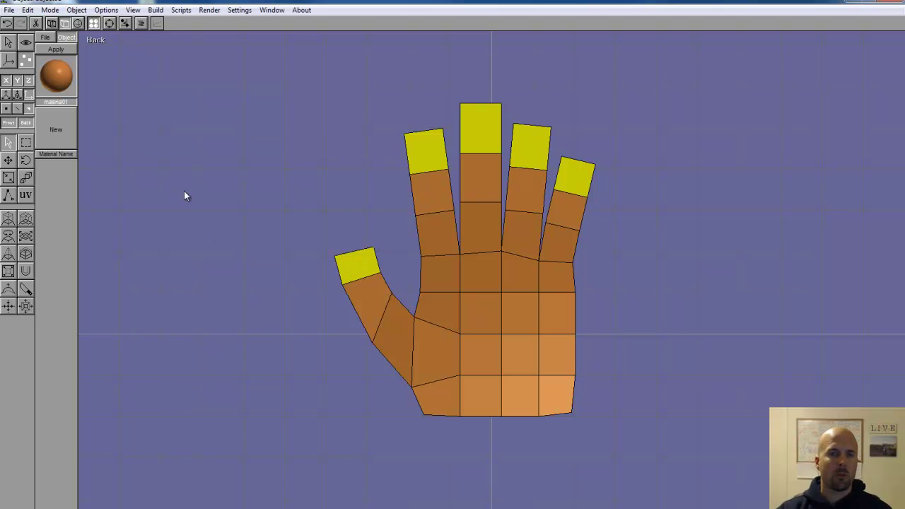
left_click(5, 110)
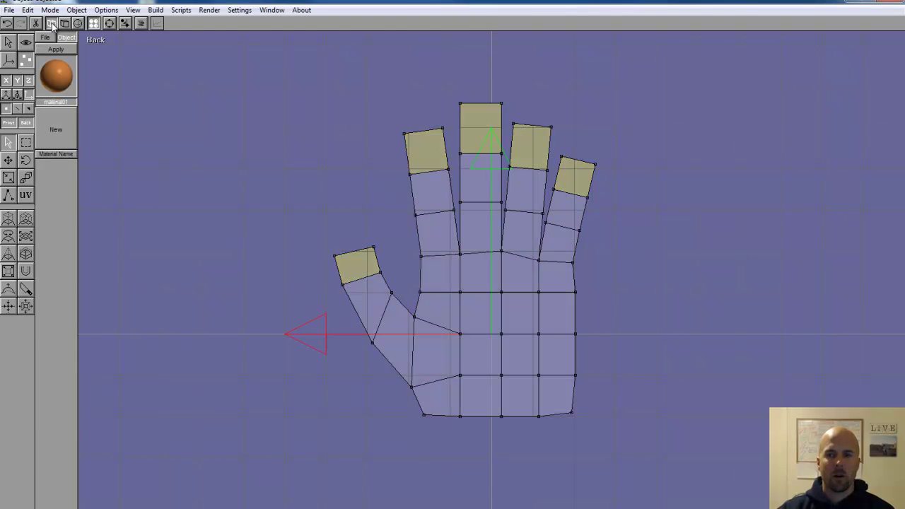
Lower the two thumb-tip edge vertices slightly to lengthen the tip, then restore solid shading.
left_click(51, 23)
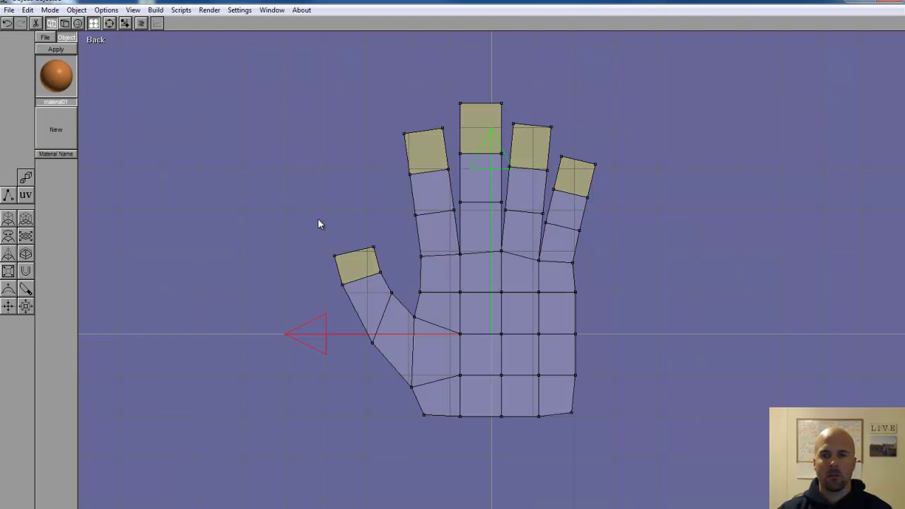
left_click(368, 273)
left_click(342, 284)
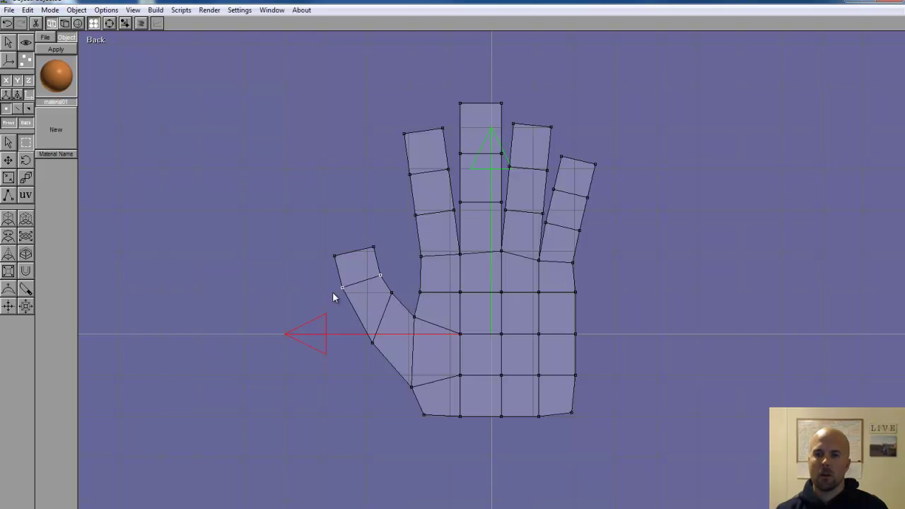
left_click_drag(333, 292, 333, 297)
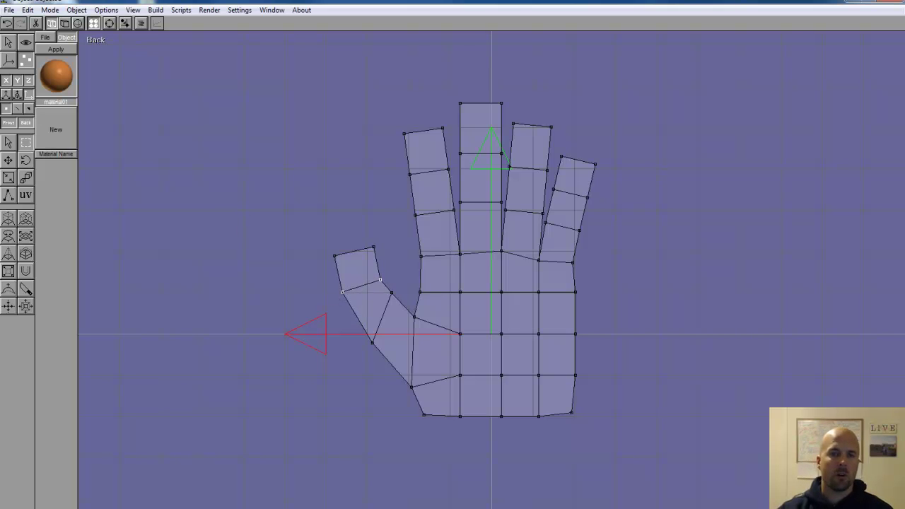
left_click(10, 142)
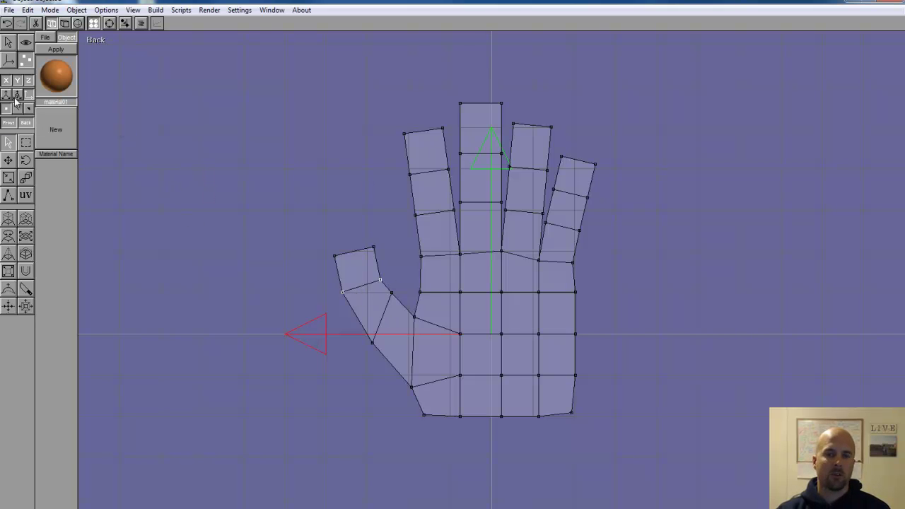
left_click(64, 24)
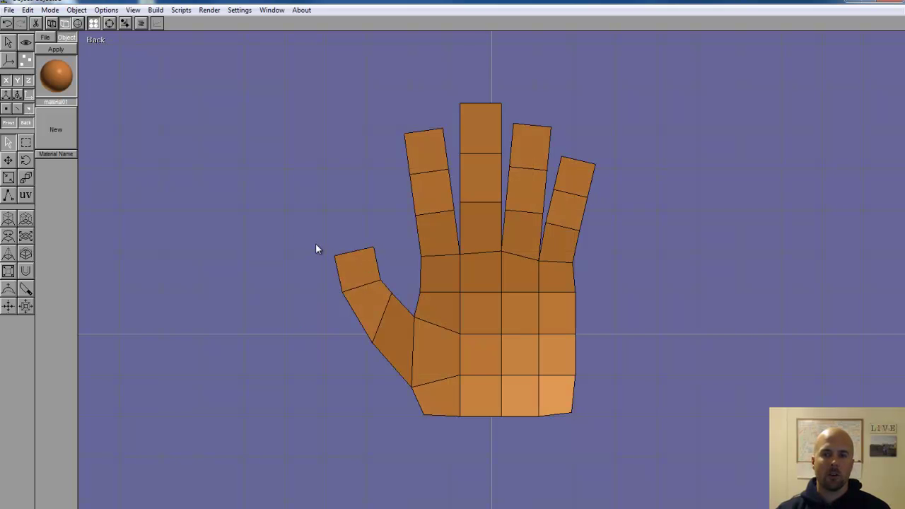
Select the fingertip faces and give them a new pale peach material02.
left_click(420, 163, "shift")
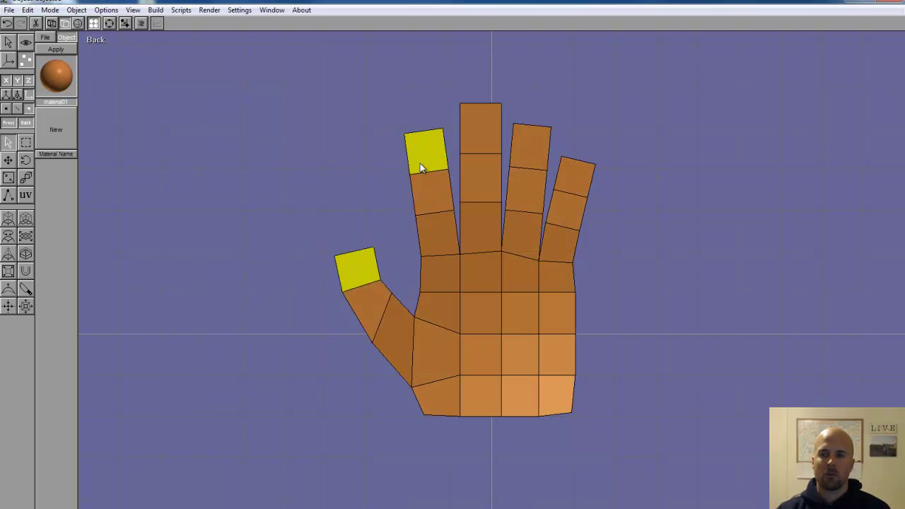
left_click(471, 136, "shift")
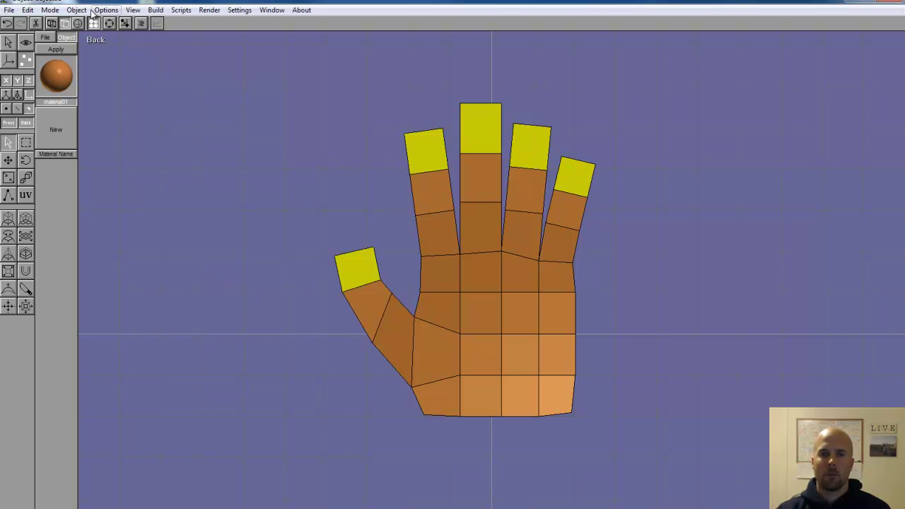
left_click(55, 126)
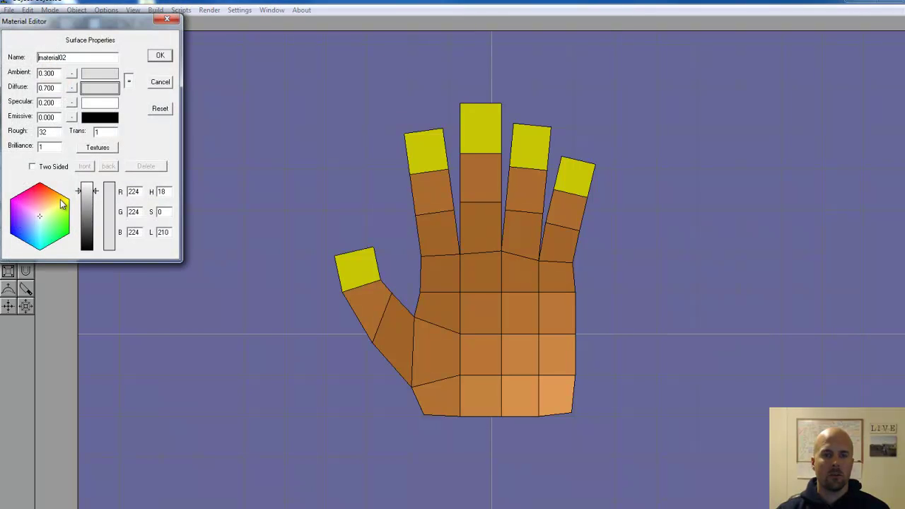
left_click(56, 193)
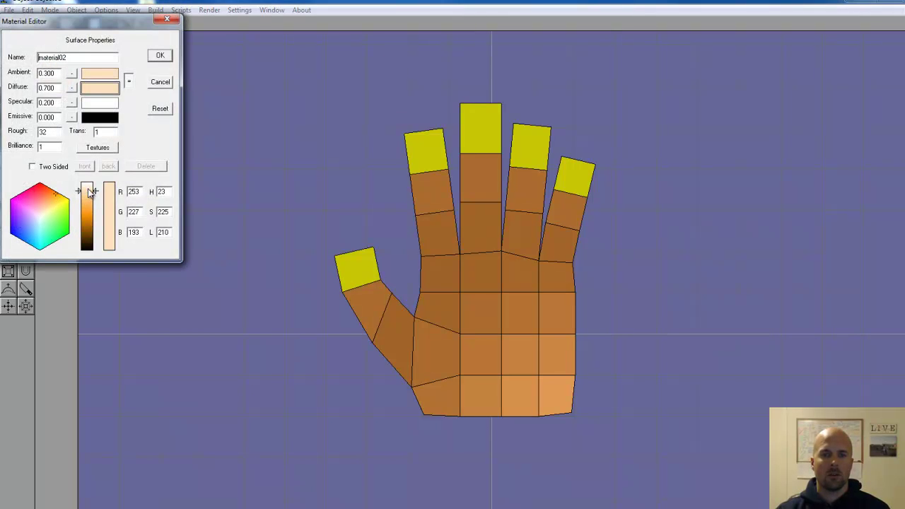
left_click(160, 57)
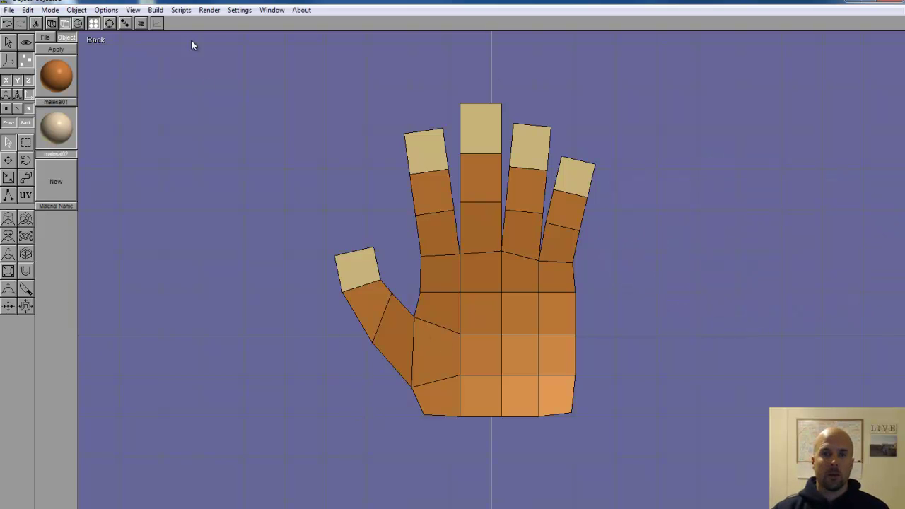
Select the hand in Object mode and run Build > Subdivide Faces on it twice.
left_click(161, 10)
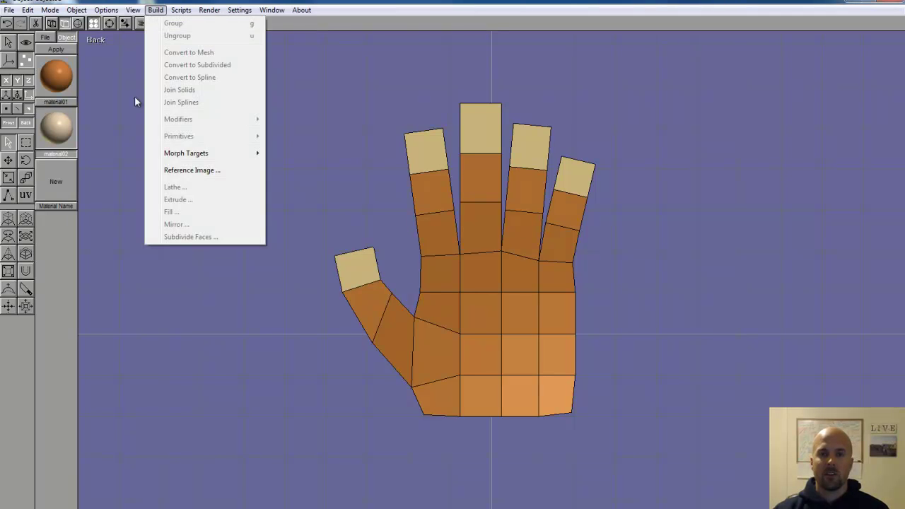
left_click(50, 9)
left_click(93, 22)
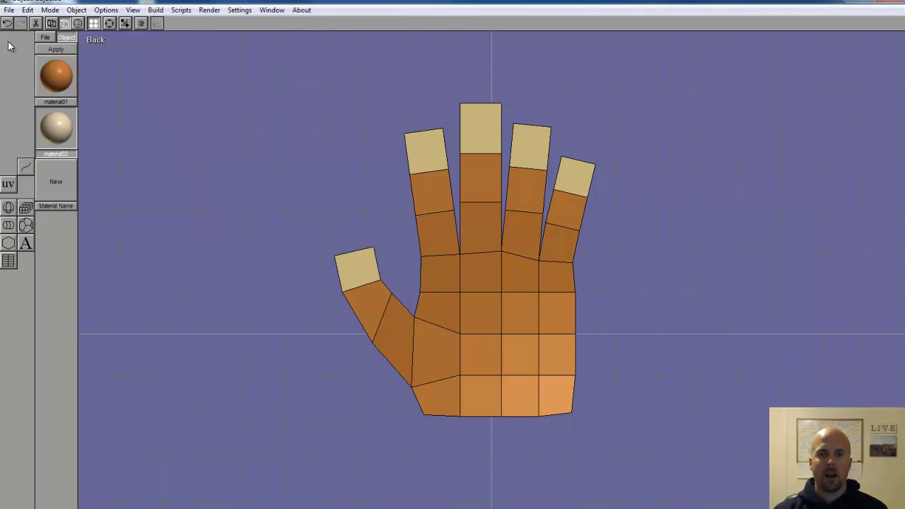
left_click(490, 233)
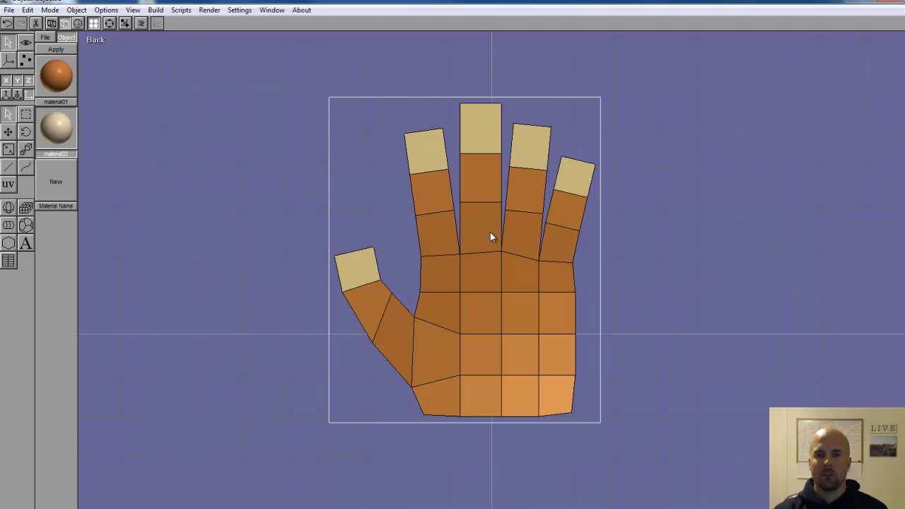
left_click(155, 10)
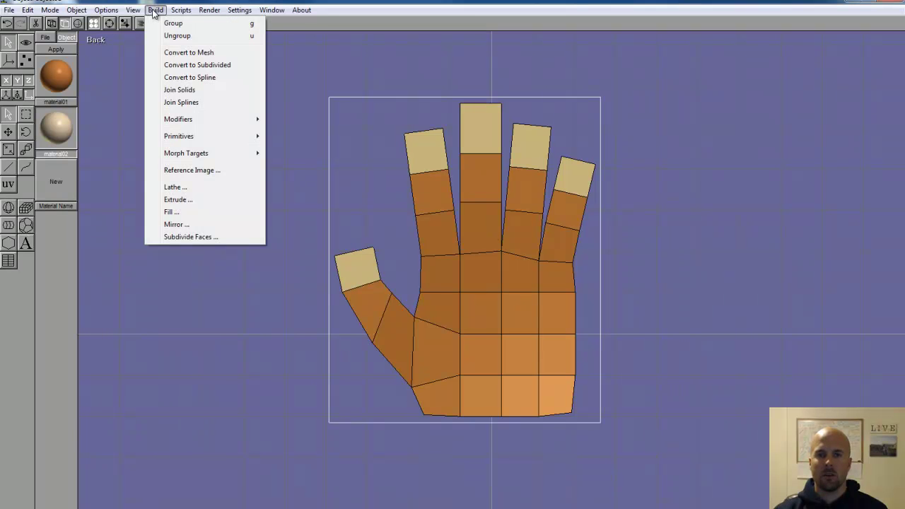
left_click(197, 239)
left_click(130, 58)
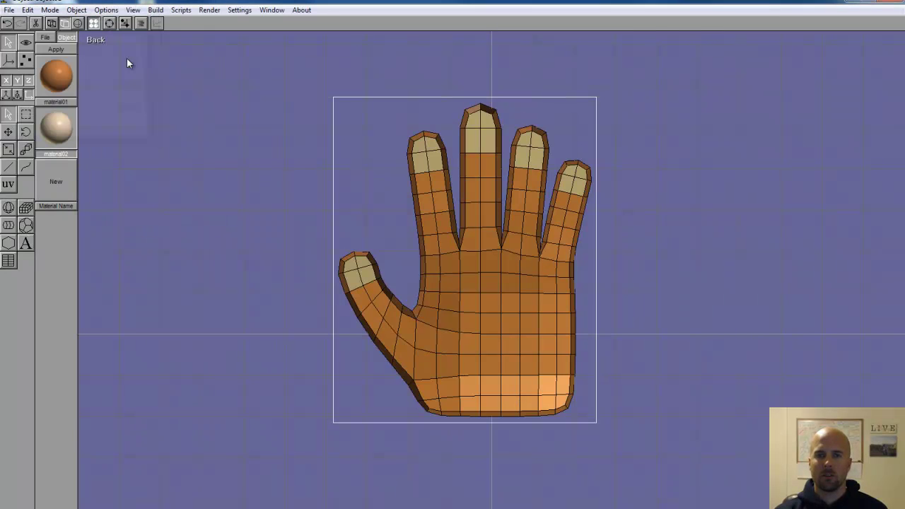
left_click(157, 10)
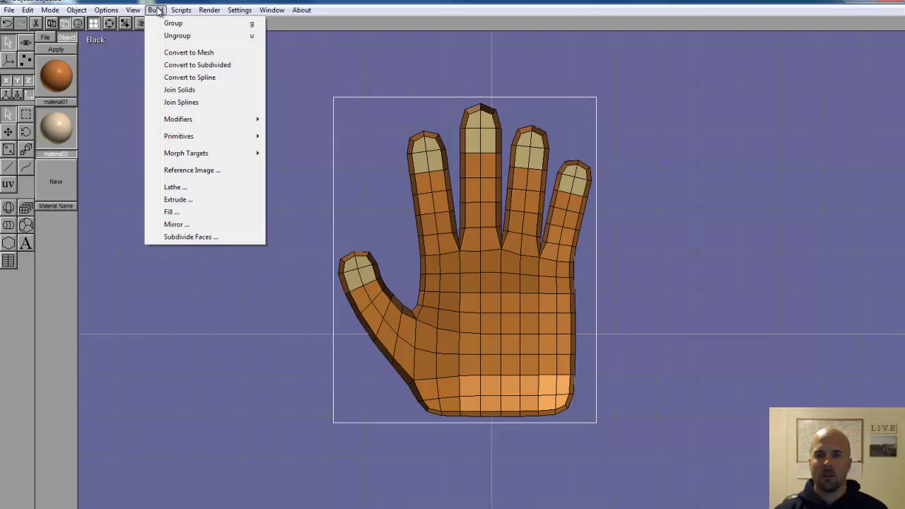
left_click(206, 238)
left_click(136, 58)
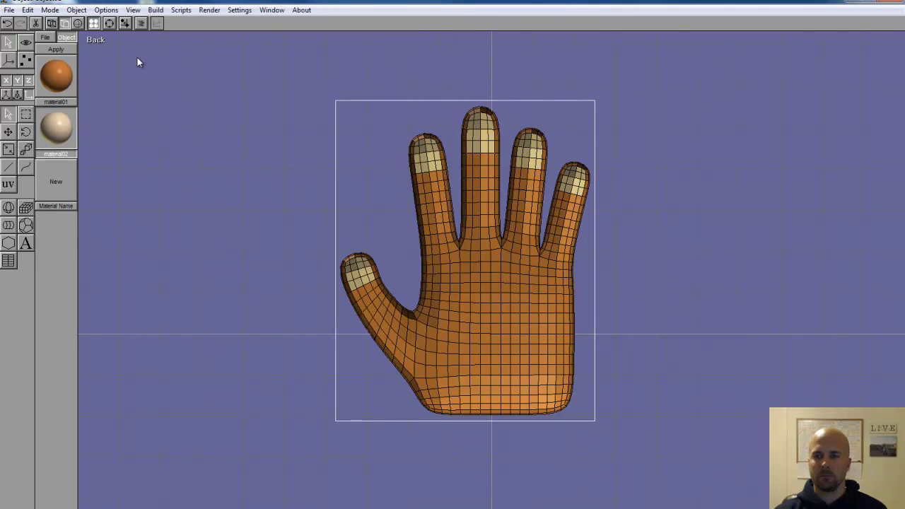
Hide the mesh lines for smooth shading and orbit to view the rounded hand.
left_click(79, 23)
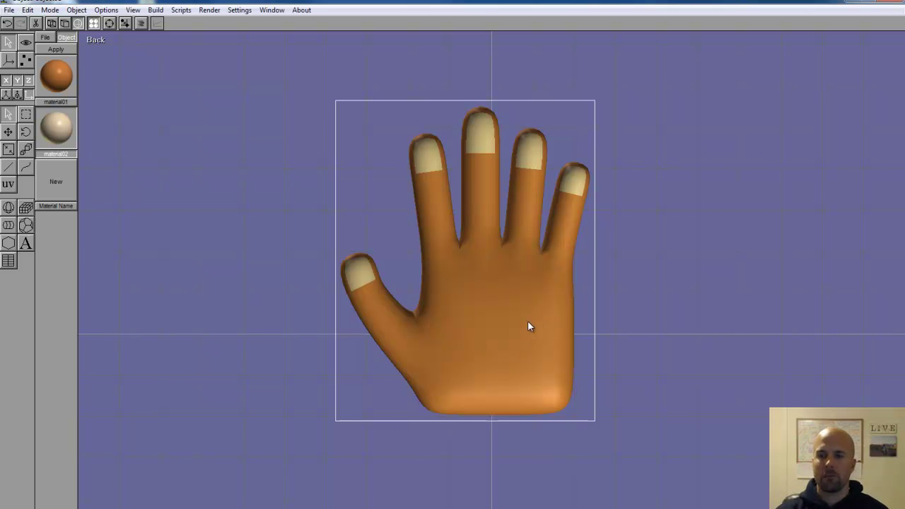
left_click(108, 23)
mouse_move(542, 303)
left_mouse_down()
mouse_move(446, 306)
mouse_move(456, 273)
mouse_move(474, 299)
mouse_move(527, 313)
mouse_move(574, 307)
mouse_move(500, 257)
mouse_move(543, 295)
mouse_move(535, 293)
left_mouse_up()
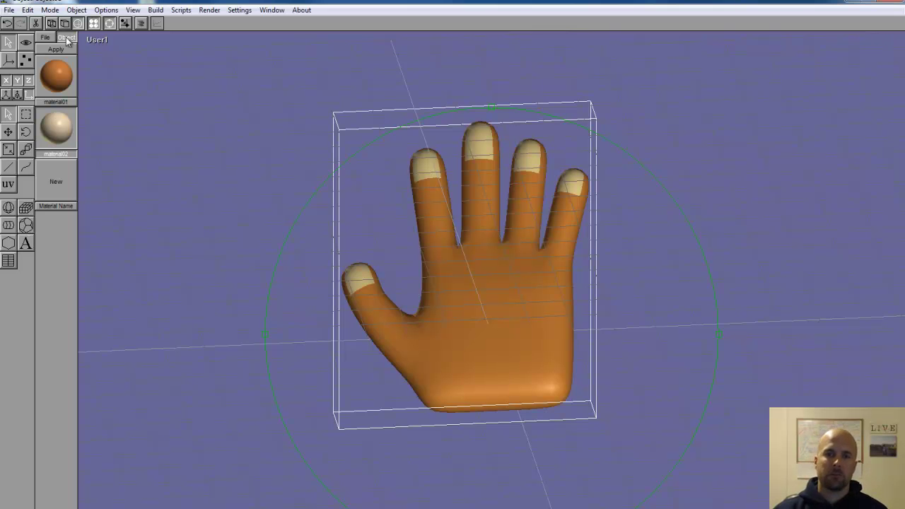
In the front view, place a bend deformation lattice over the hand's index finger.
left_click(97, 39)
left_click(97, 64)
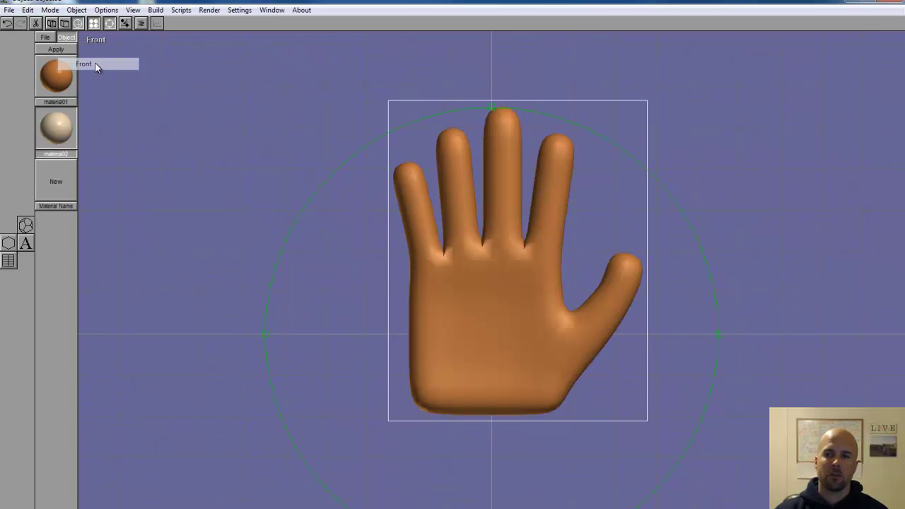
left_click(109, 25)
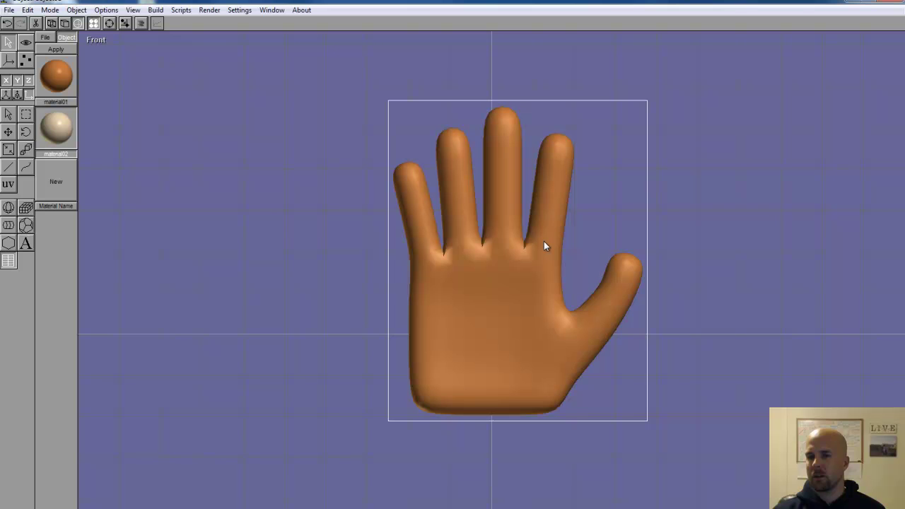
left_click_drag(553, 186, 559, 133)
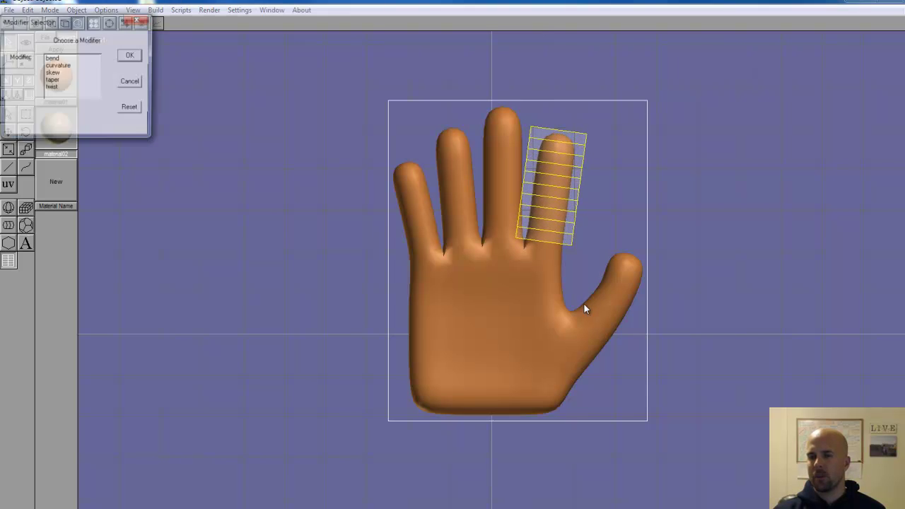
left_click(61, 59)
left_click(130, 56)
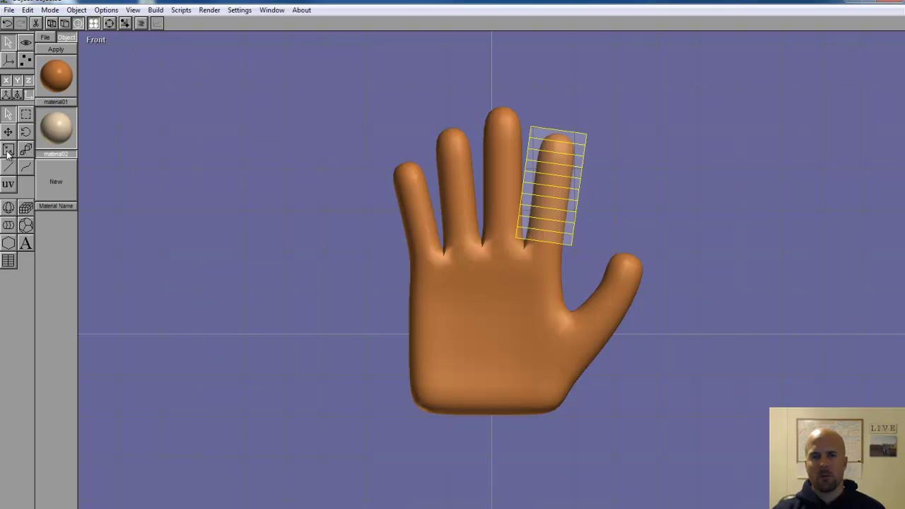
Try a 90-degree bend angle on the finger, then undo it.
double_click(530, 196)
left_click_drag(69, 129, 34, 133)
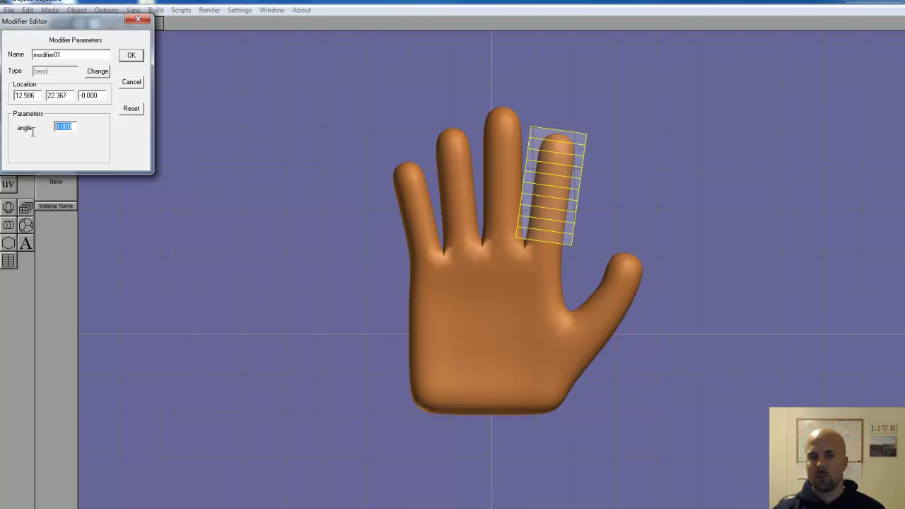
type("90")
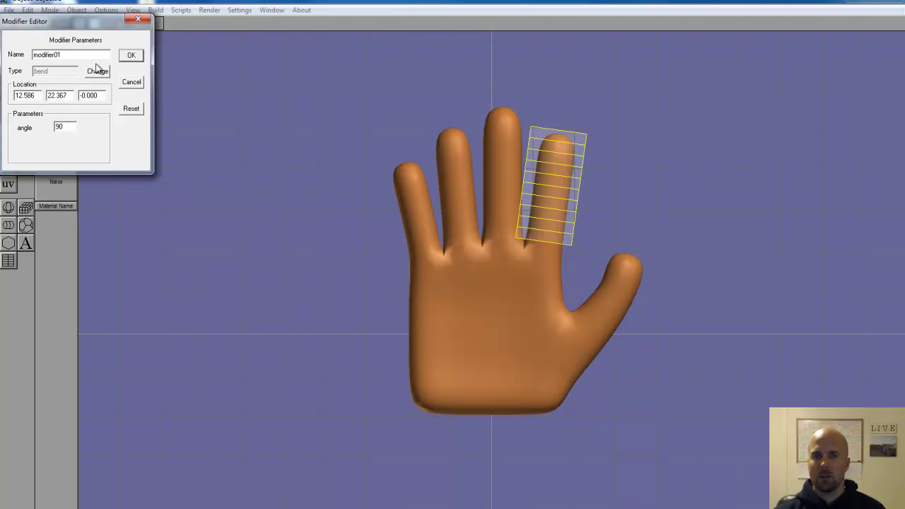
left_click(130, 56)
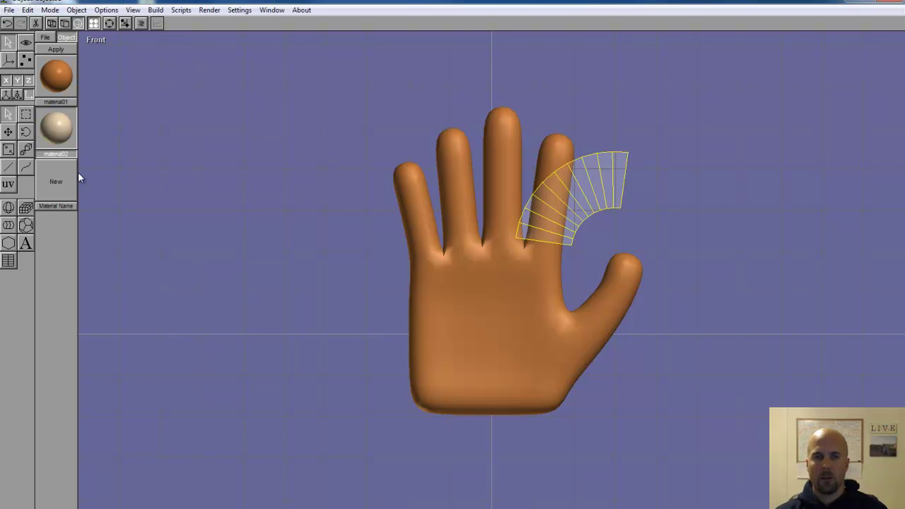
left_click(6, 23)
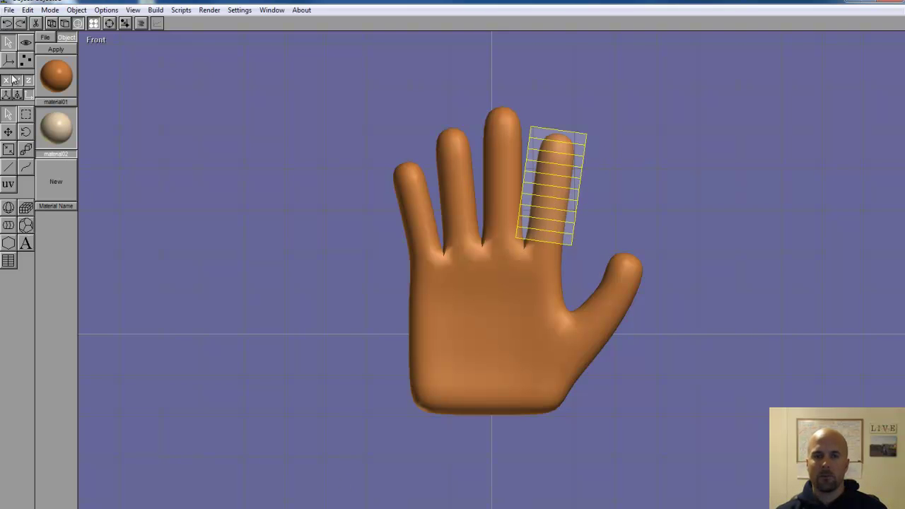
Rotate the lattice to match the index finger's tilt in the front and top views.
left_click(26, 133)
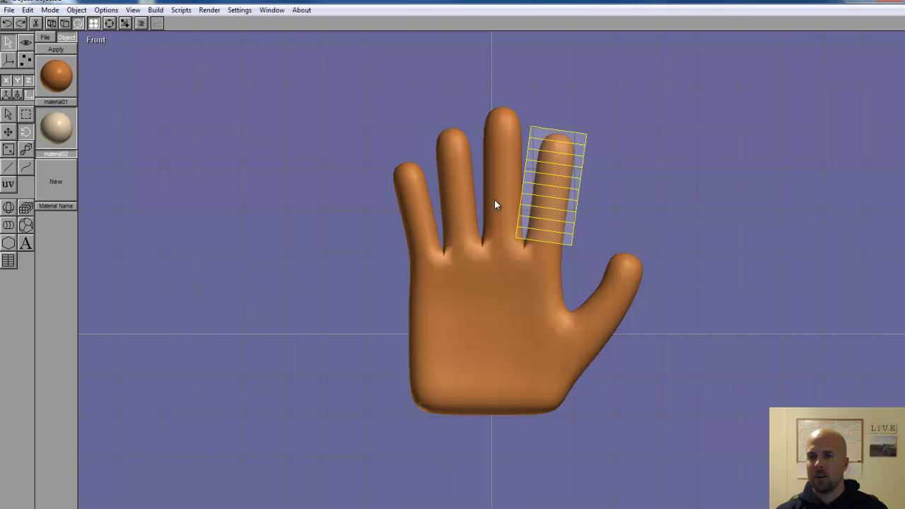
left_click_drag(503, 194, 590, 206)
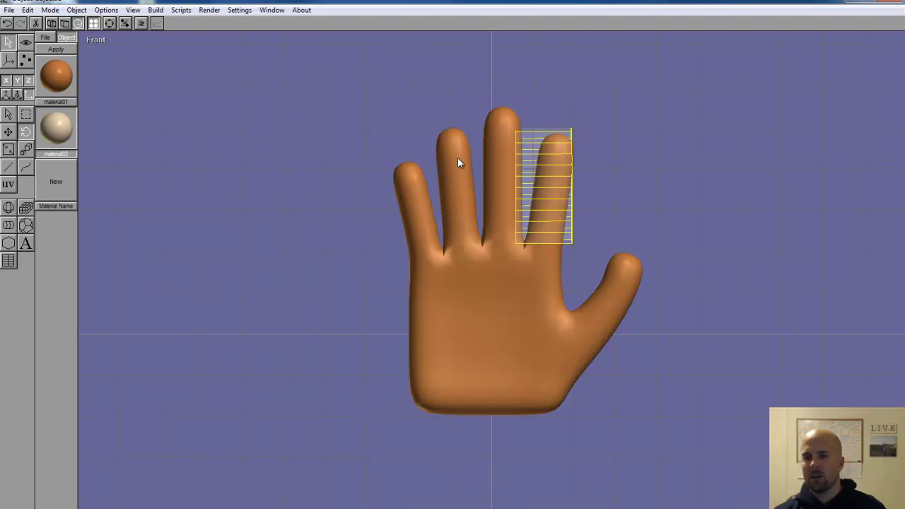
left_click(106, 42)
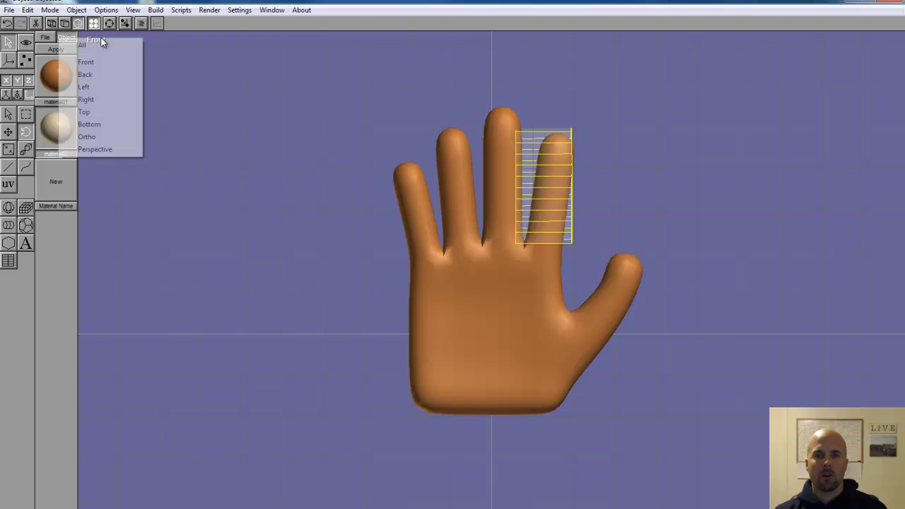
left_click(83, 112)
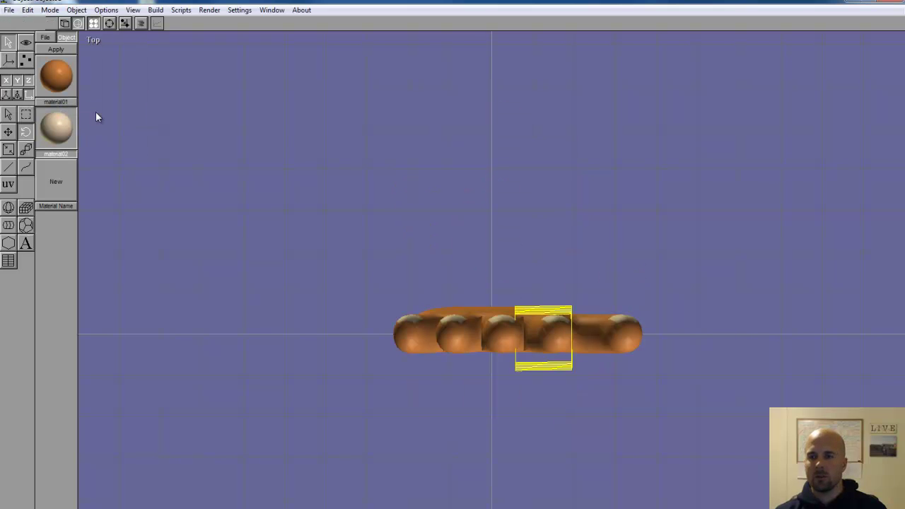
left_click_drag(544, 323, 556, 313)
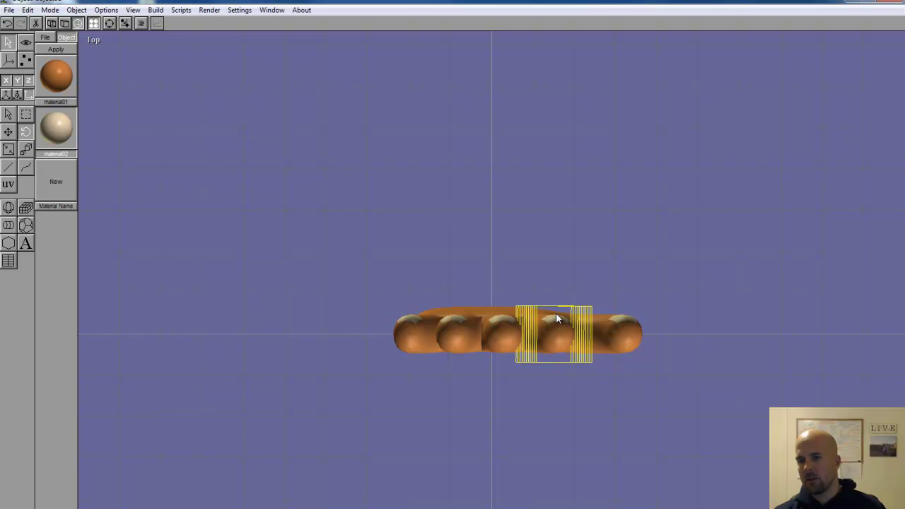
left_click(94, 40)
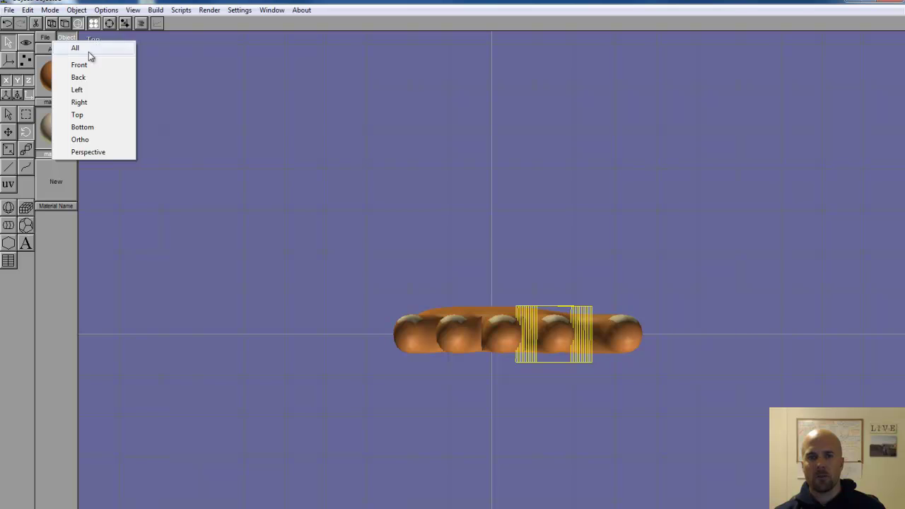
left_click(86, 63)
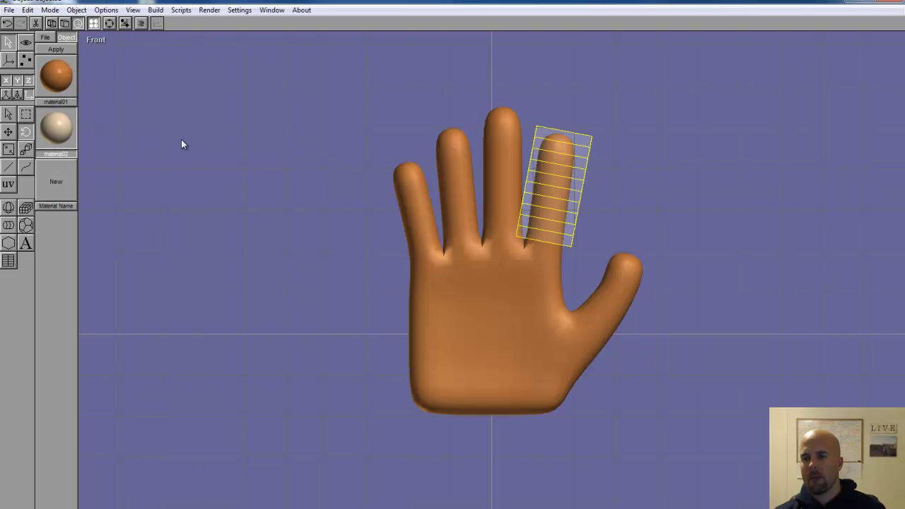
Reselect the lattice, narrow it to the finger's width and shift it slightly up the finger.
left_click(92, 41)
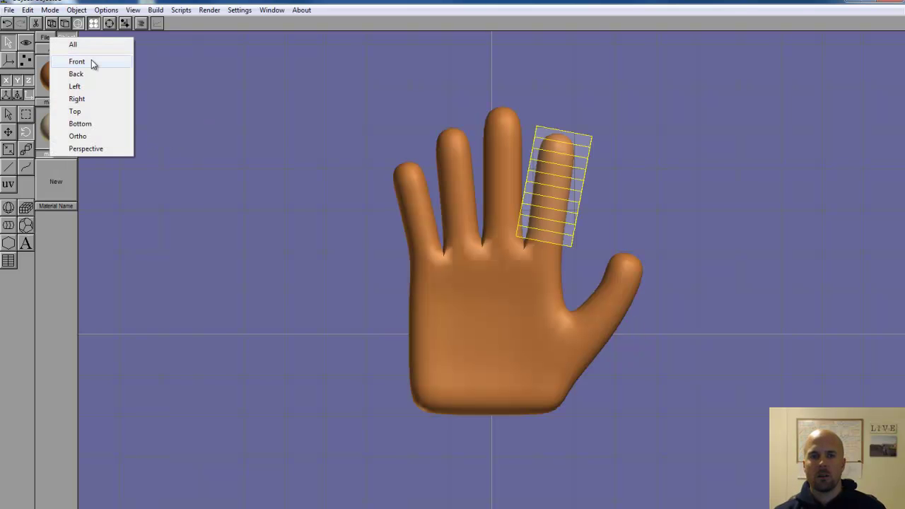
left_click(85, 111)
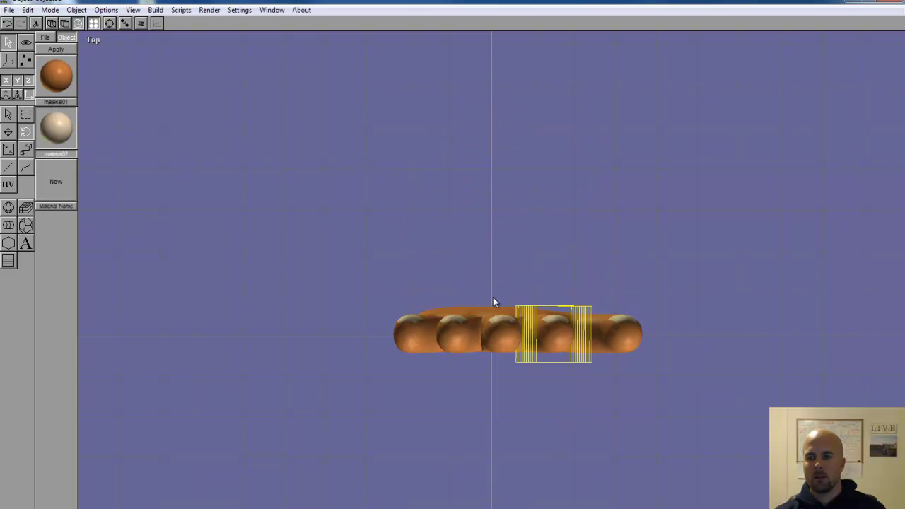
left_click(549, 326)
left_click(548, 327)
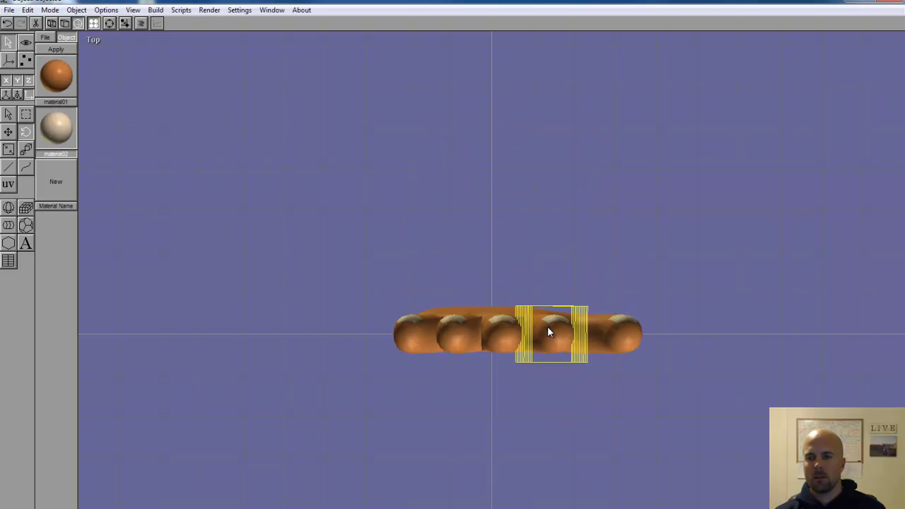
left_click(92, 40)
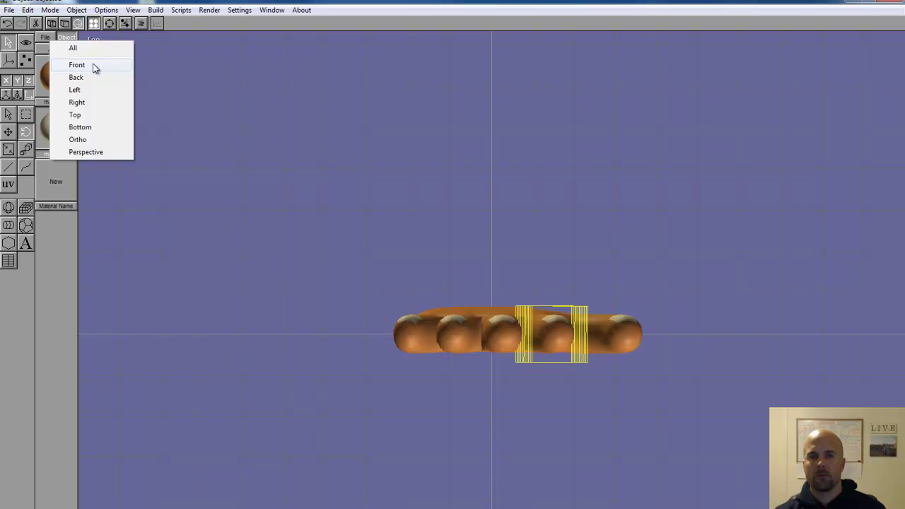
left_click(93, 64)
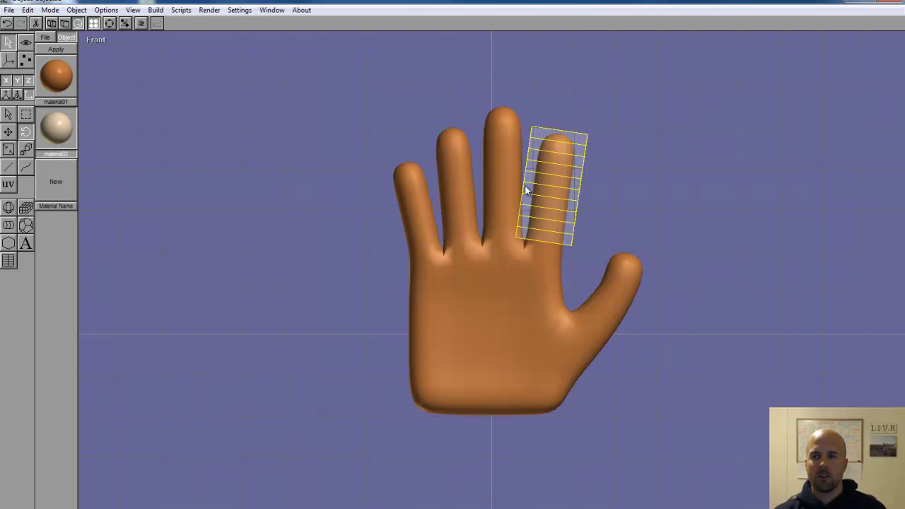
left_click(8, 149)
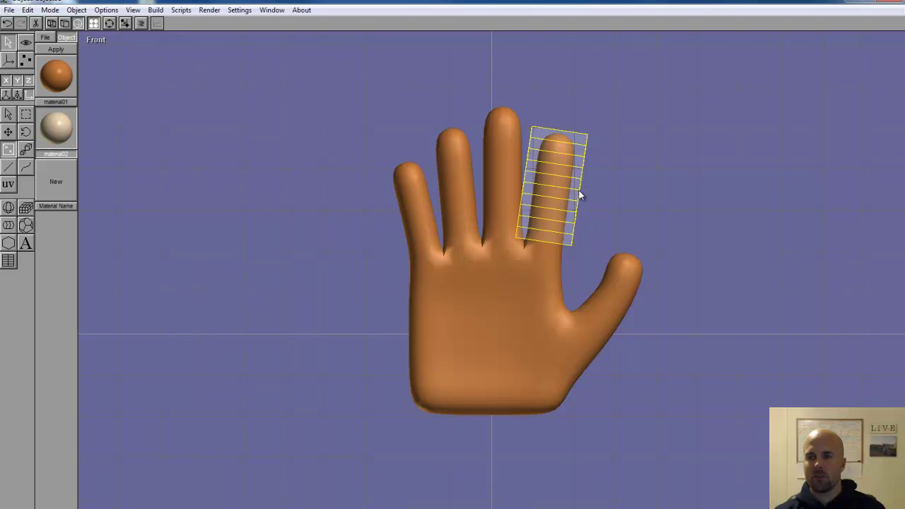
left_click_drag(579, 195, 552, 201)
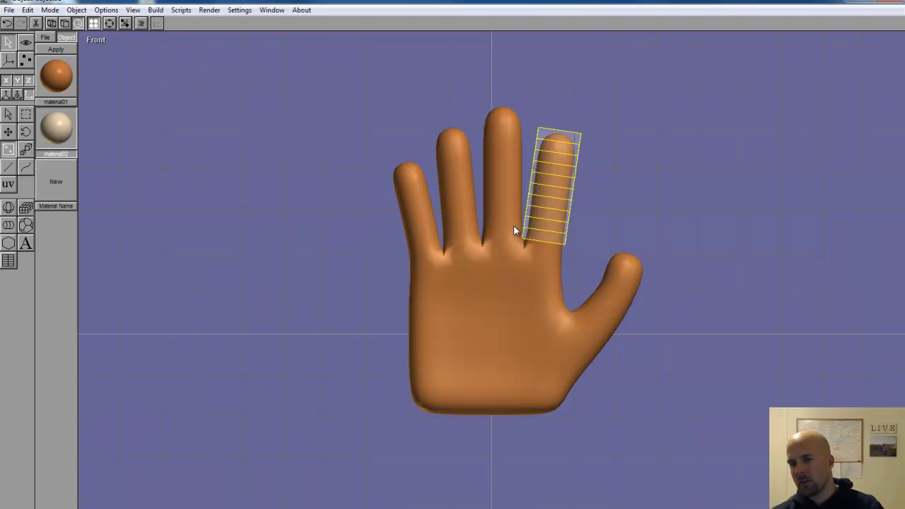
left_click(7, 131)
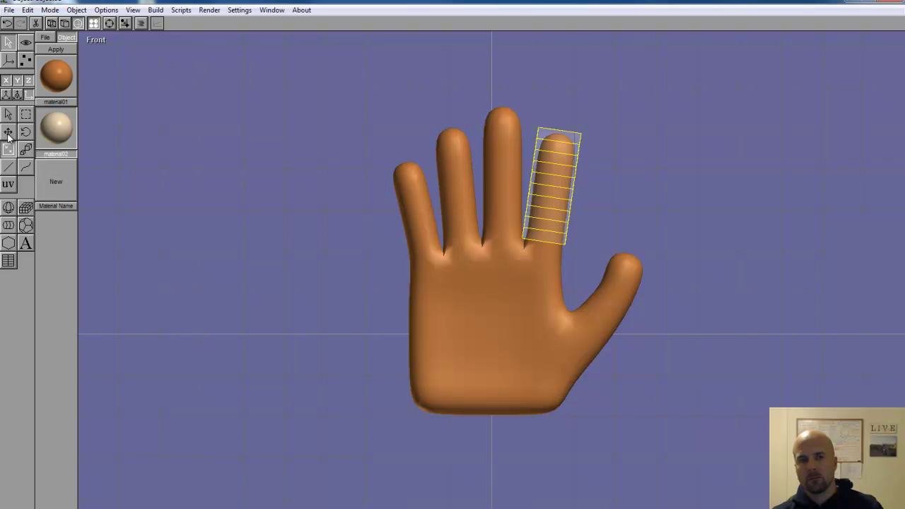
left_click_drag(163, 172, 163, 172)
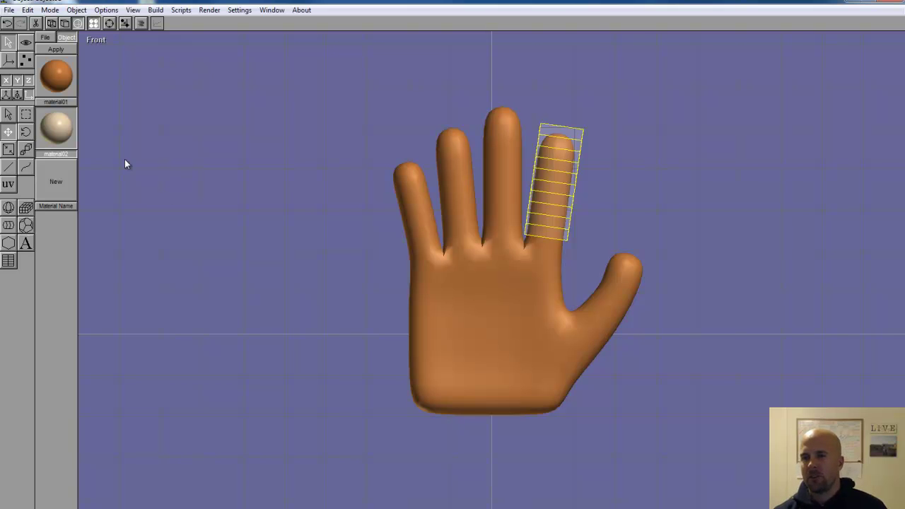
From the top view, orbit to look along the fingers.
left_click(99, 41)
left_click(92, 117)
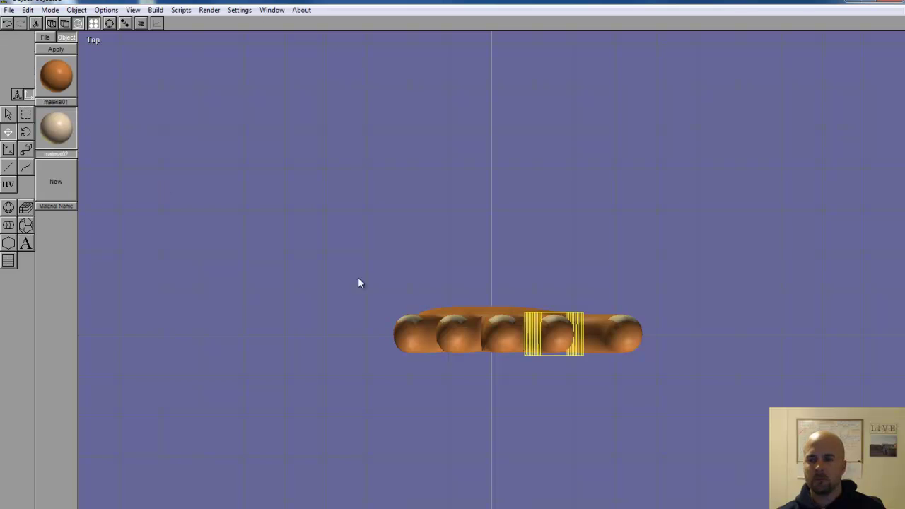
left_click(109, 24)
right_click_drag(476, 329, 426, 324)
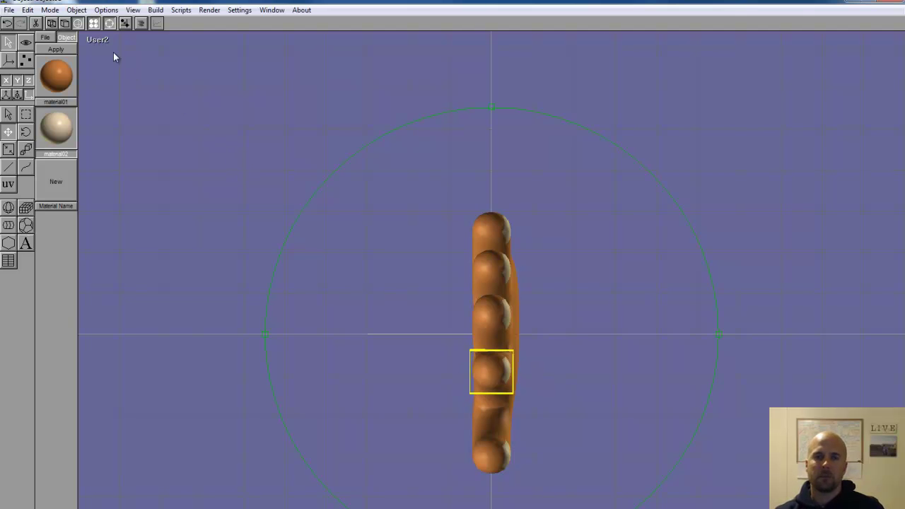
In the front view, select the hand and bind the lattice modifier to it.
left_click(97, 39)
left_click(97, 63)
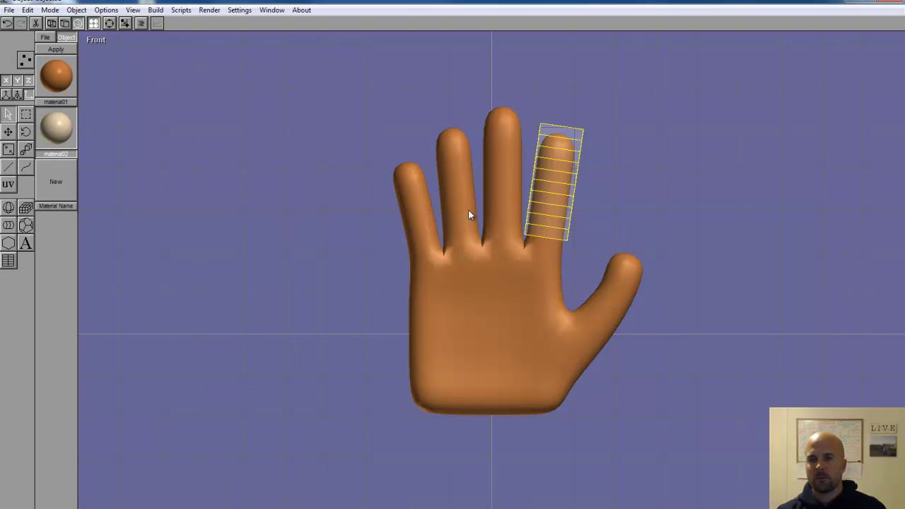
left_click(476, 274)
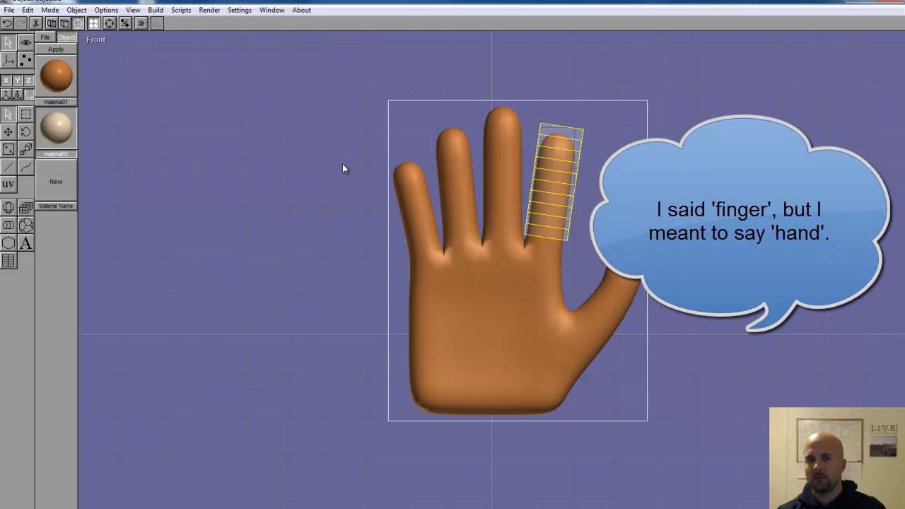
left_click(156, 11)
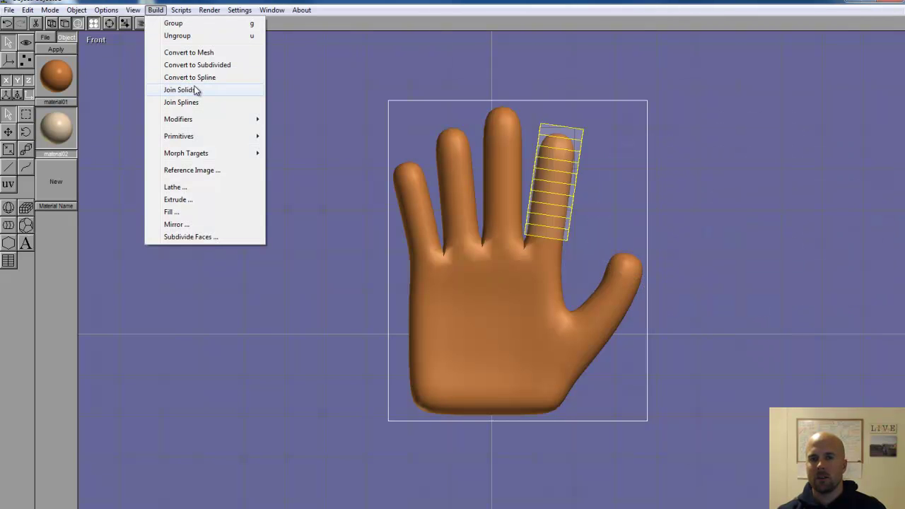
mouse_move(196, 122)
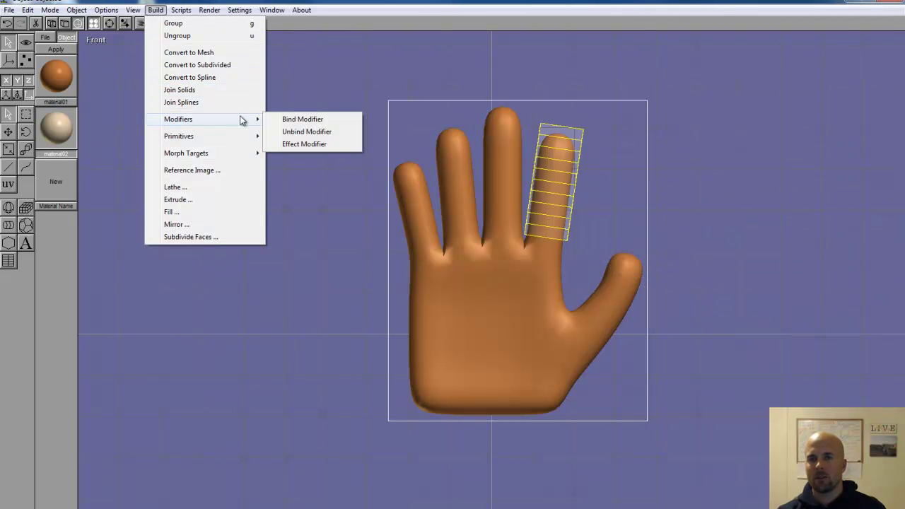
left_click(304, 120)
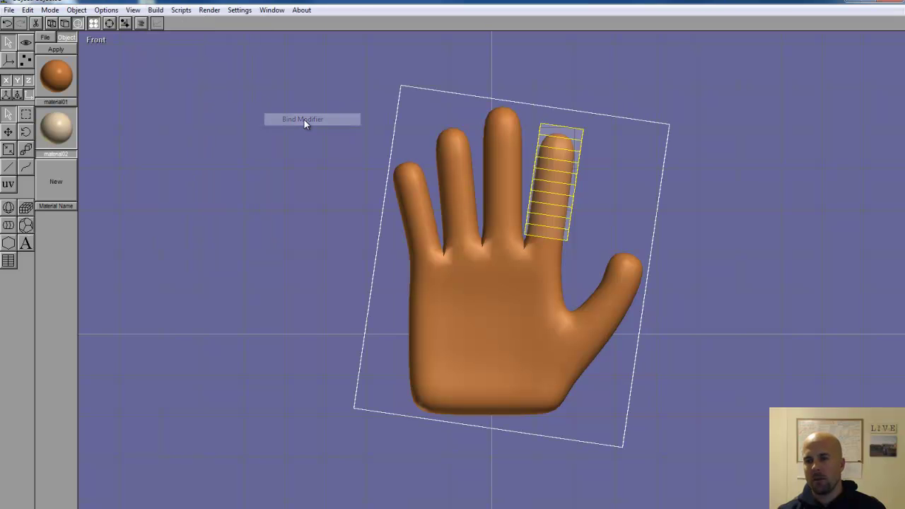
Set the bend modifier's angle to 100.
double_click(553, 191)
left_click_drag(74, 127, 38, 133)
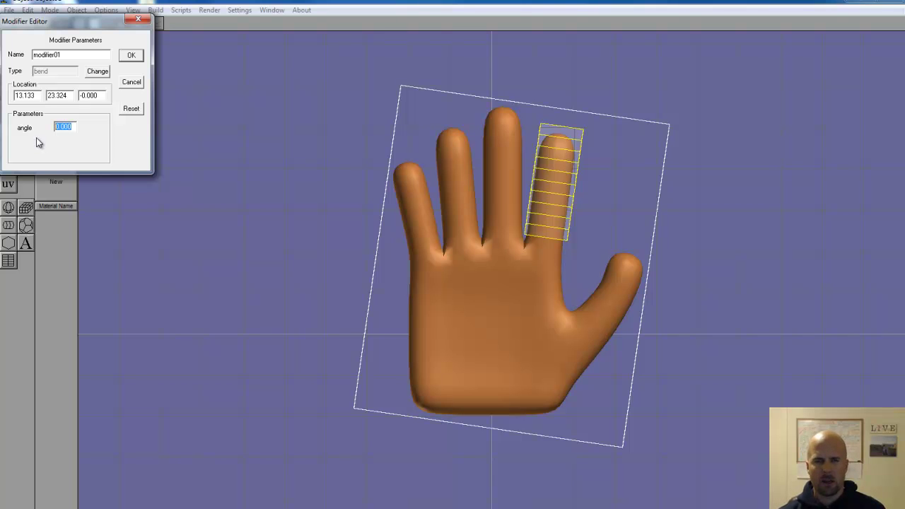
type("1")
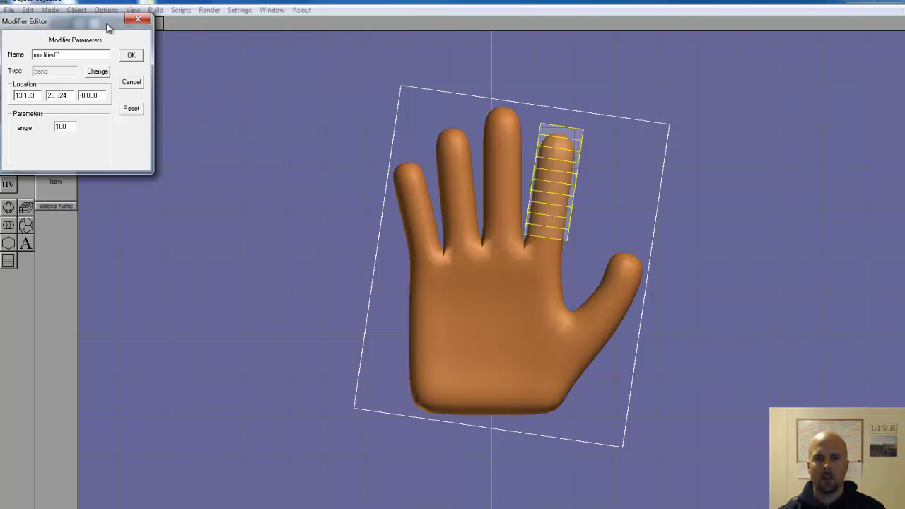
left_click(130, 56)
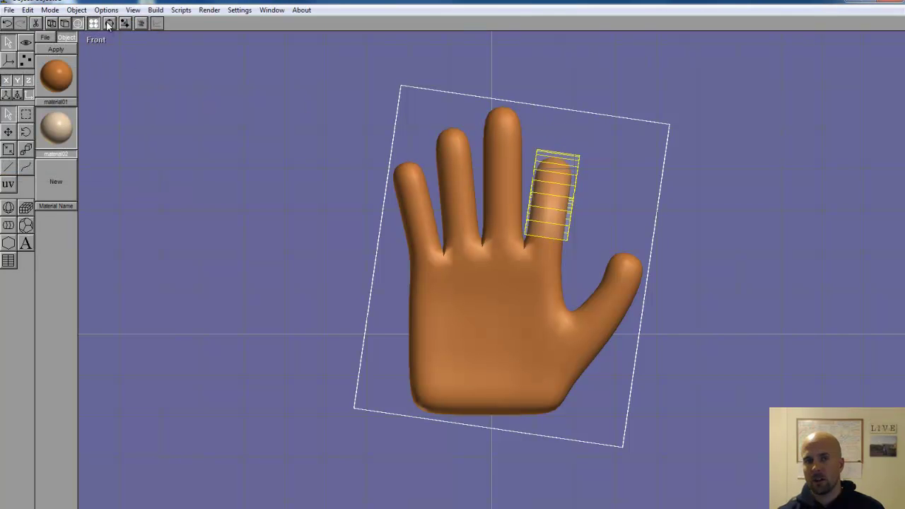
Reverse the bend angle to -100 and orbit around the hand to inspect the curled finger.
left_click(108, 23)
left_click_drag(523, 311, 492, 300)
left_click(109, 23)
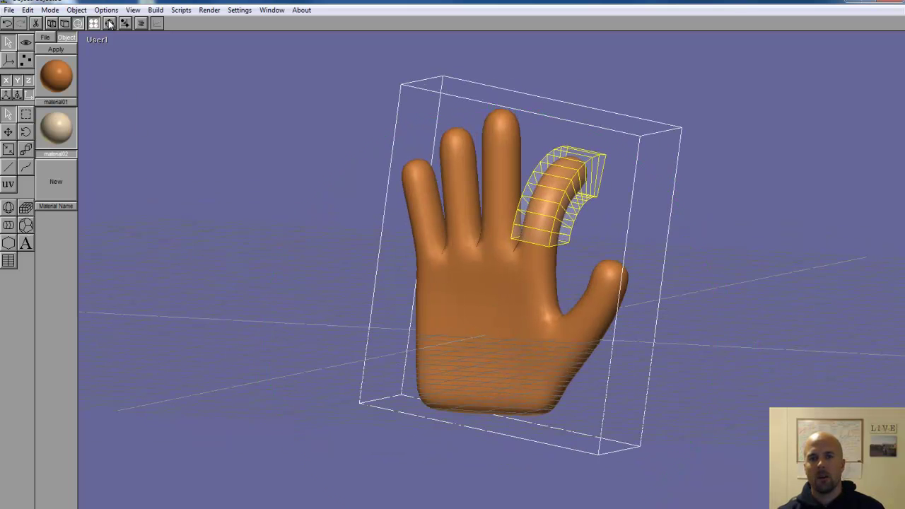
double_click(548, 213)
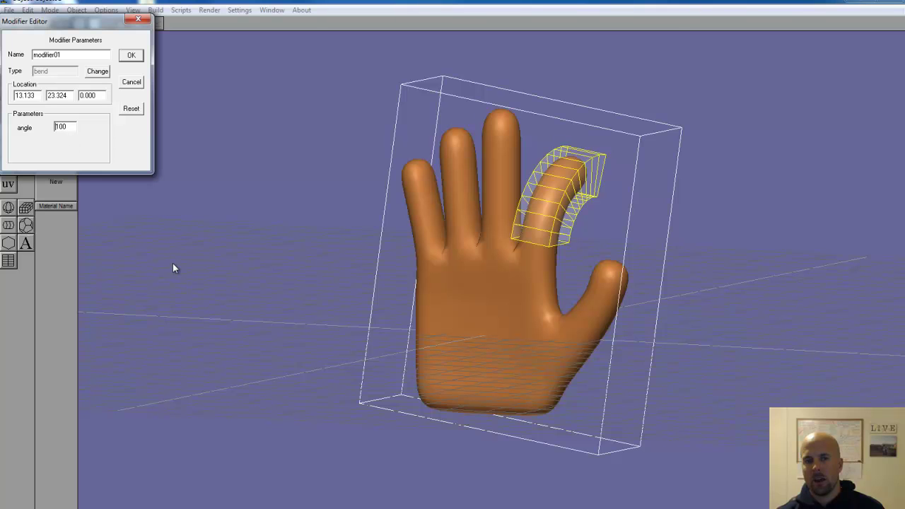
type("-")
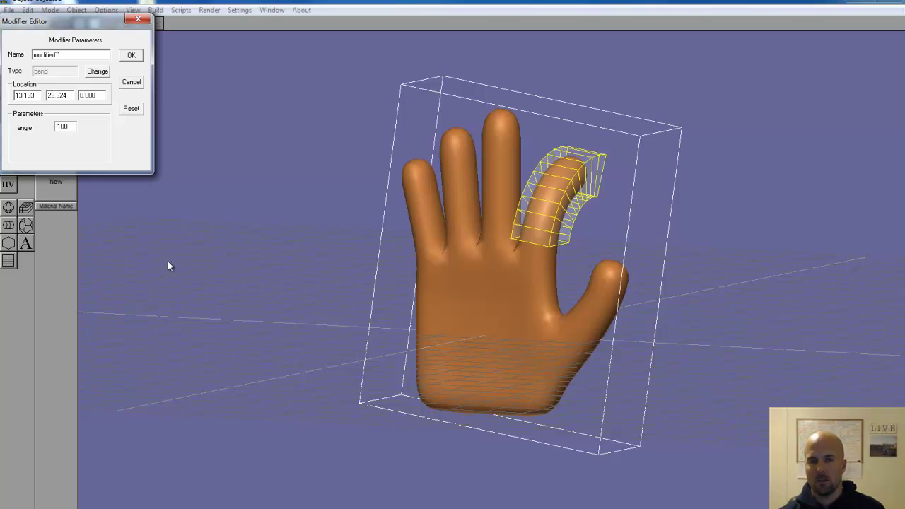
left_click(129, 57)
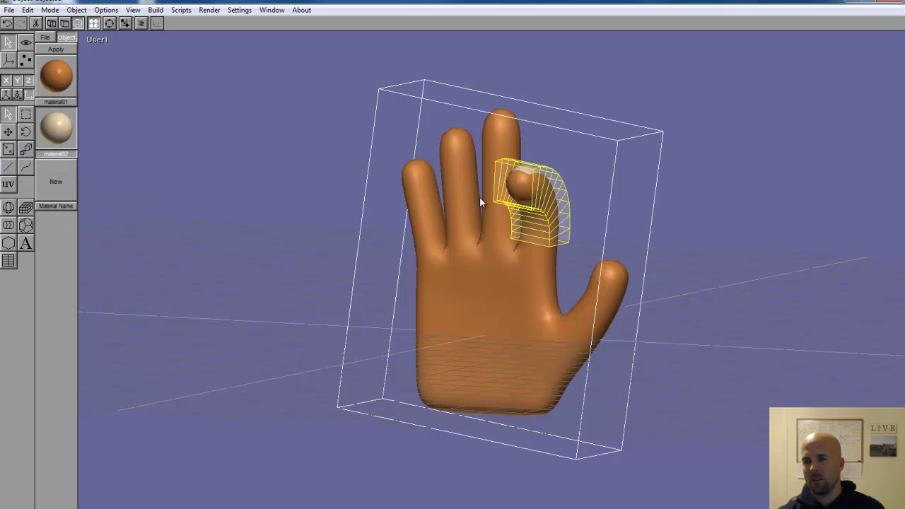
left_click(110, 23)
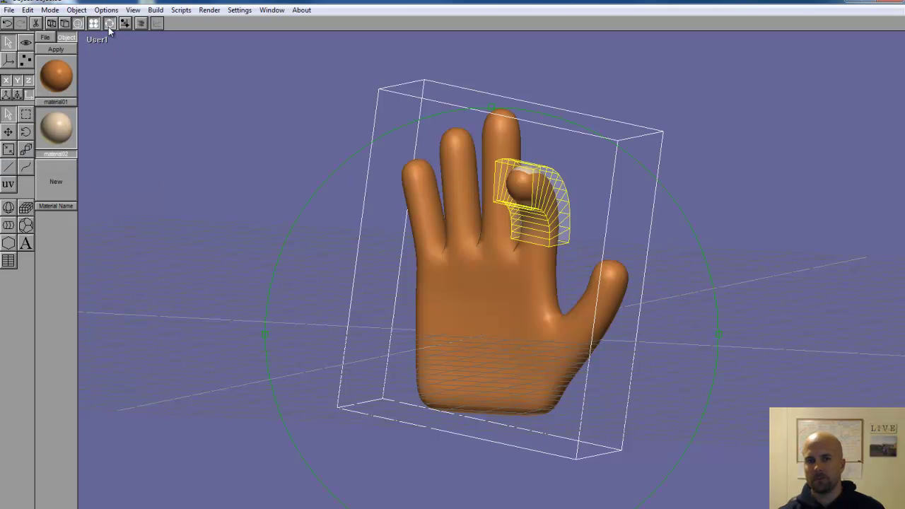
left_click_drag(489, 268, 537, 272)
Return to the front view and apply Effect Modifier to bake the index finger's bend into the mesh.
left_click(96, 39)
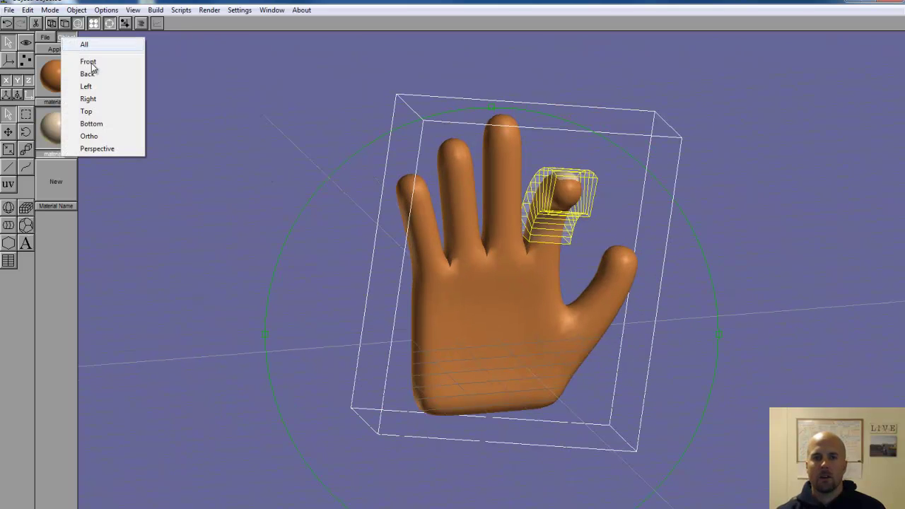
left_click(90, 60)
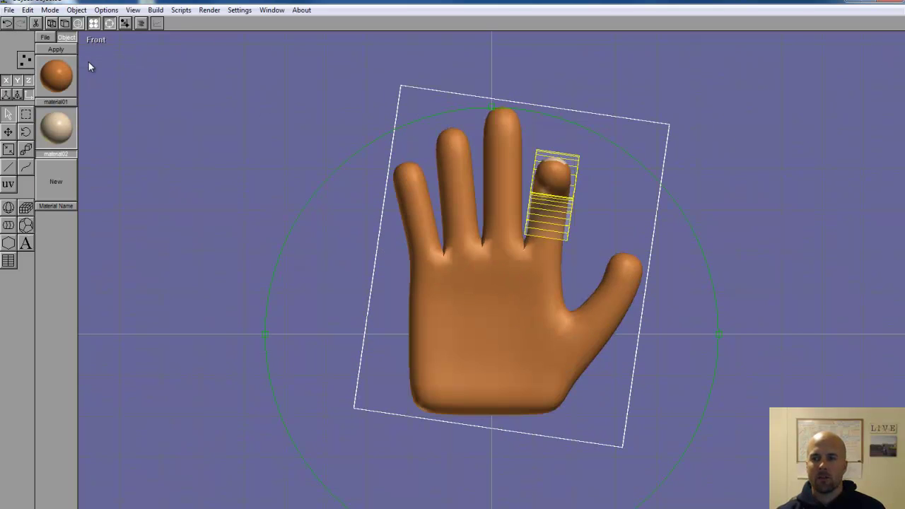
left_click(109, 23)
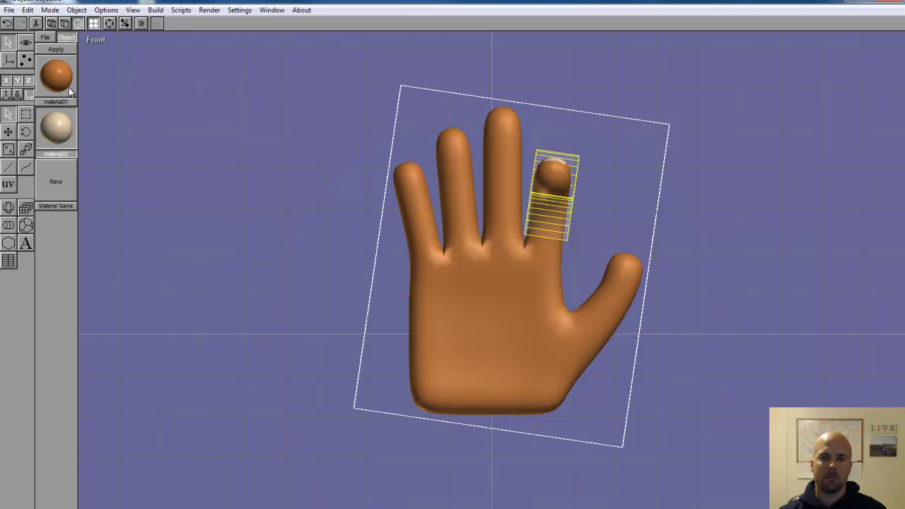
left_click(154, 11)
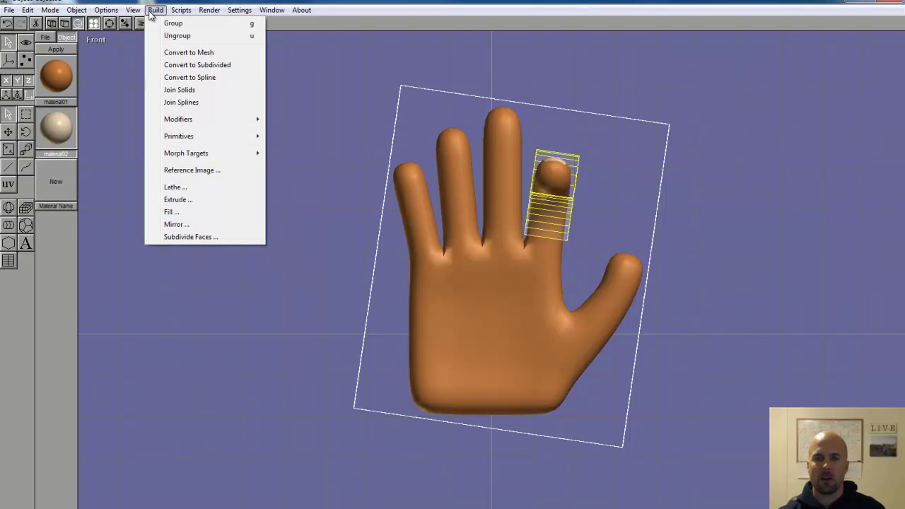
mouse_move(264, 125)
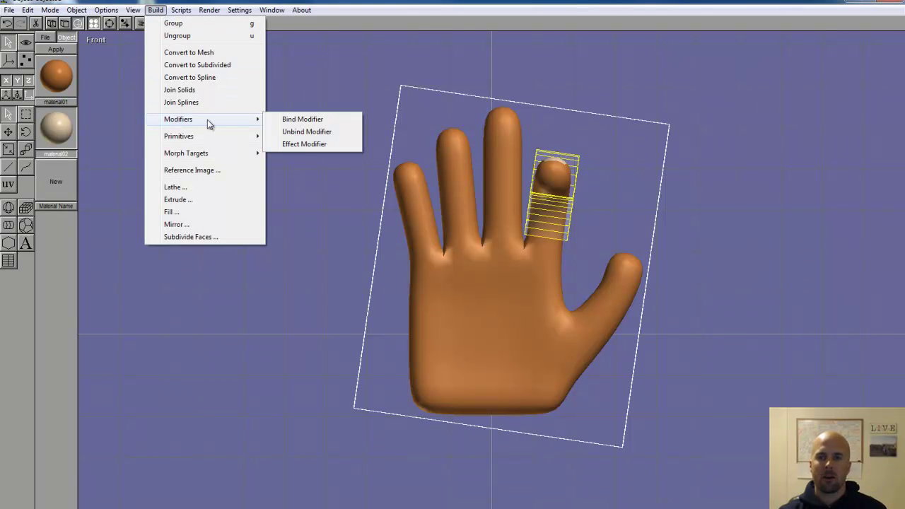
left_click(299, 145)
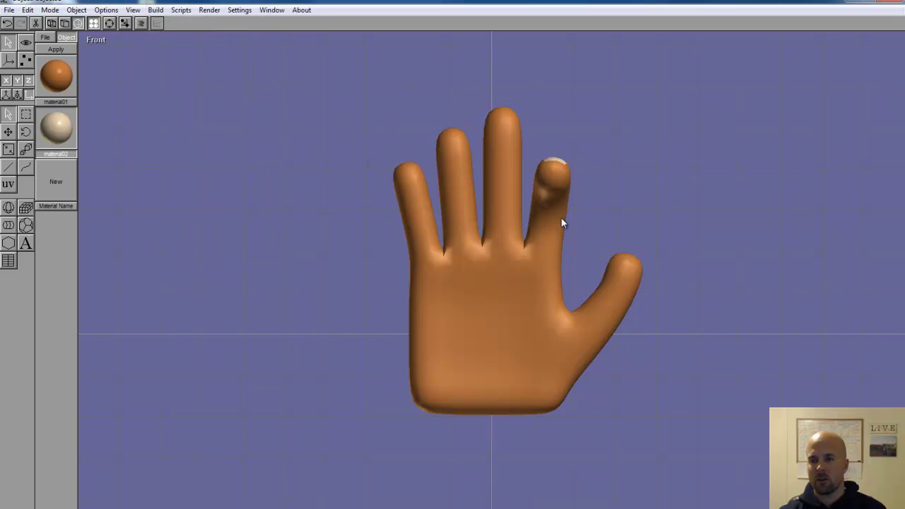
Create a bend modifier lattice at the base of the thumb.
left_click(8, 261)
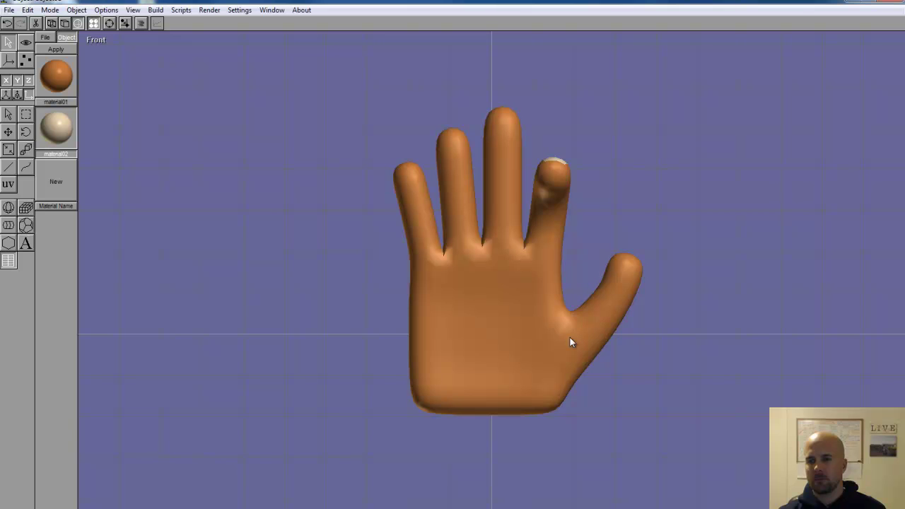
left_click_drag(612, 339, 672, 339)
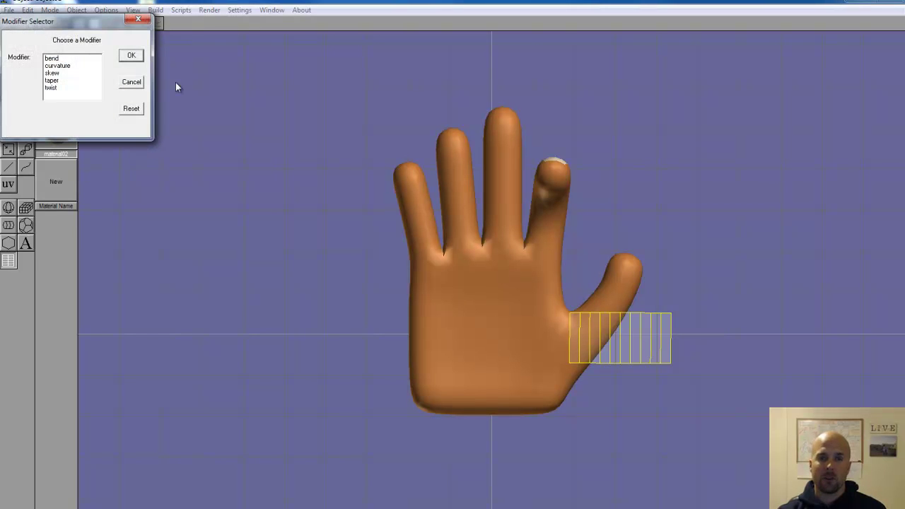
left_click(58, 58)
left_click(131, 56)
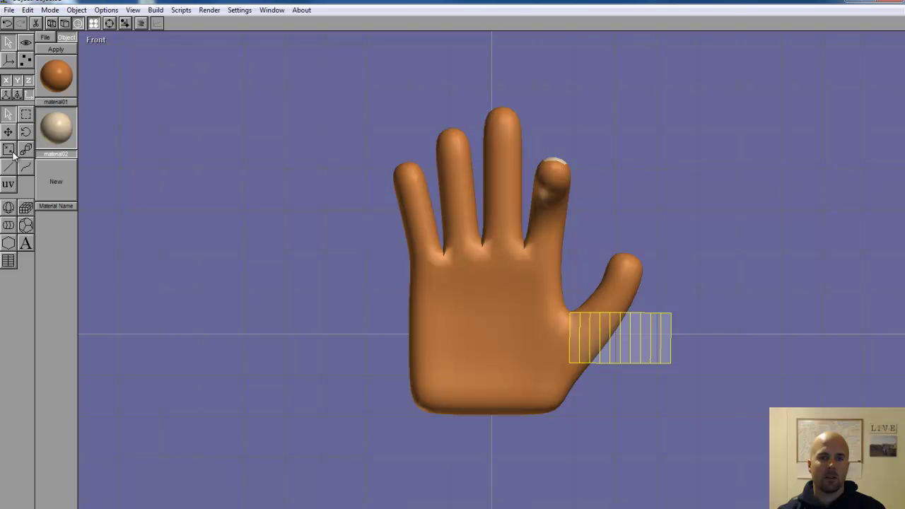
Tilt, stretch and nudge the lattice to cover the whole thumb, checking it in 3D.
left_click(26, 132)
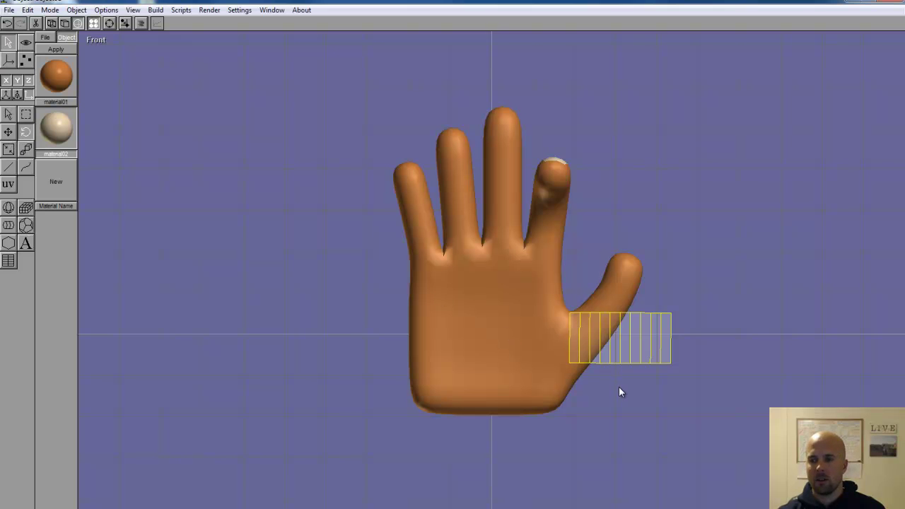
left_click_drag(619, 387, 620, 304)
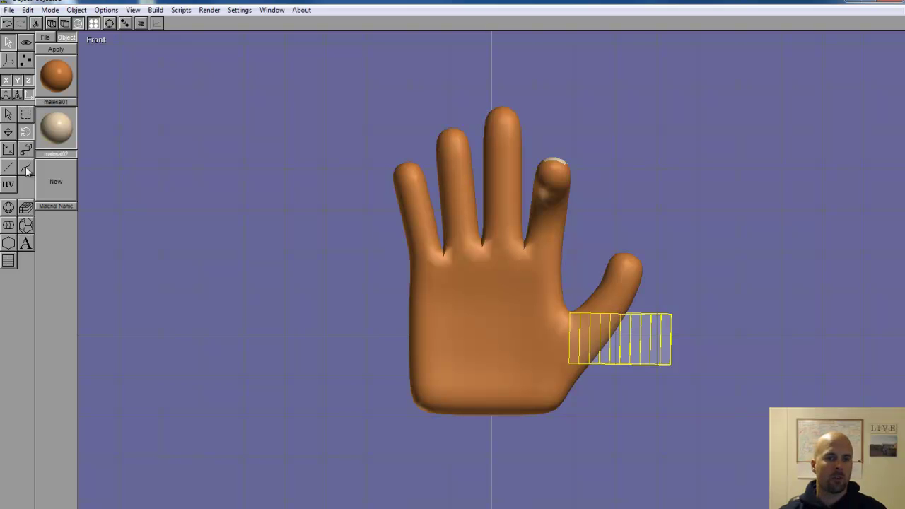
left_click(8, 150)
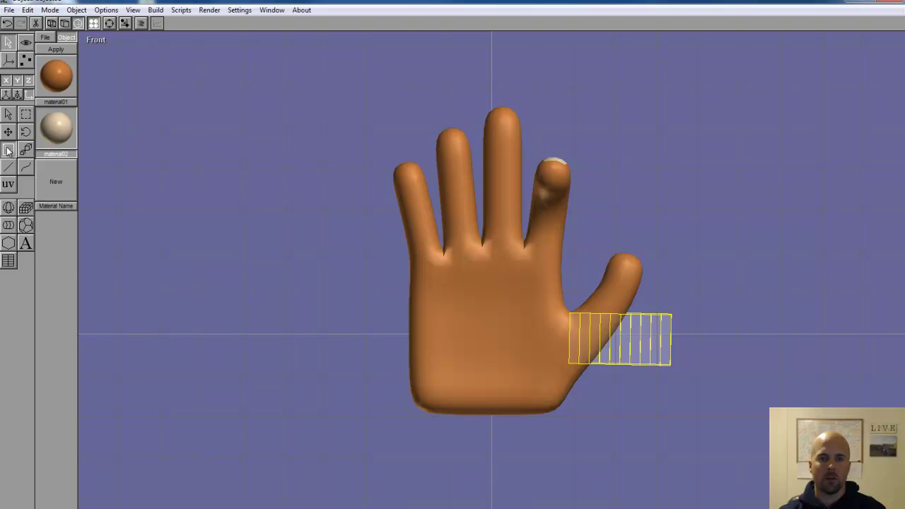
left_click_drag(625, 338, 605, 387)
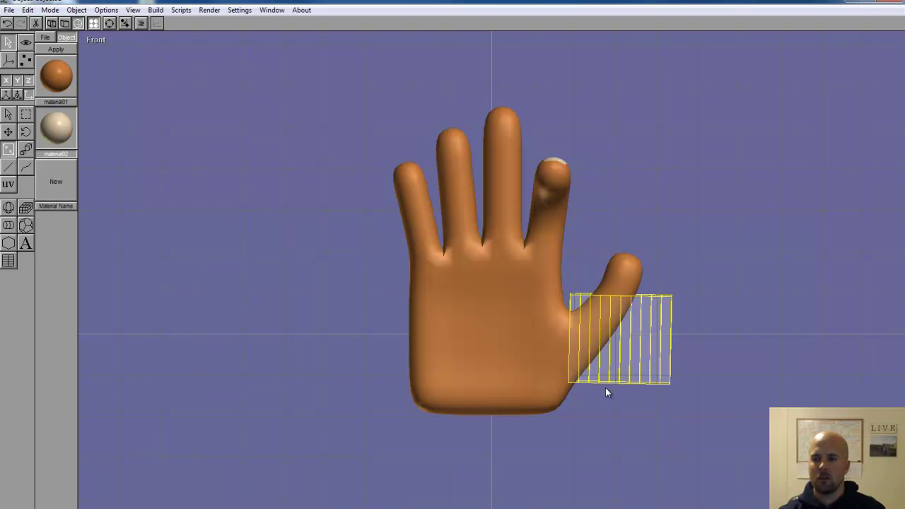
left_click_drag(618, 312, 670, 356)
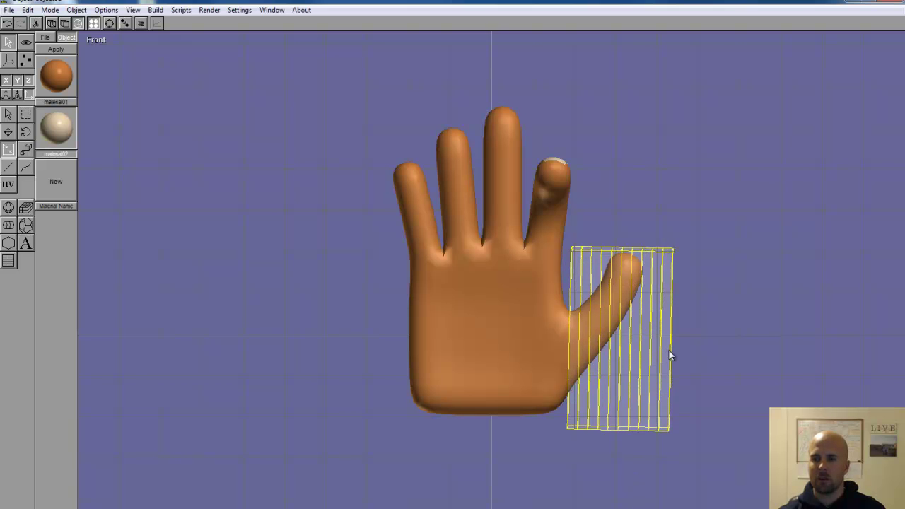
left_click(7, 132)
left_click_drag(598, 332, 606, 326)
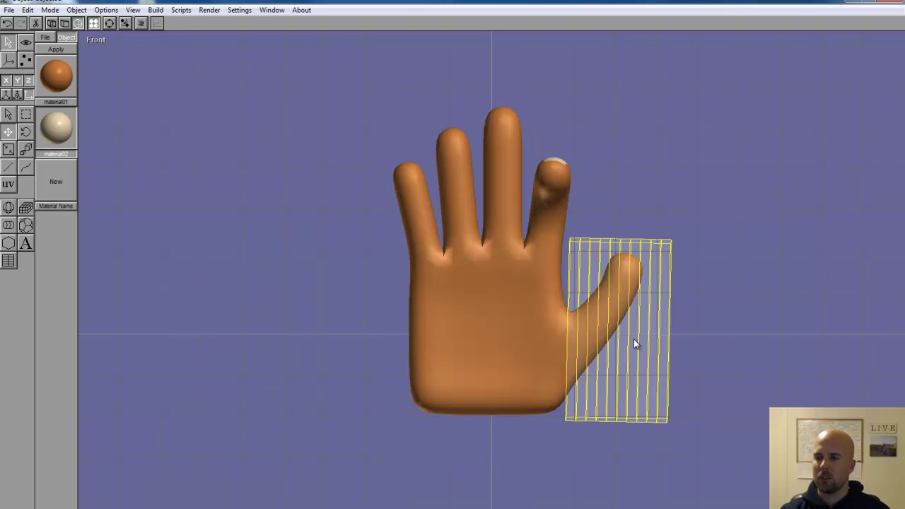
left_click(110, 22)
mouse_move(513, 279)
left_mouse_down()
mouse_move(461, 285)
mouse_move(508, 281)
left_mouse_up()
left_click(109, 23)
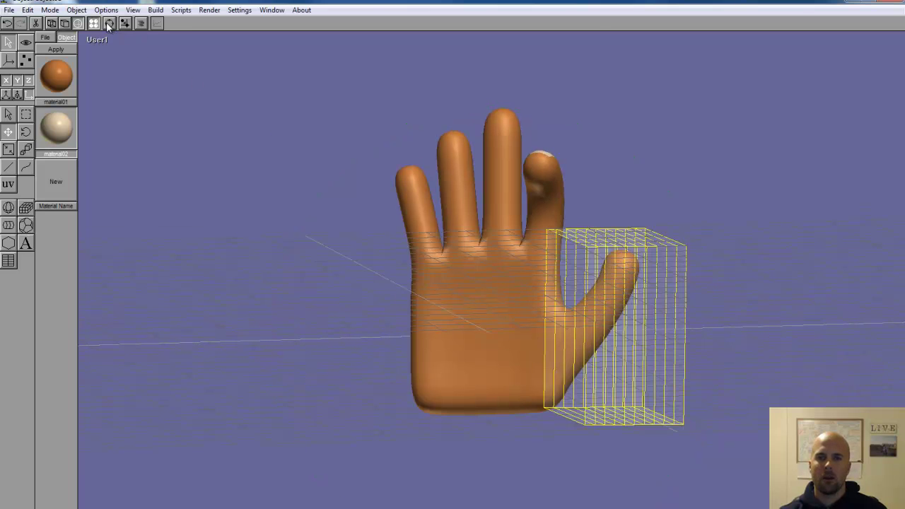
left_click(109, 23)
left_click(109, 23)
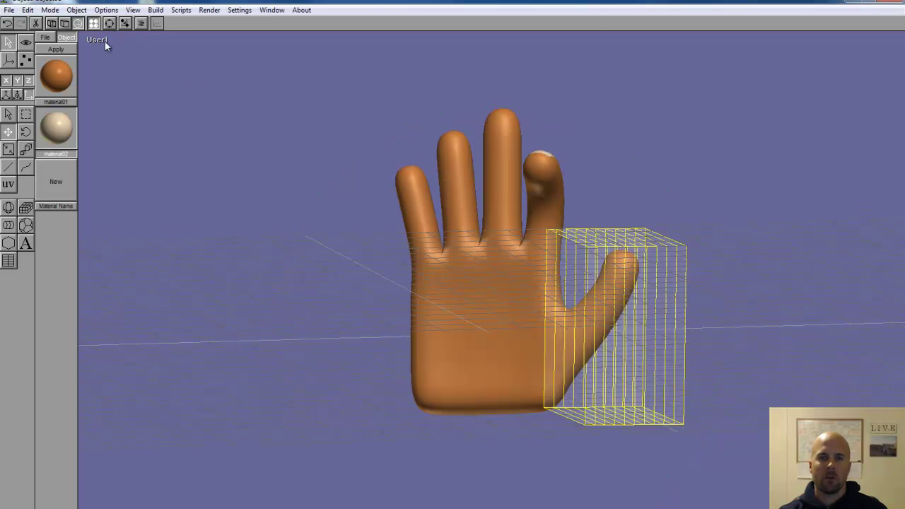
In the front view, select the hand and bind the thumb's bend modifier to it.
left_click(97, 40)
left_click(103, 69)
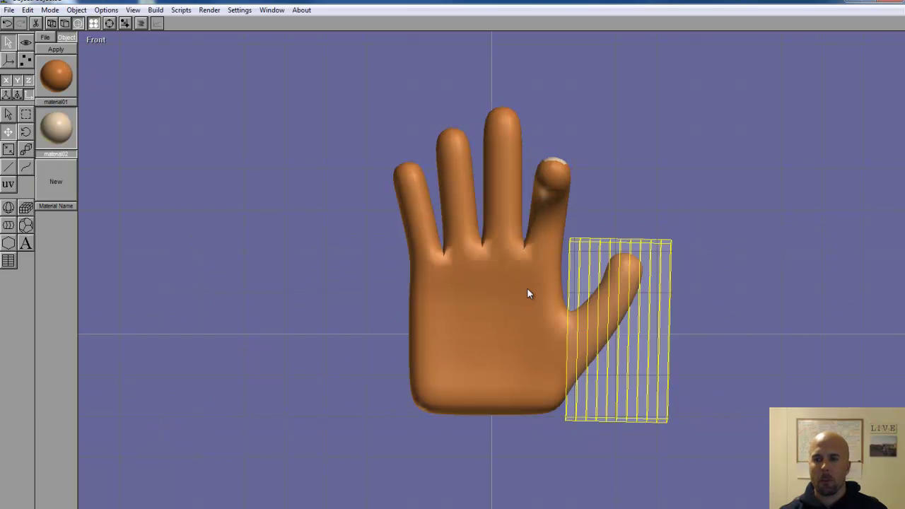
right_click(448, 279)
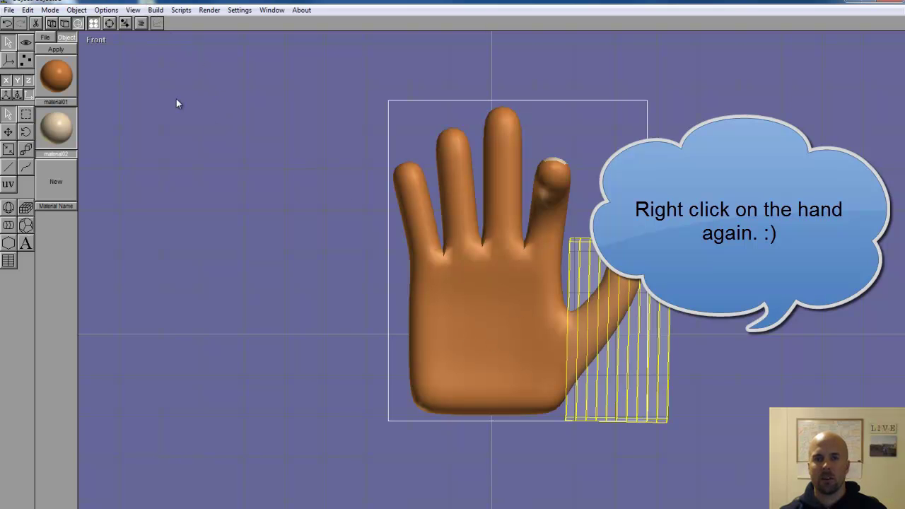
left_click(160, 11)
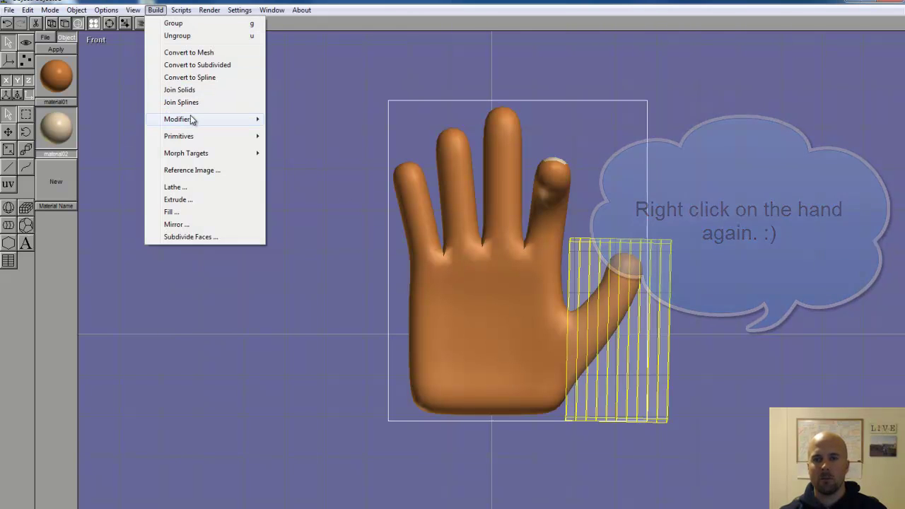
mouse_move(243, 118)
left_click(297, 120)
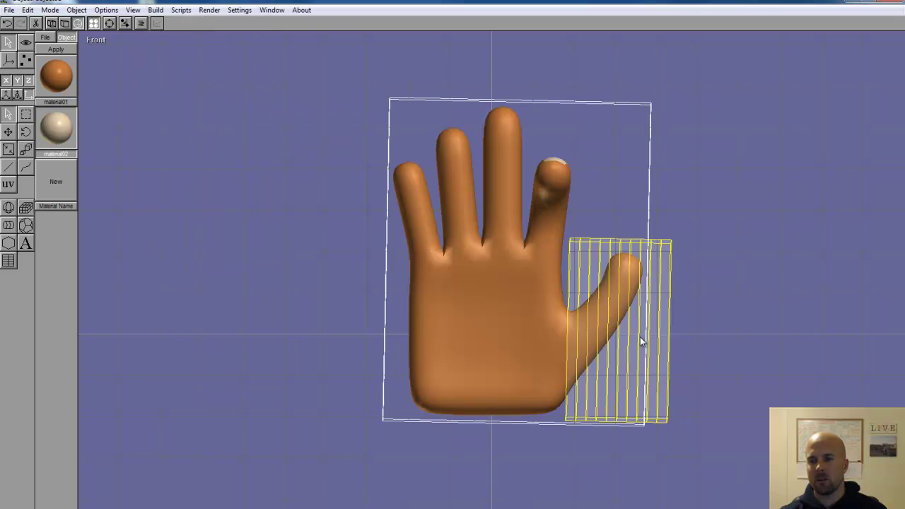
Set the thumb's bend angle to 70 and orbit to see the curl.
double_click(640, 336)
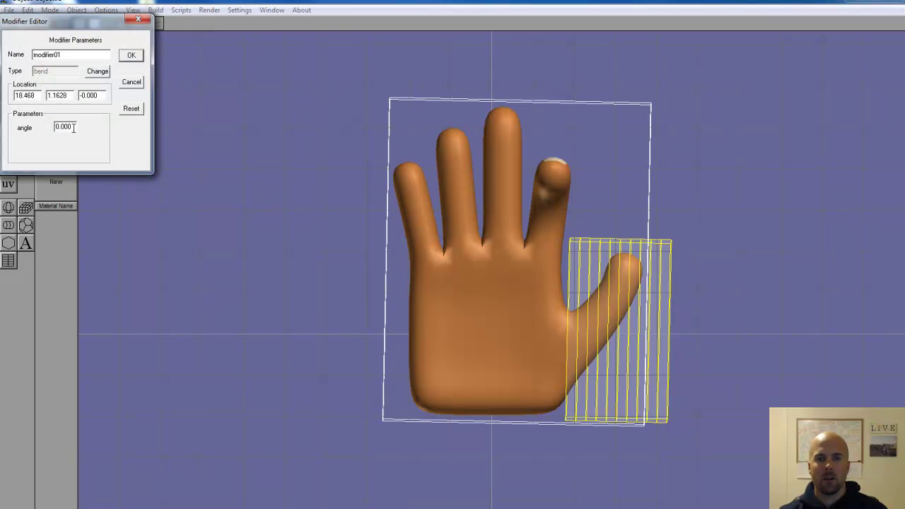
left_click_drag(73, 127, 28, 133)
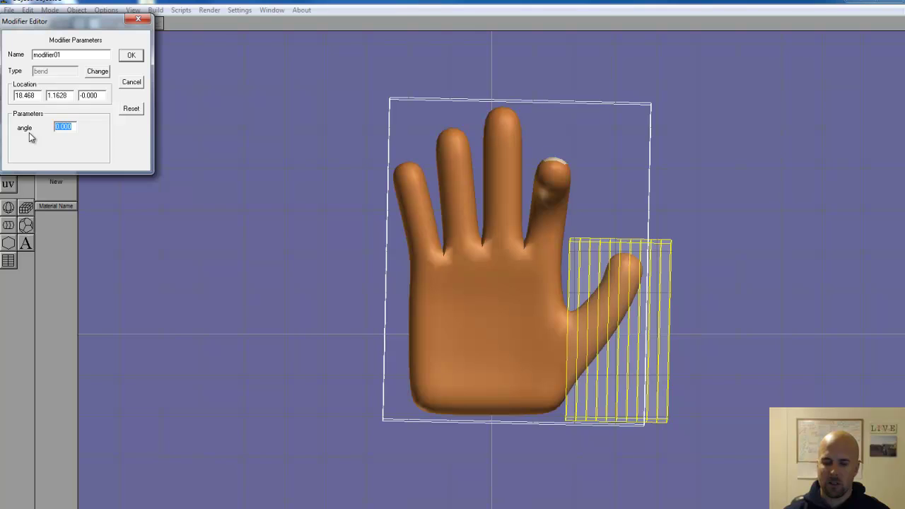
type("70")
left_click(130, 55)
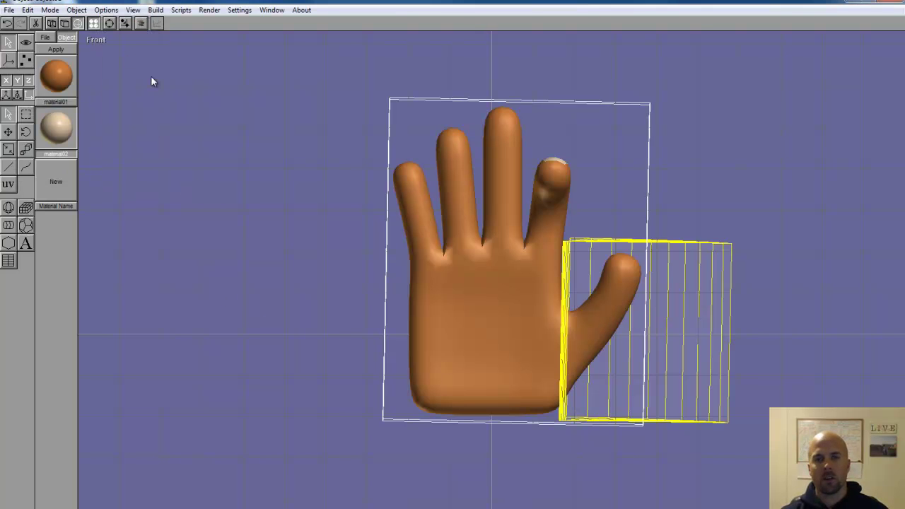
left_click(110, 22)
left_click_drag(500, 327, 448, 340)
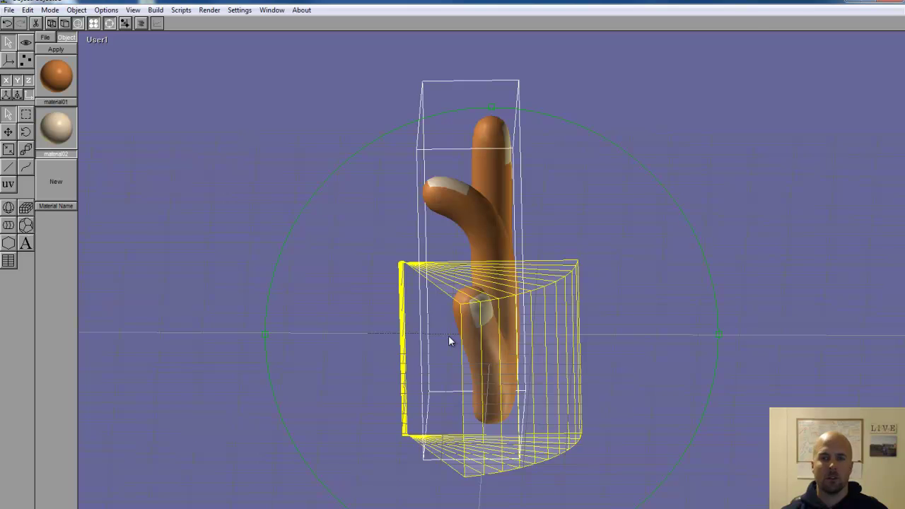
Bake the thumb's bend into the mesh with Effect Modifier and orbit around the curled hand.
left_click(155, 10)
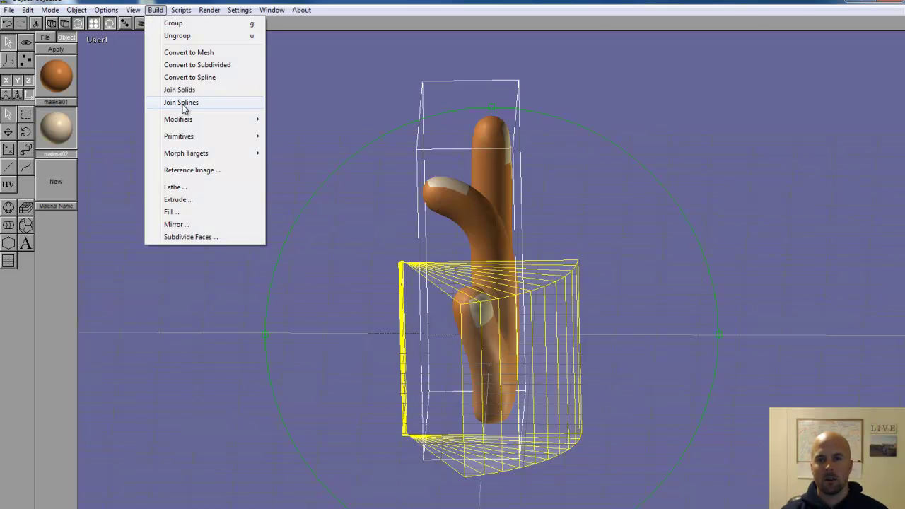
mouse_move(192, 125)
left_click(286, 143)
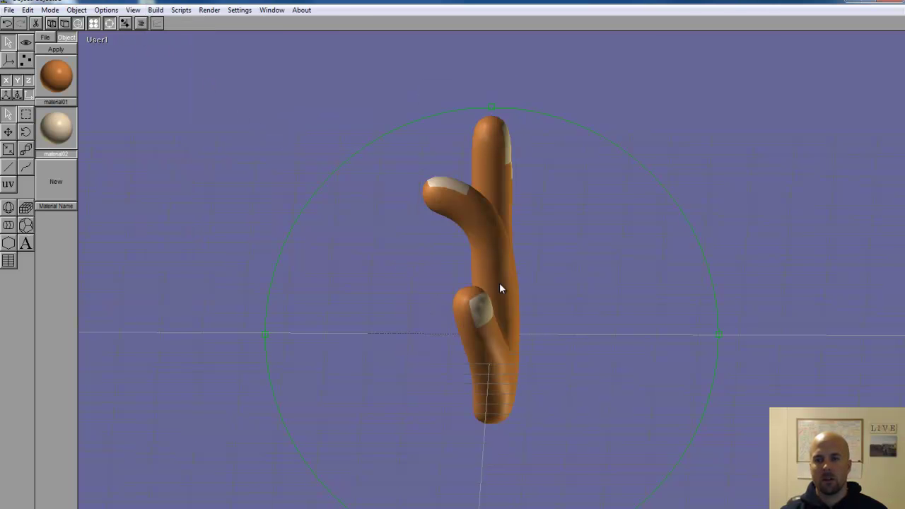
right_click_drag(499, 283, 471, 312)
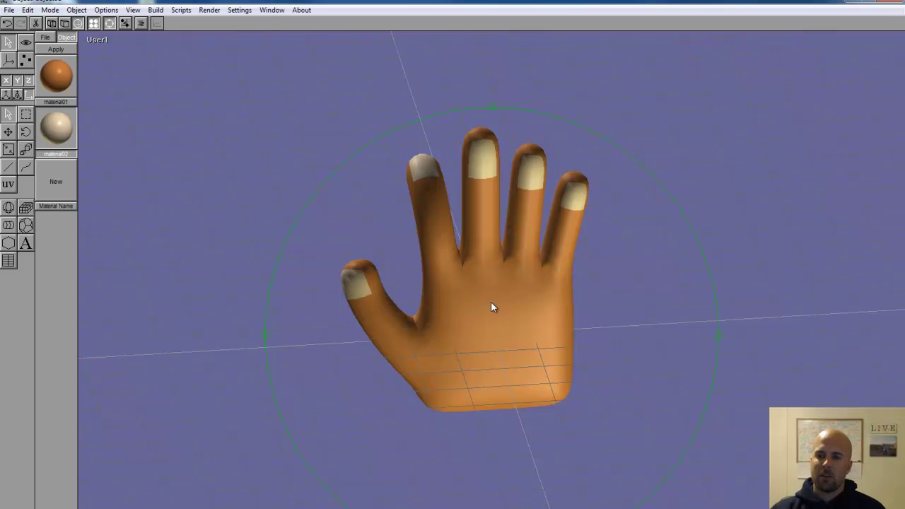
right_click_drag(487, 295, 511, 290)
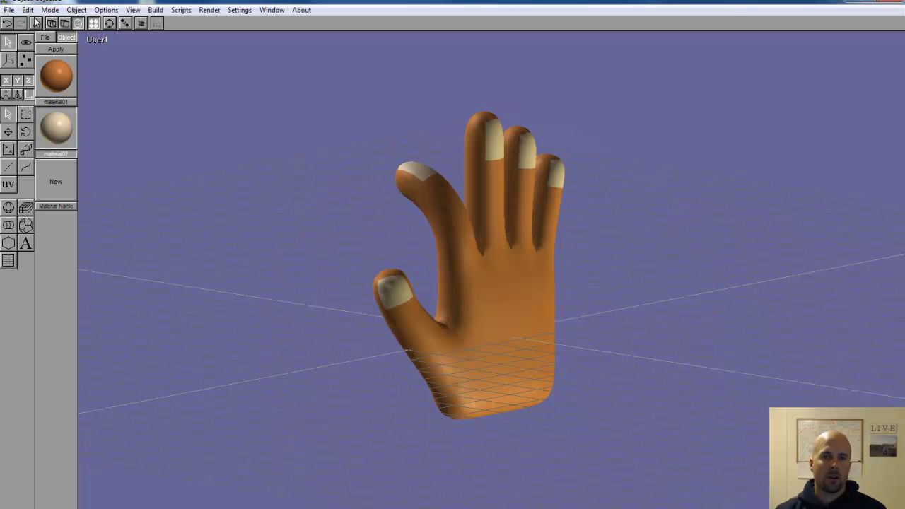
Copy and paste the hand, move the copy left of the original and tilt it.
left_click(27, 10)
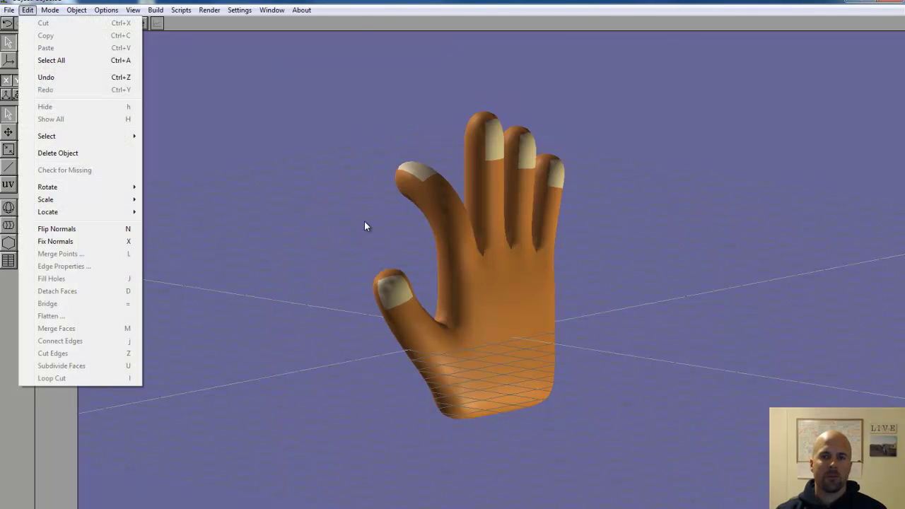
mouse_move(181, 10)
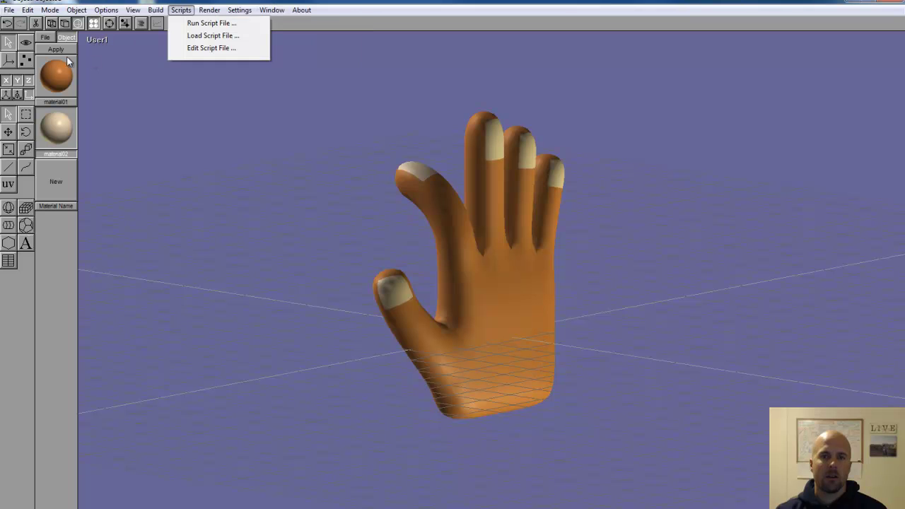
left_click(491, 267)
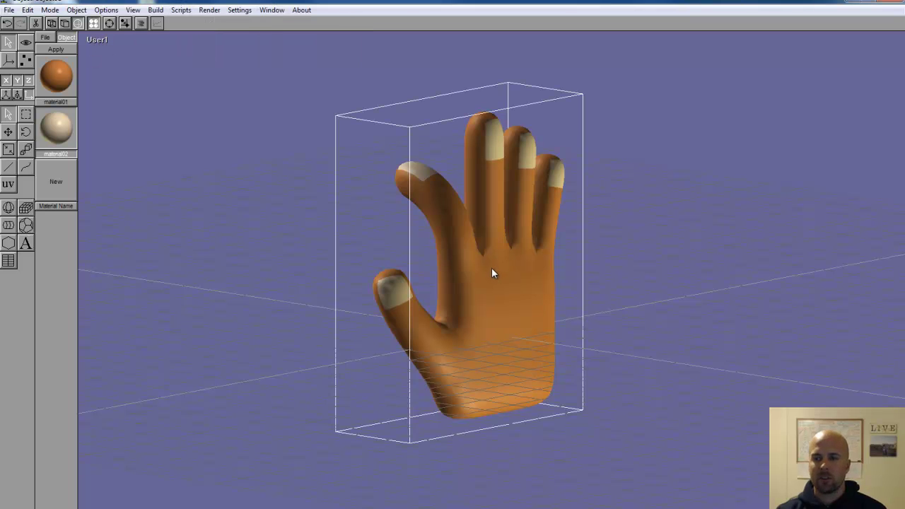
left_click(28, 10)
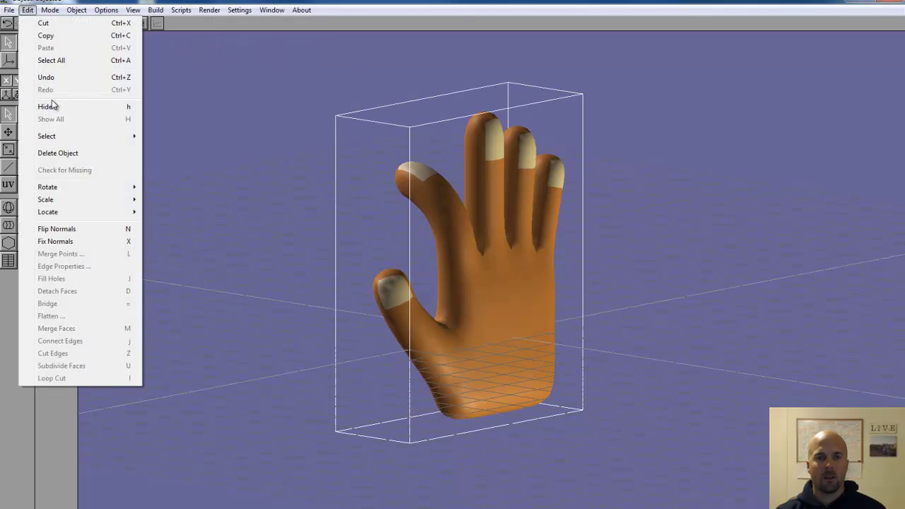
left_click(45, 36)
left_click(27, 9)
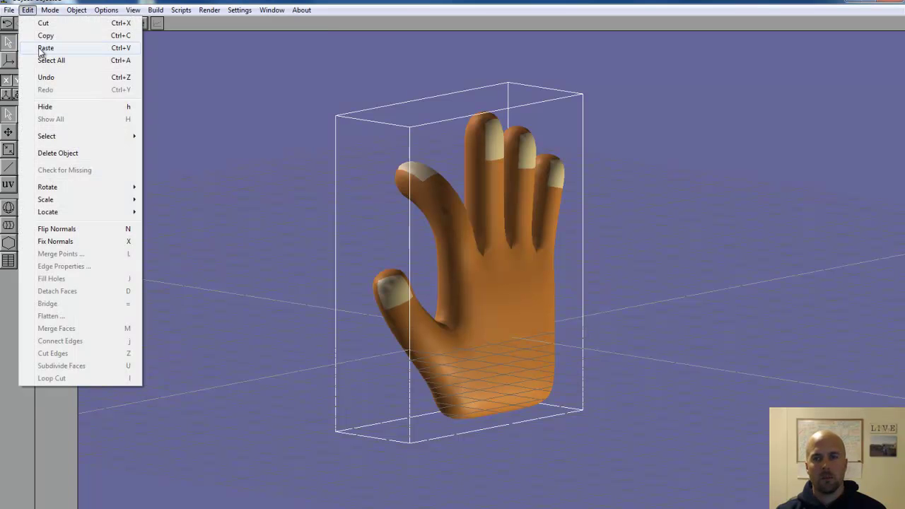
left_click(43, 44)
left_click(7, 131)
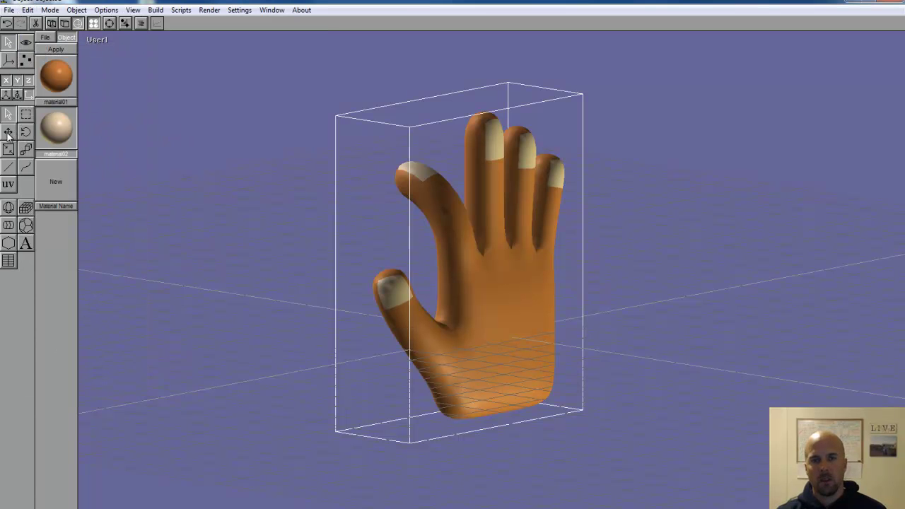
left_click_drag(483, 287, 327, 321)
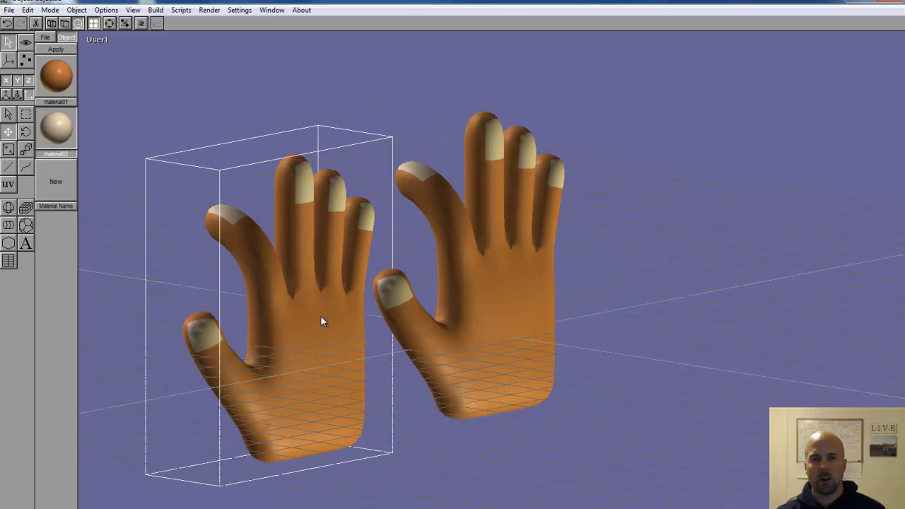
left_click(25, 131)
left_click_drag(258, 305, 224, 306)
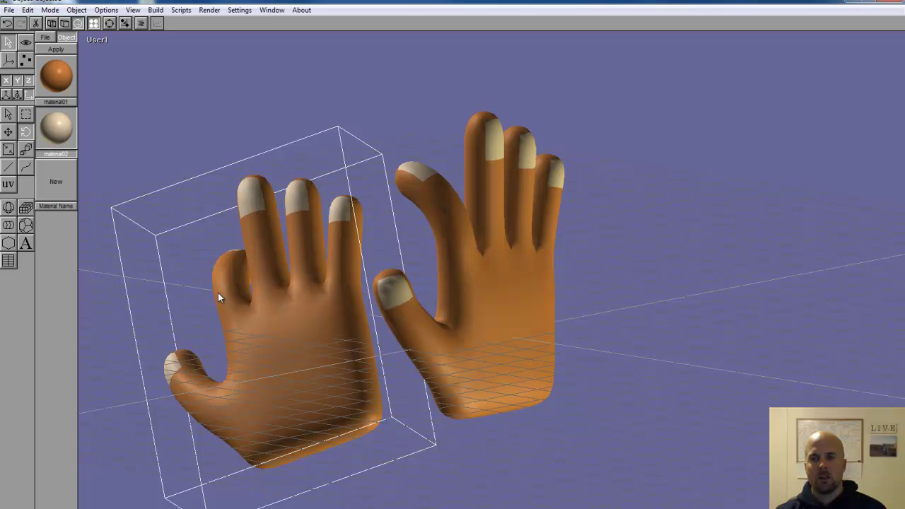
Paste a second hand copy and move it to the right of the original.
left_click(28, 10)
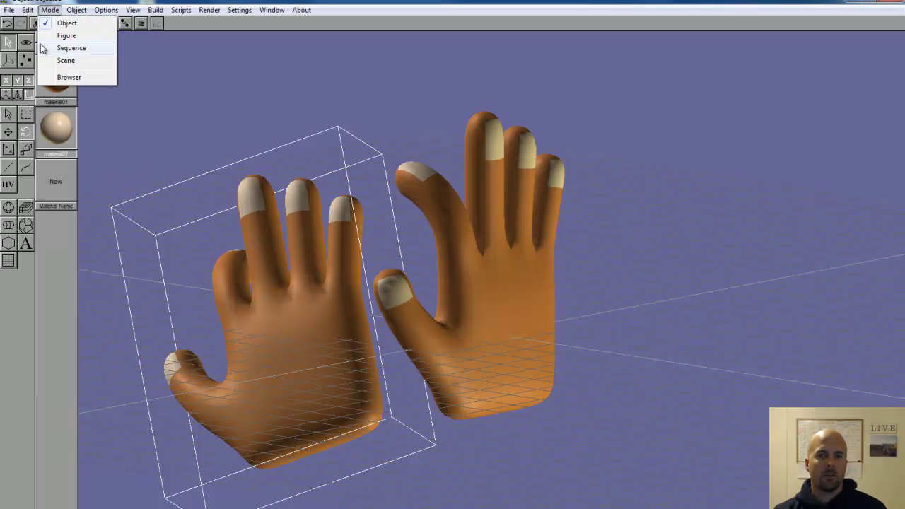
left_click(40, 48)
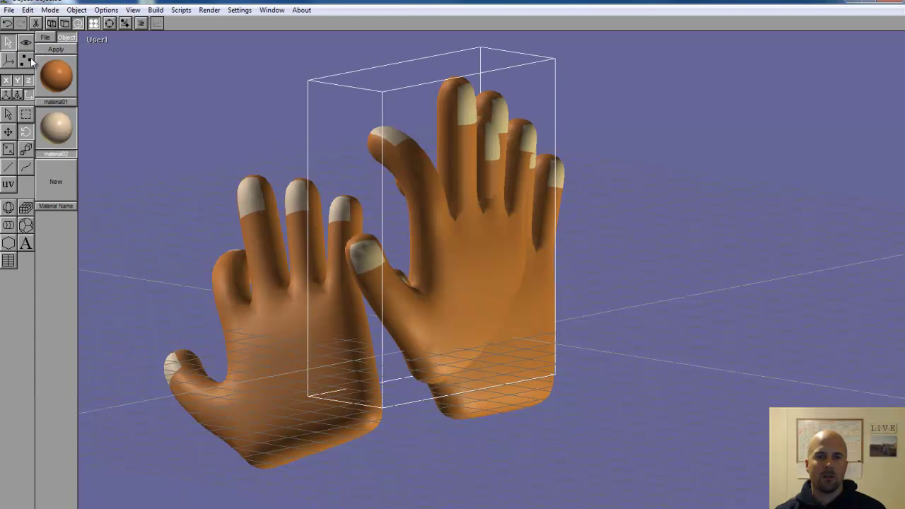
left_click_drag(459, 201, 707, 307)
left_click(25, 132)
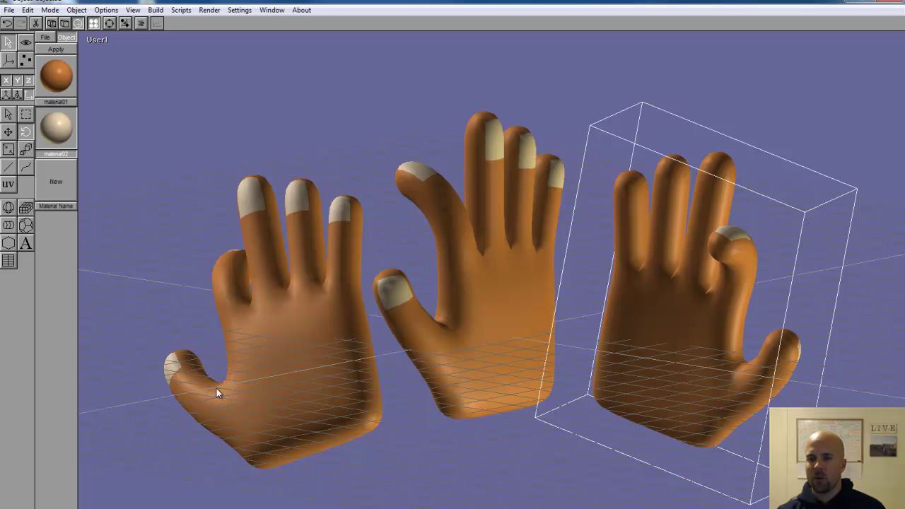
Type the author's name as a text object below the hands.
left_click(25, 244)
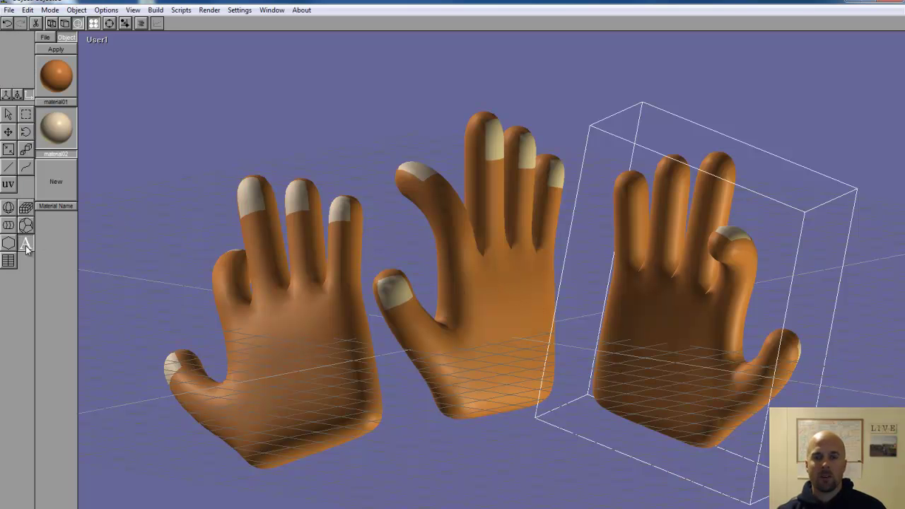
left_click(358, 487)
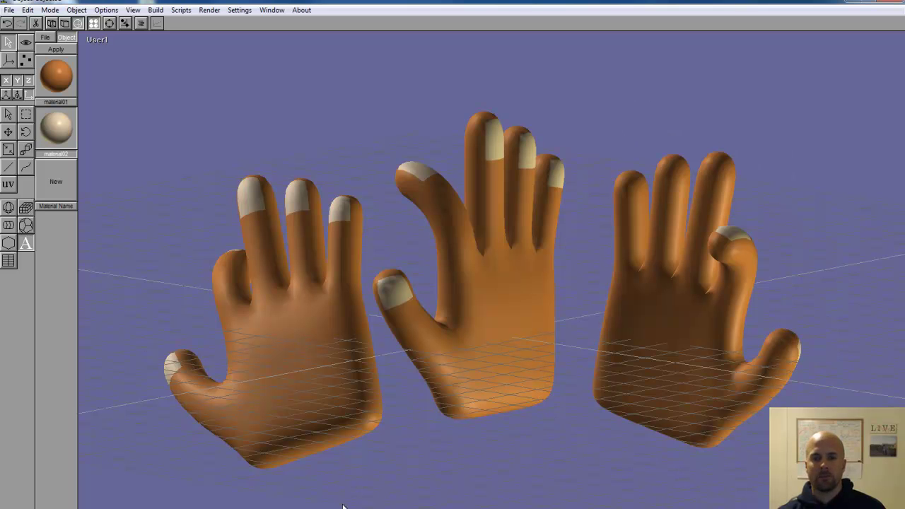
left_click(343, 502)
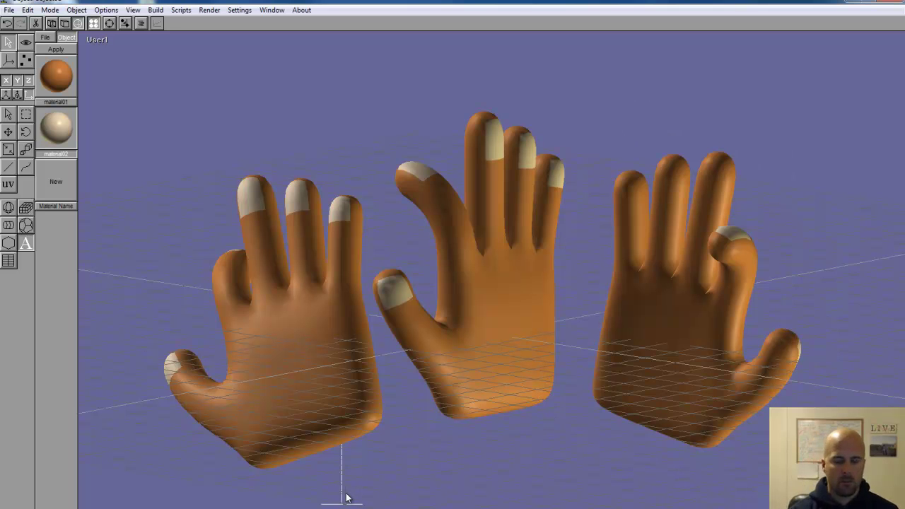
type("Matthew Ladwig")
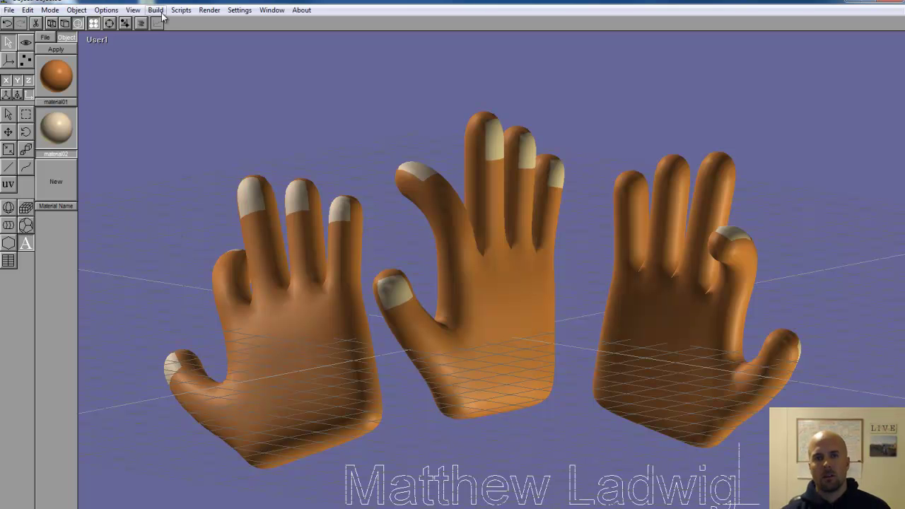
Extrude the name text into 3D and orbit to view the hands from below.
left_click(155, 10)
left_click(189, 201)
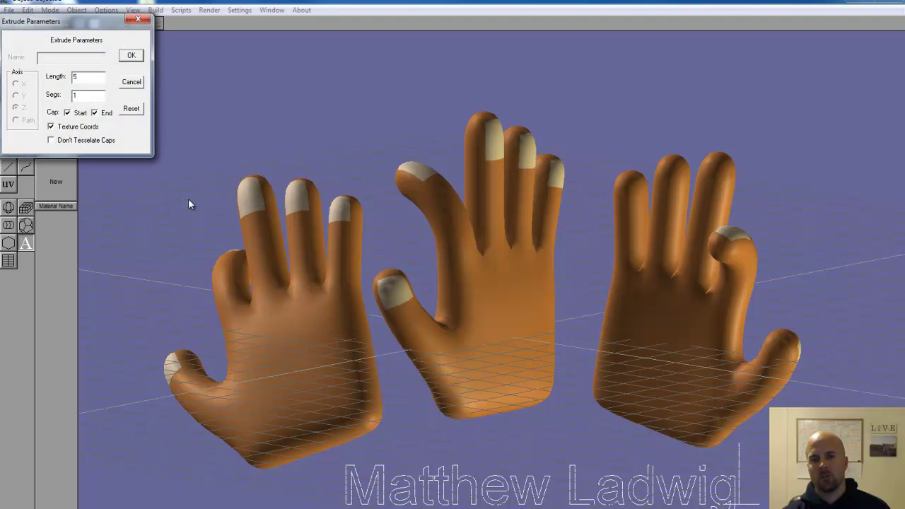
left_click(129, 57)
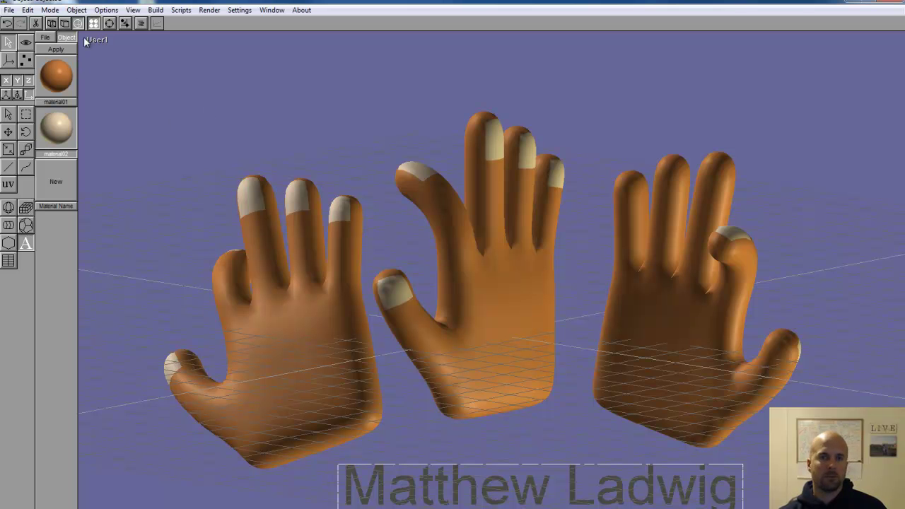
left_click(109, 23)
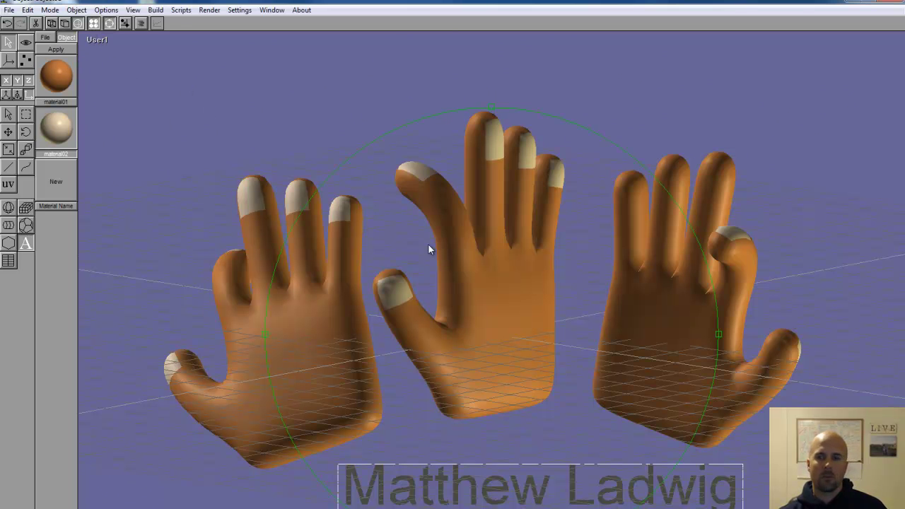
left_click_drag(428, 244, 449, 253)
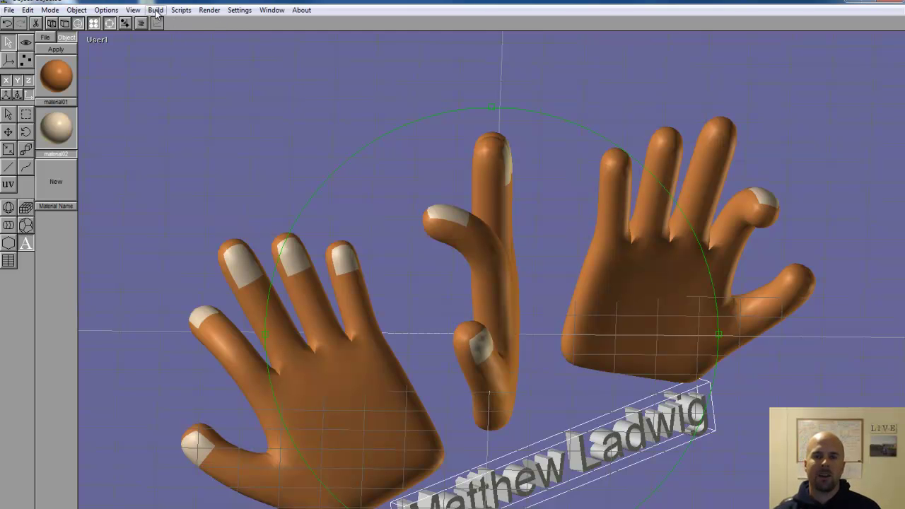
Render the scene as an 800×600 image showing the three orange hands above the extruded name text.
left_click(209, 10)
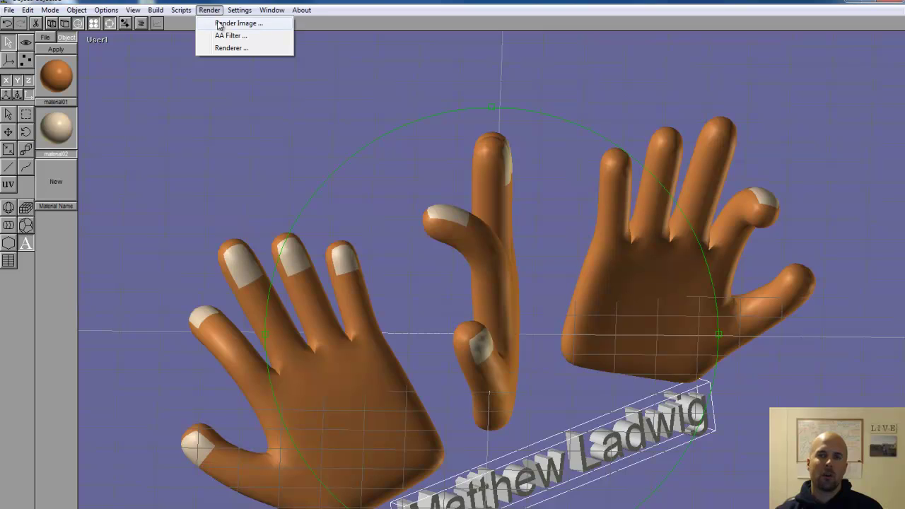
left_click(221, 23)
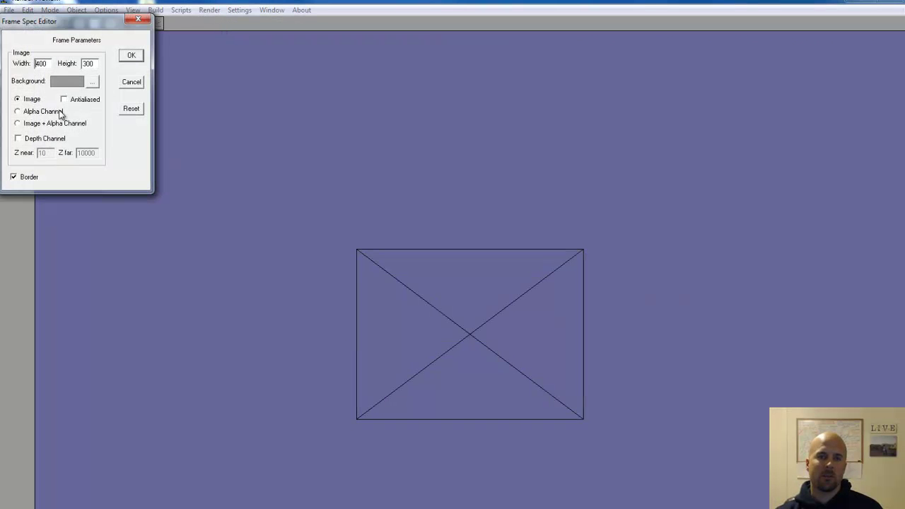
double_click(49, 64)
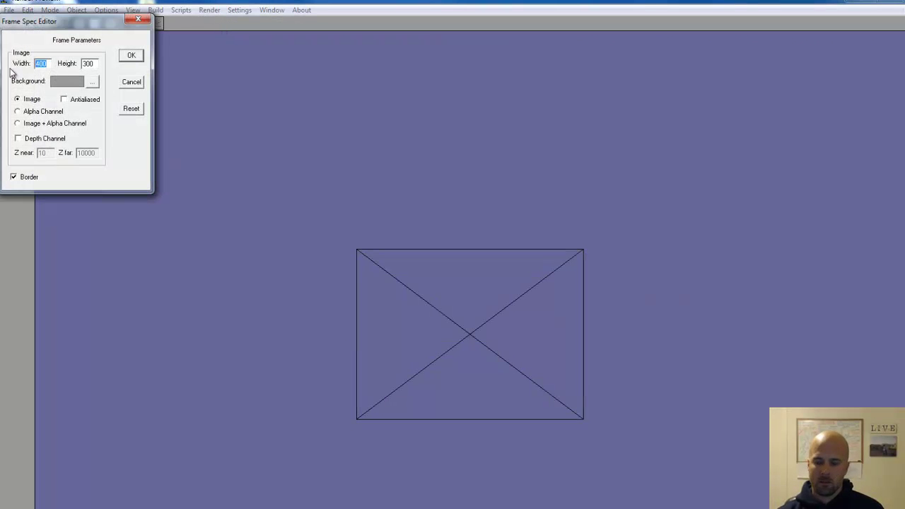
type("800")
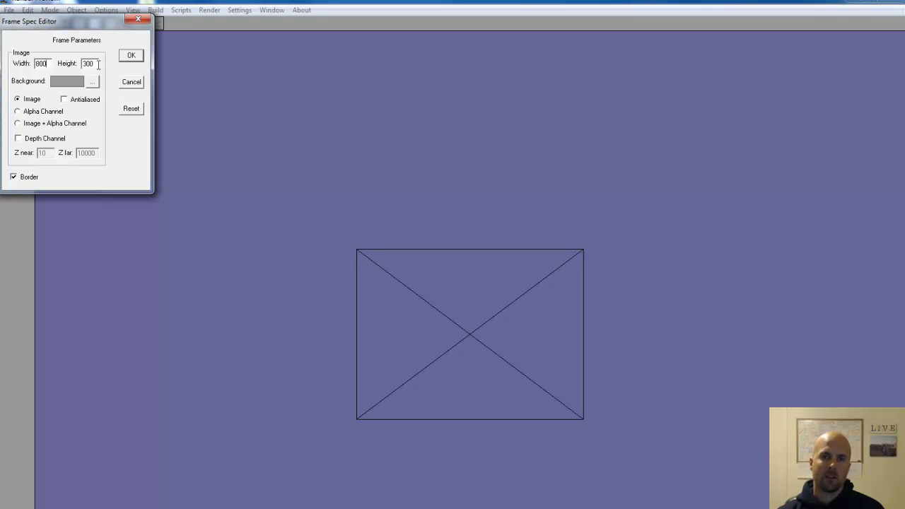
key("Tab")
type("600")
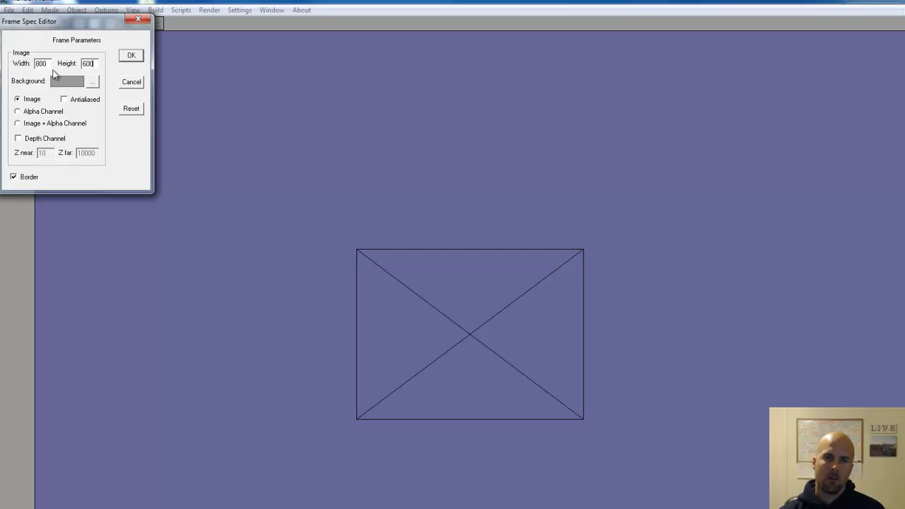
left_click(131, 55)
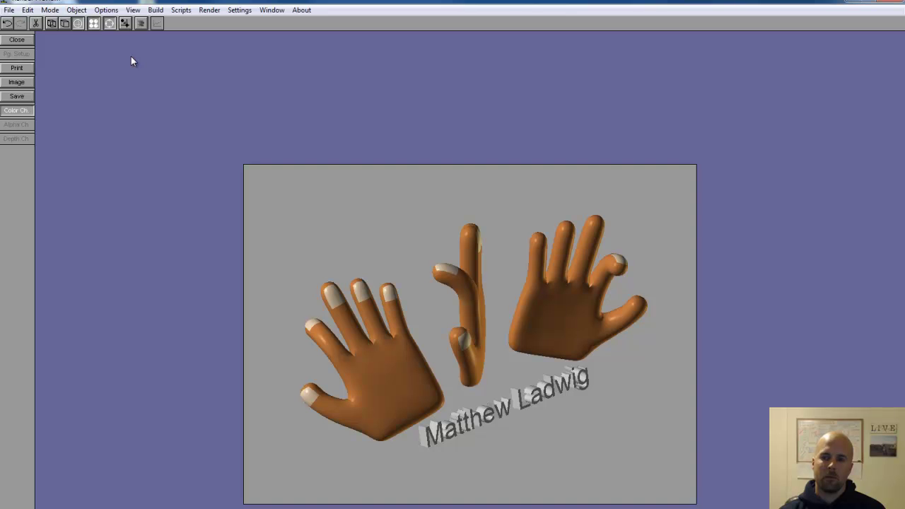